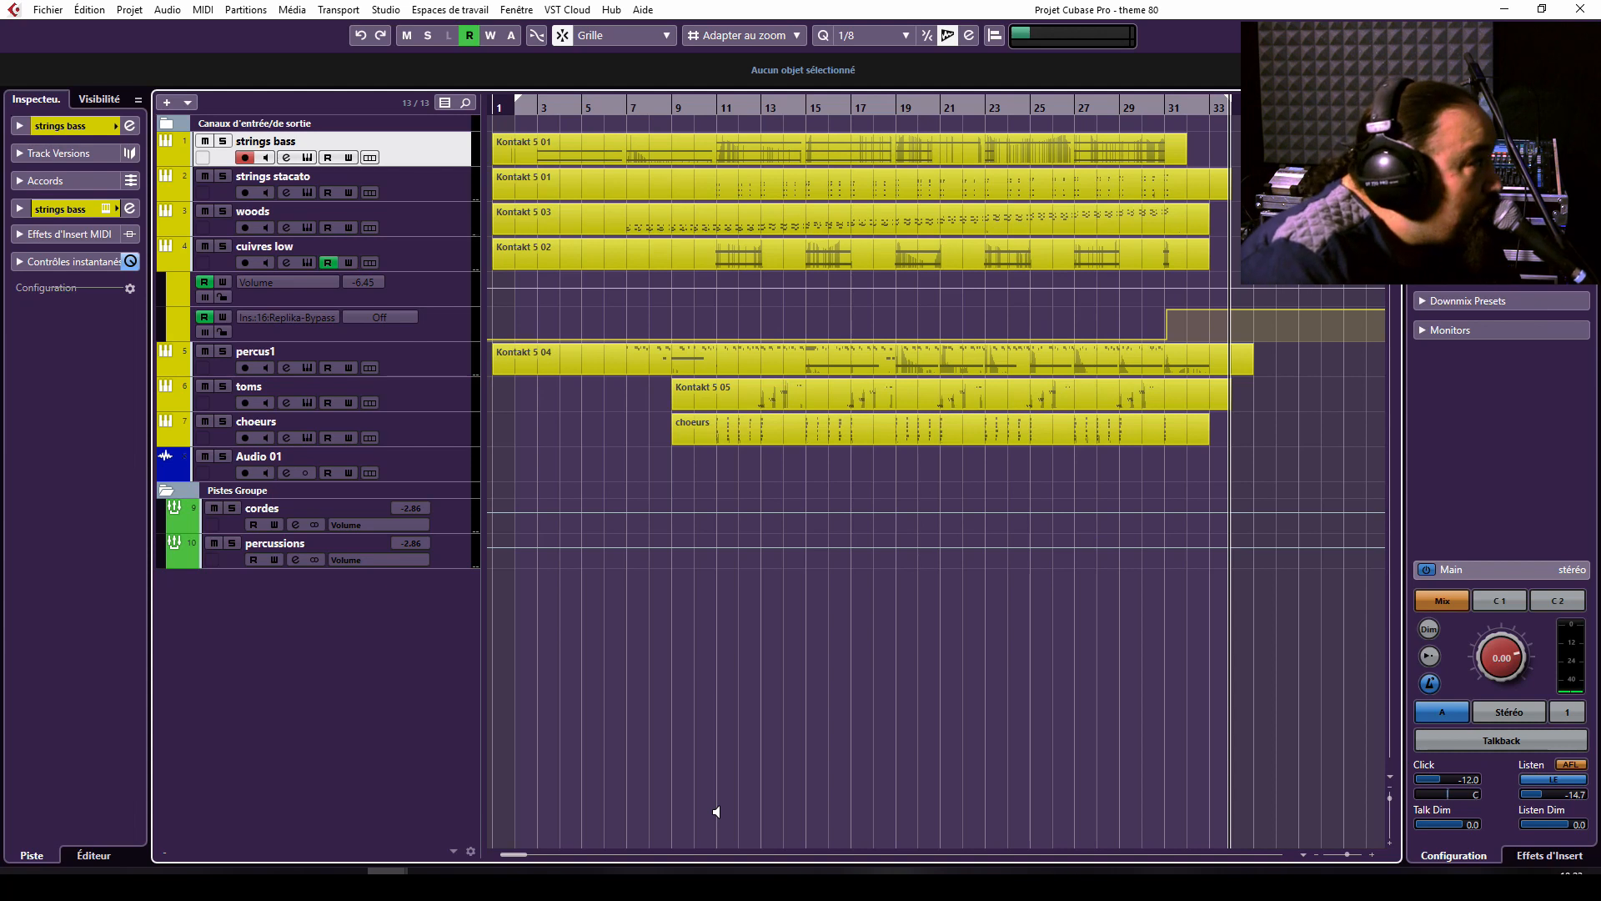
# Solo the strings bass track and play it from around bar 17, then again from bar 3.
pyautogui.press('KP_1')
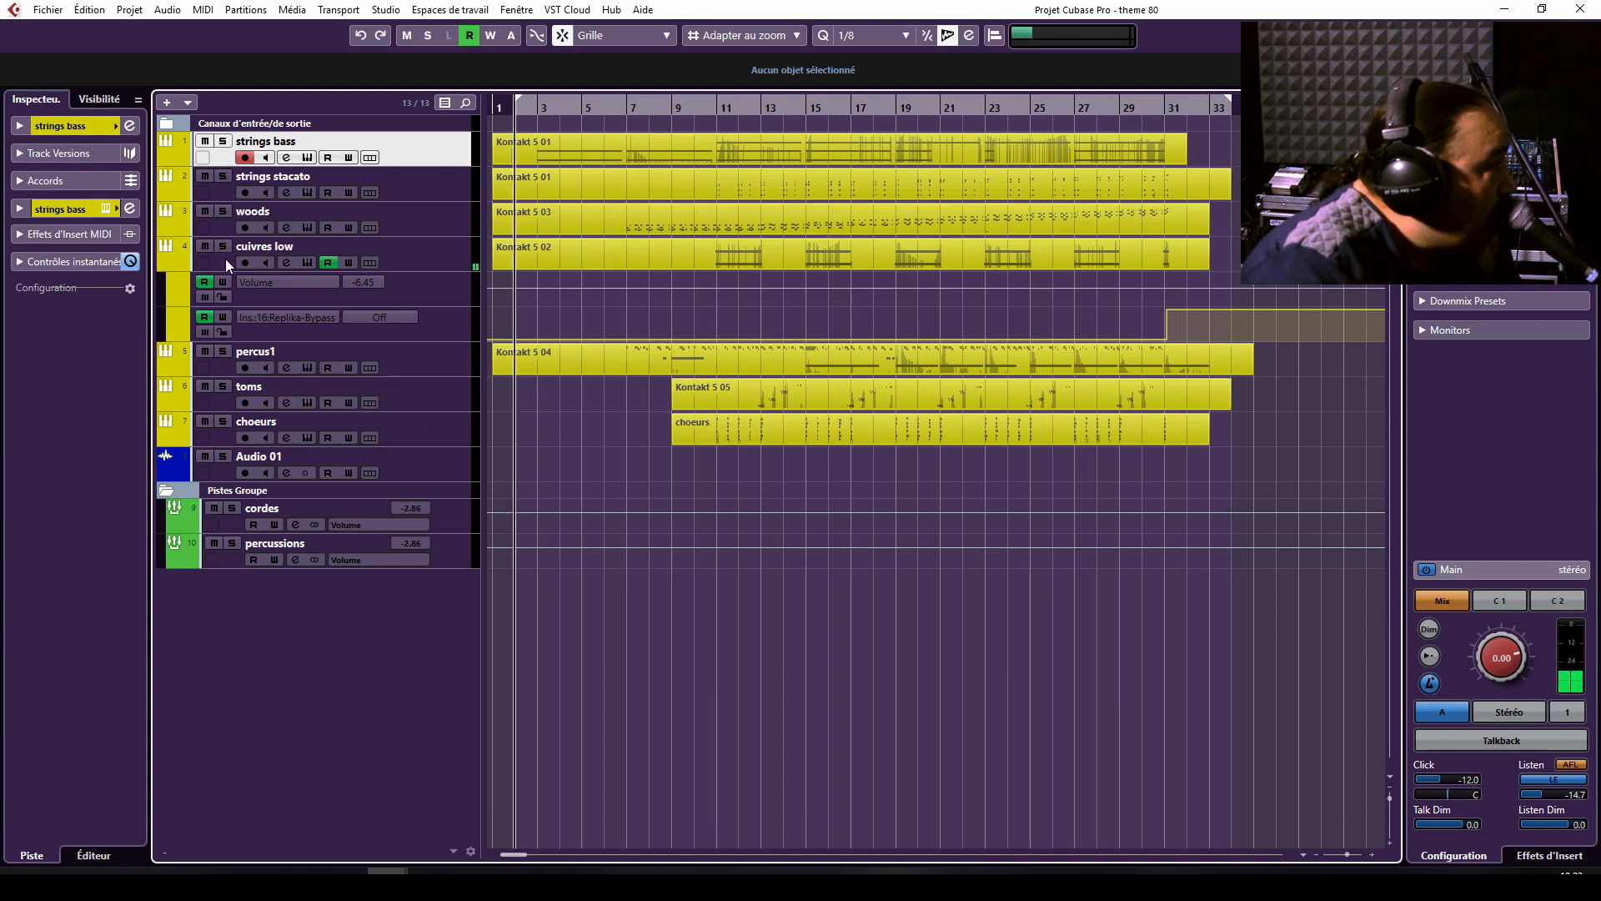
pyautogui.click(204, 246)
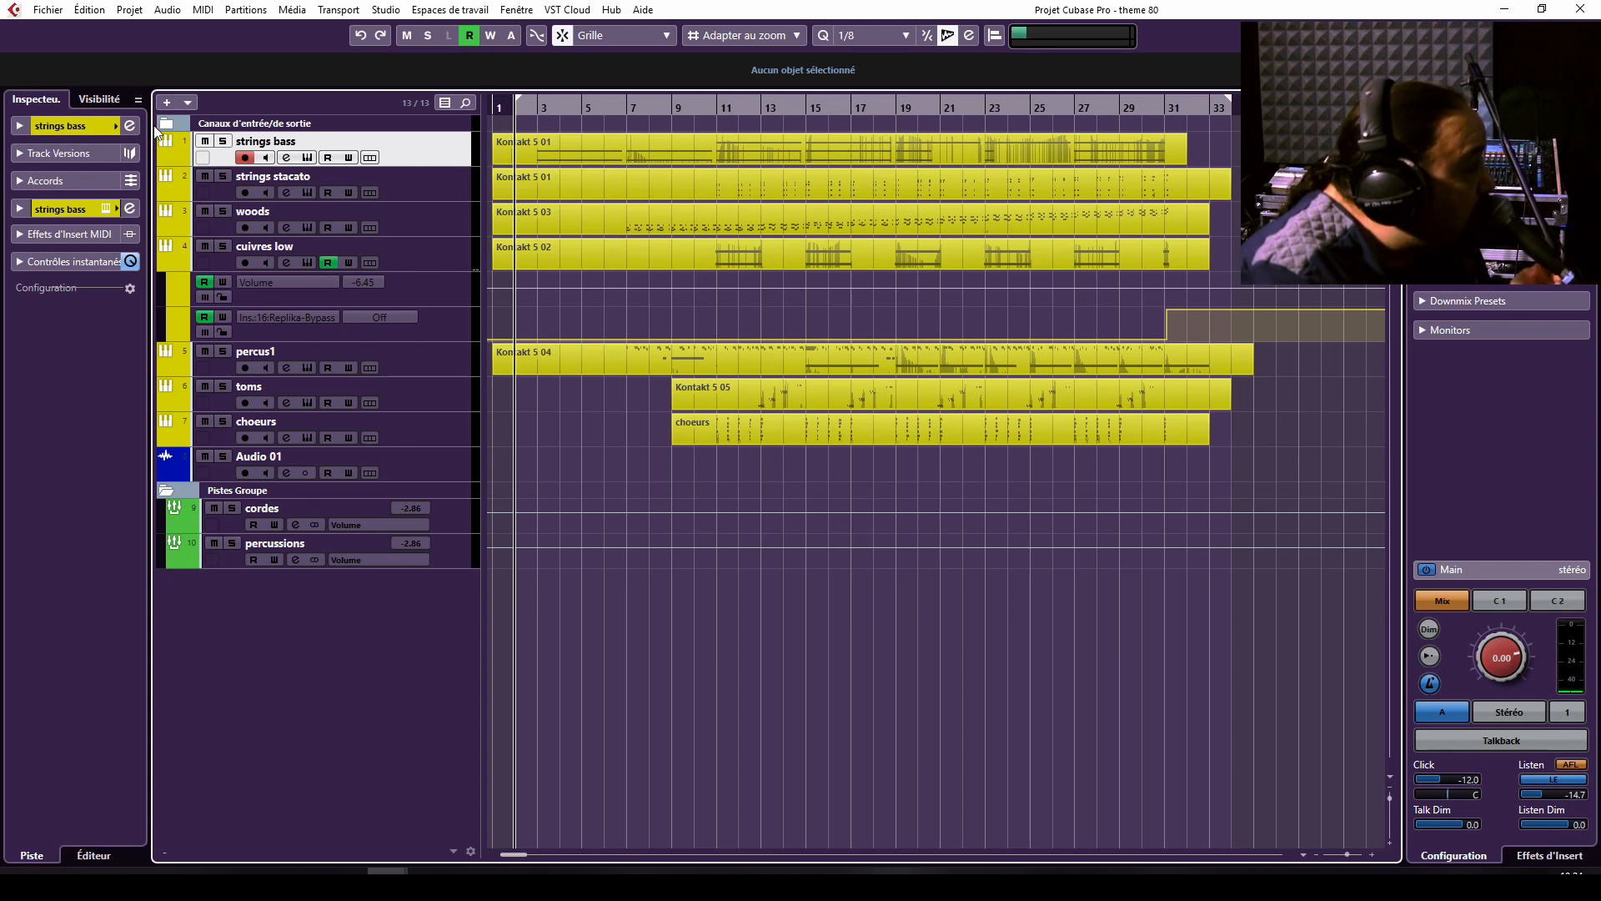
pyautogui.click(223, 142)
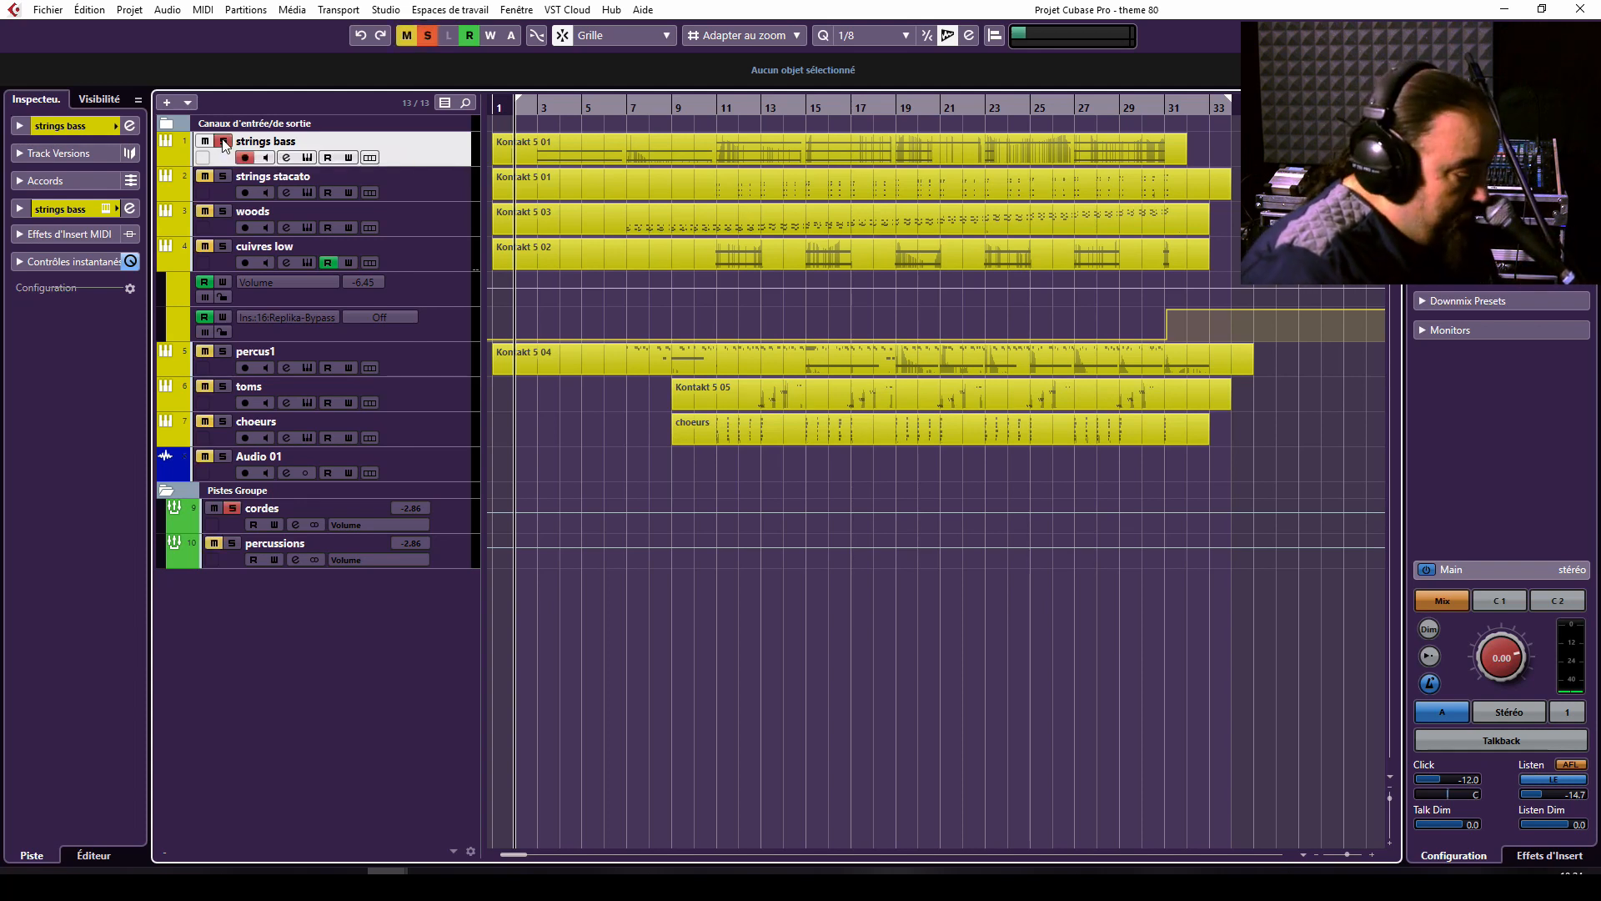
pyautogui.press('space')
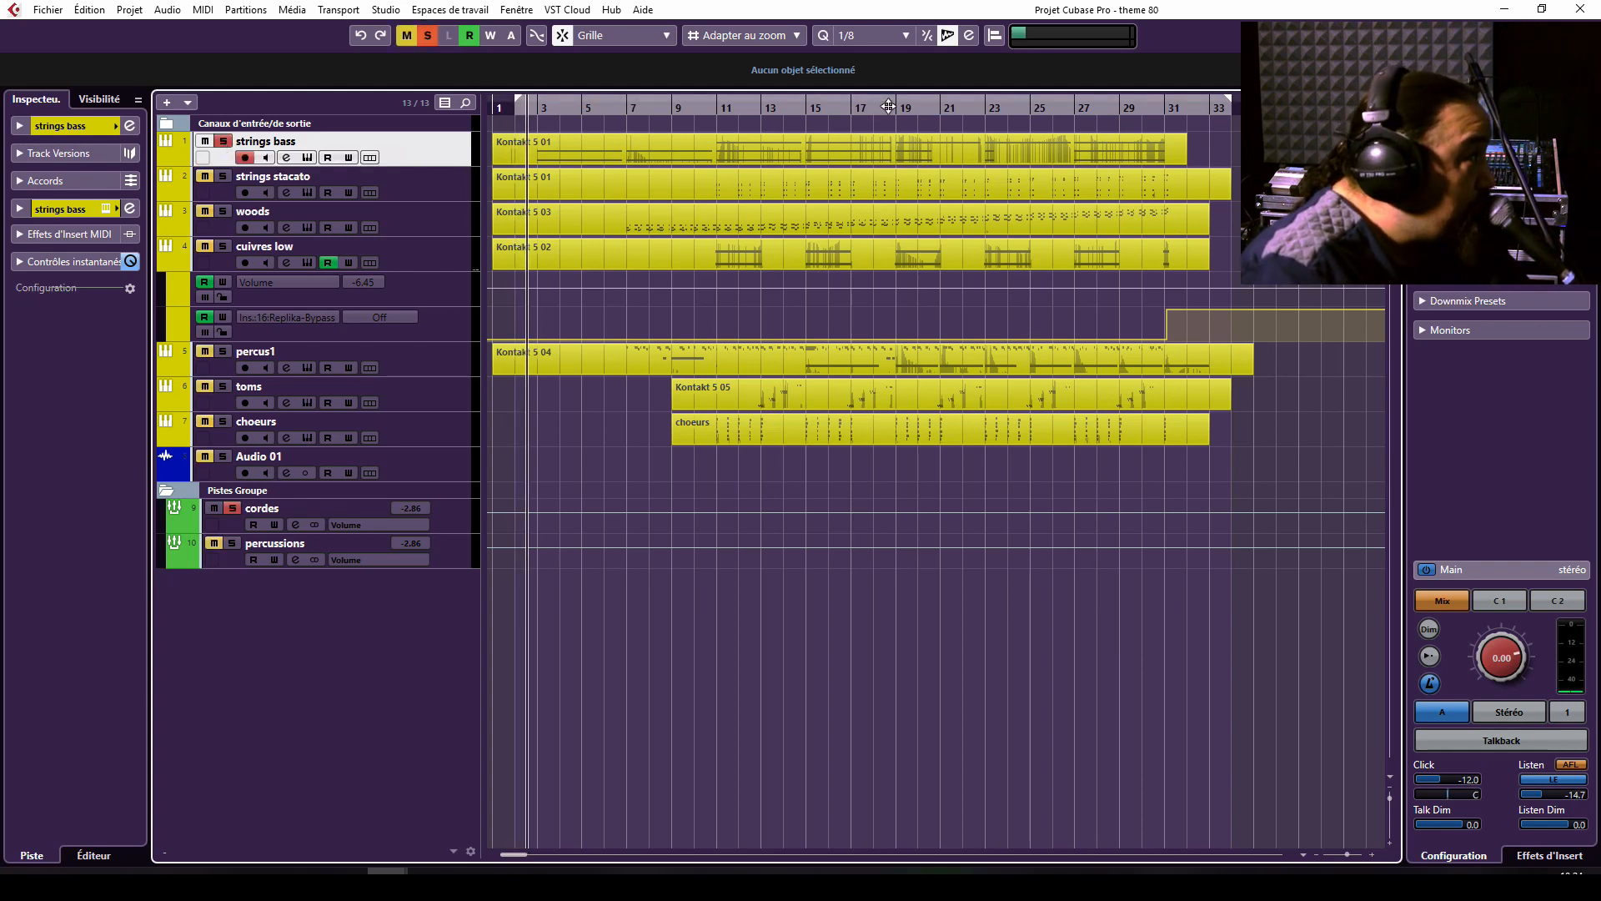
pyautogui.click(856, 140)
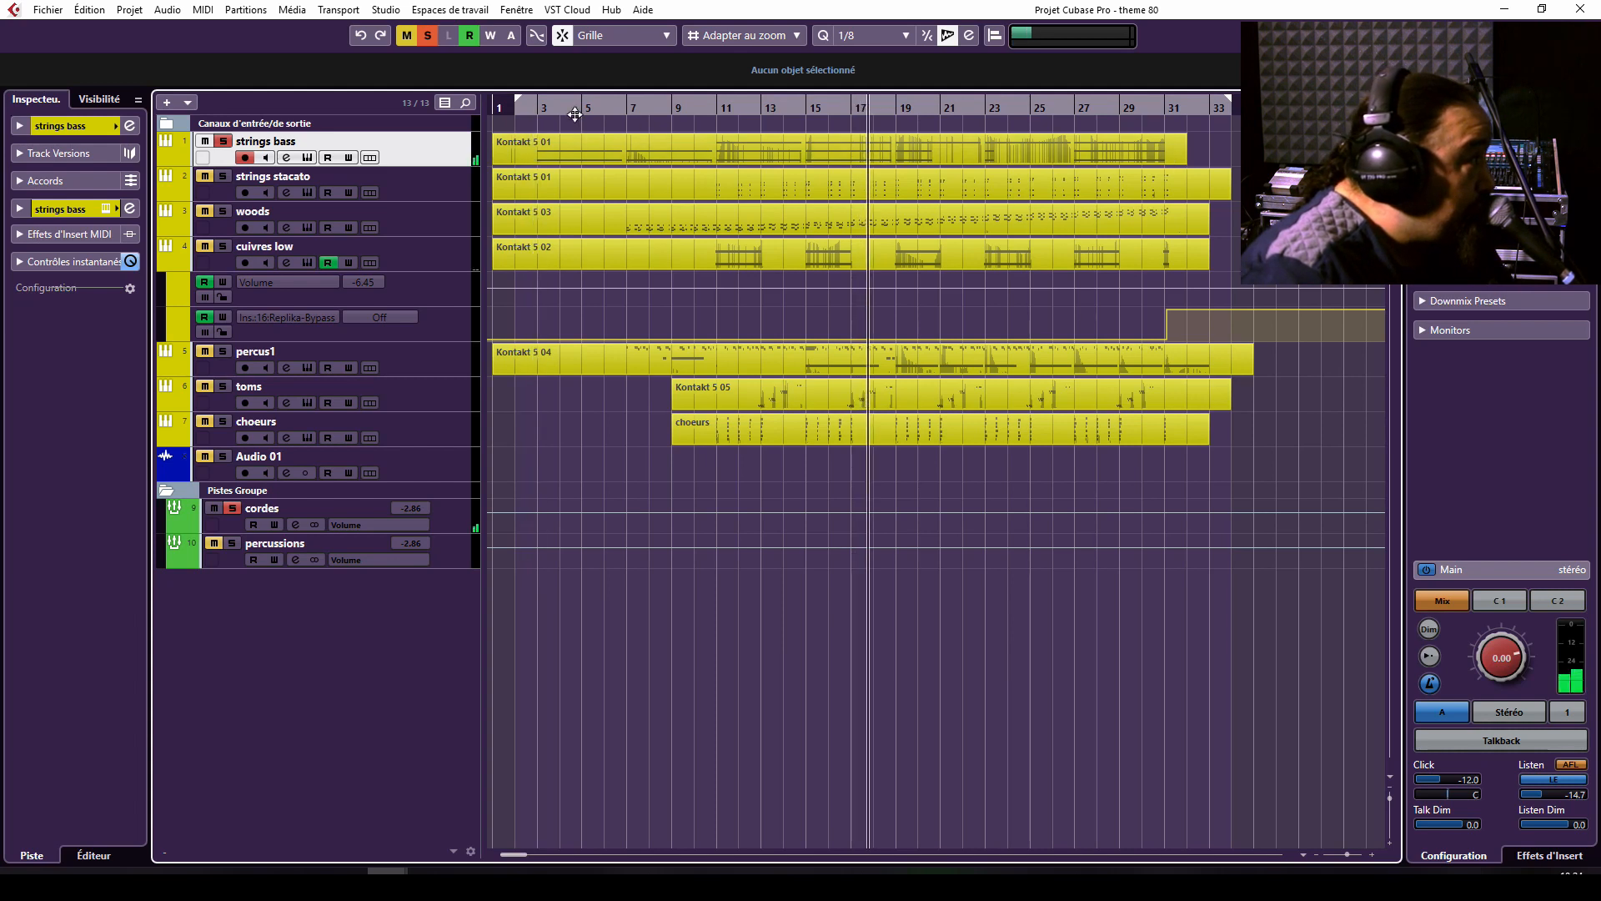
pyautogui.click(537, 108)
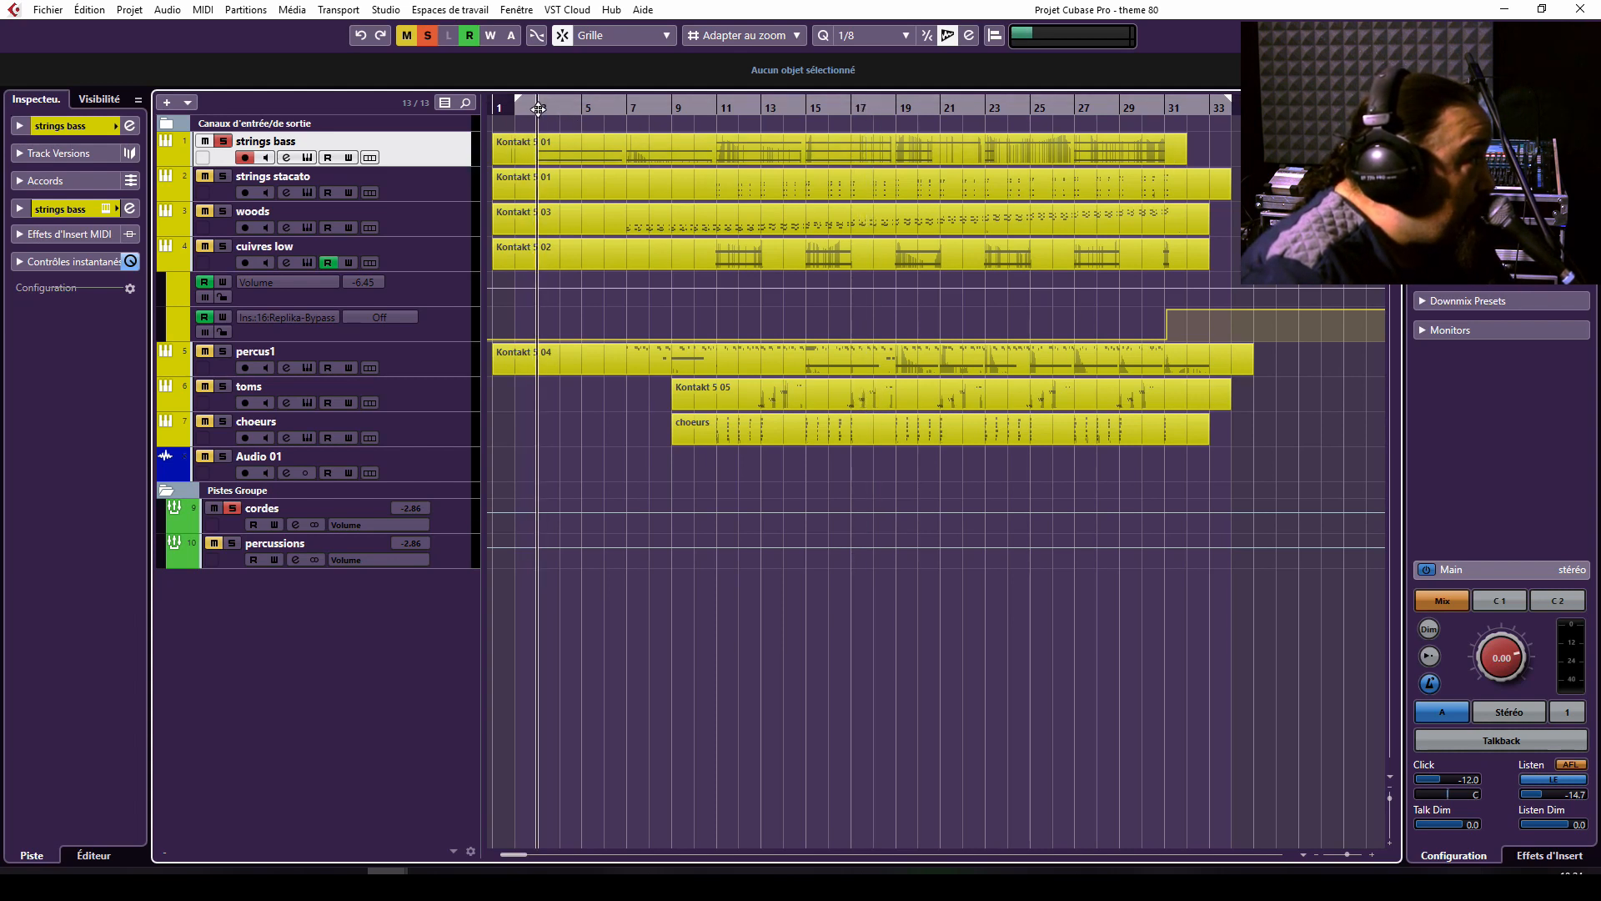
# Open the strings bass part in a separate Key Editor window.
pyautogui.rightClick(670, 140)
pyautogui.click(670, 140)
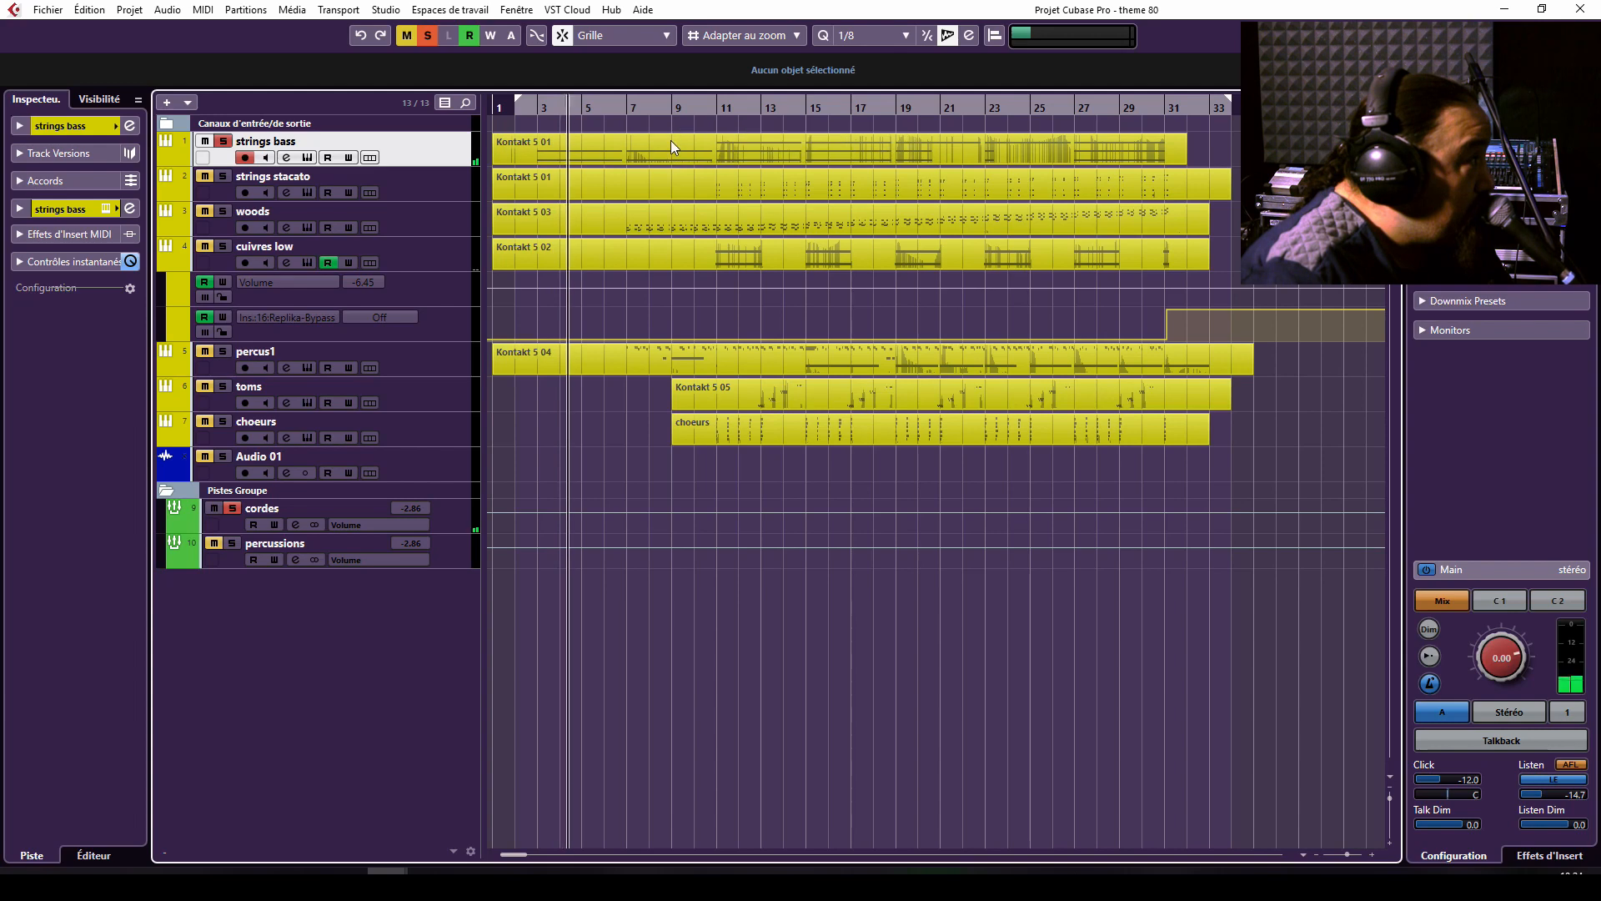
pyautogui.click(862, 146)
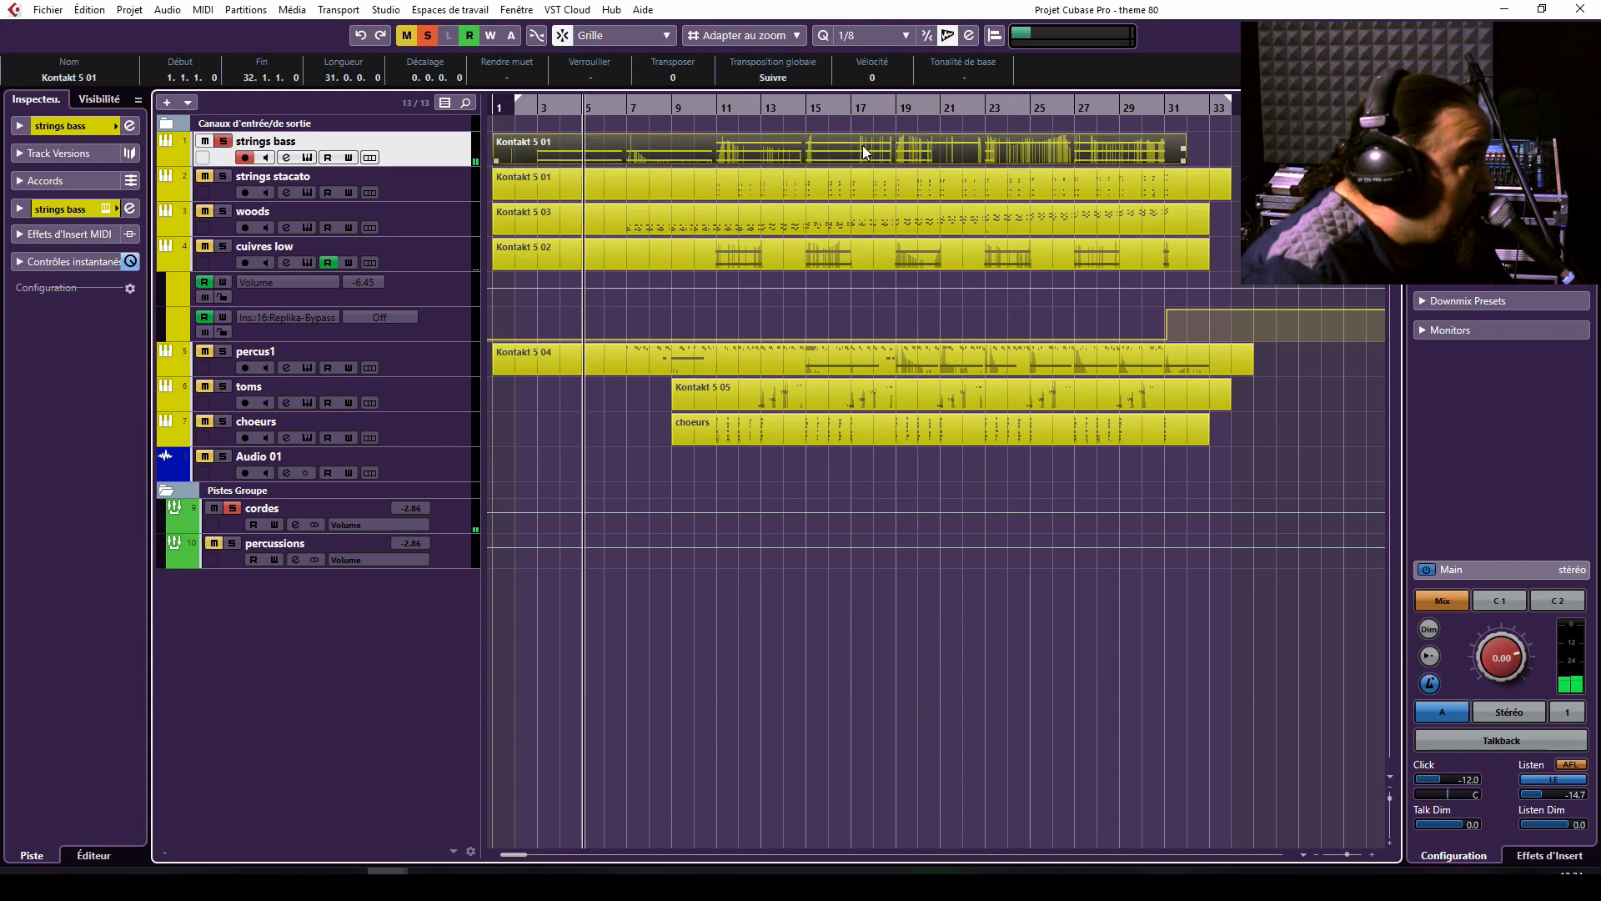
pyautogui.doubleClick(994, 155)
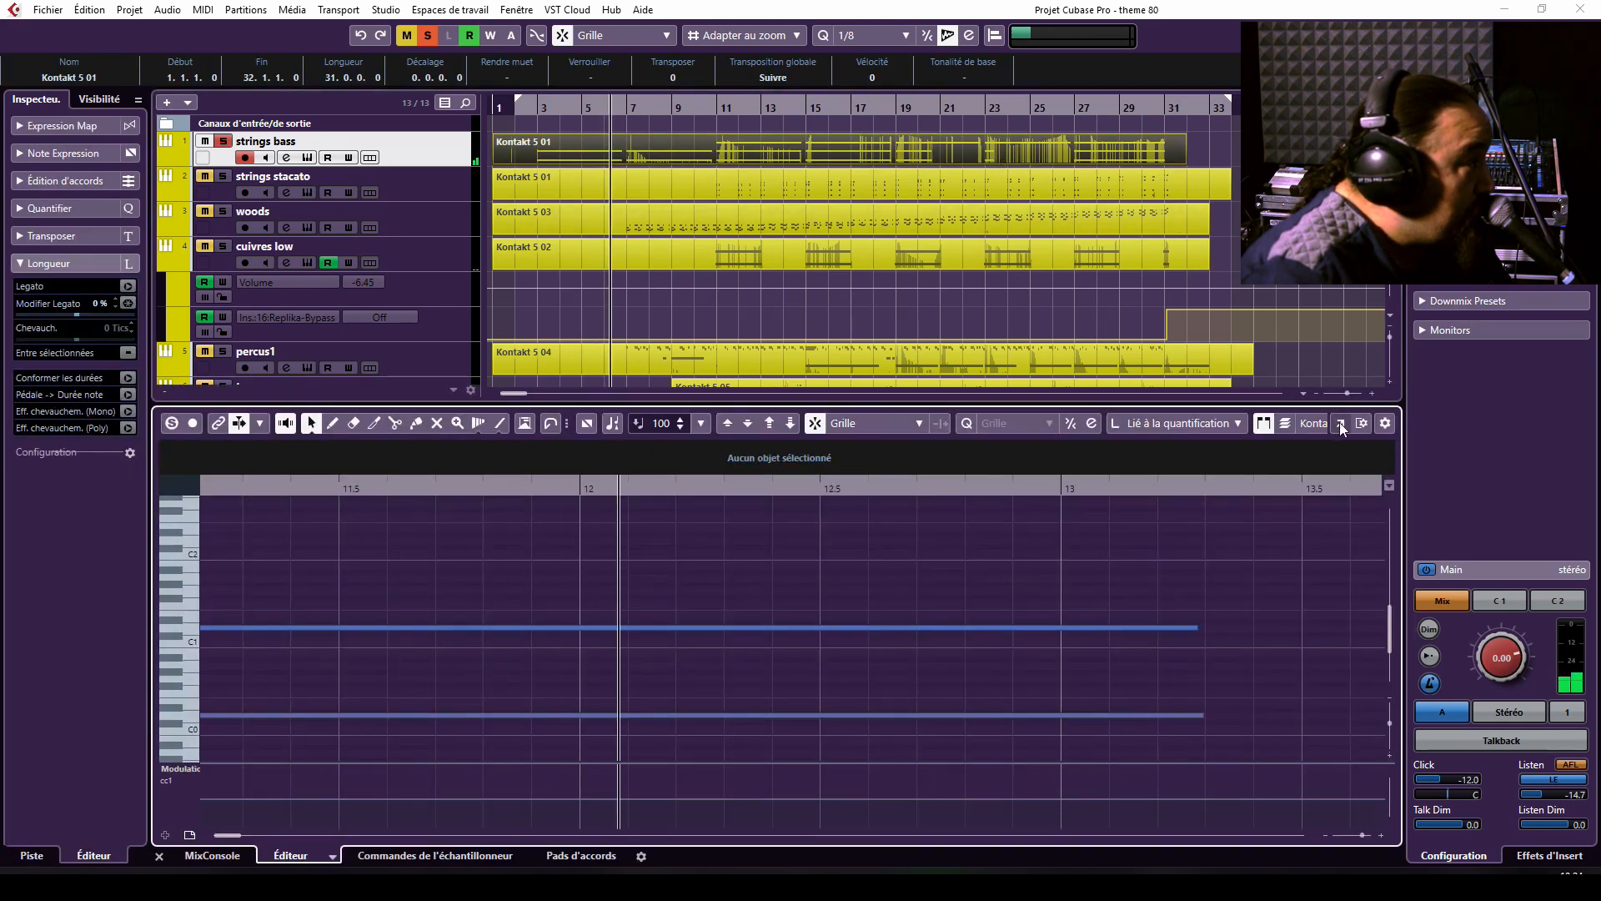
pyautogui.click(1339, 423)
# Examine the strings bass notes over the part's full length during playback, and close the editor window.
pyautogui.press('g')
pyautogui.press('g')
pyautogui.press('g')
pyautogui.press('g')
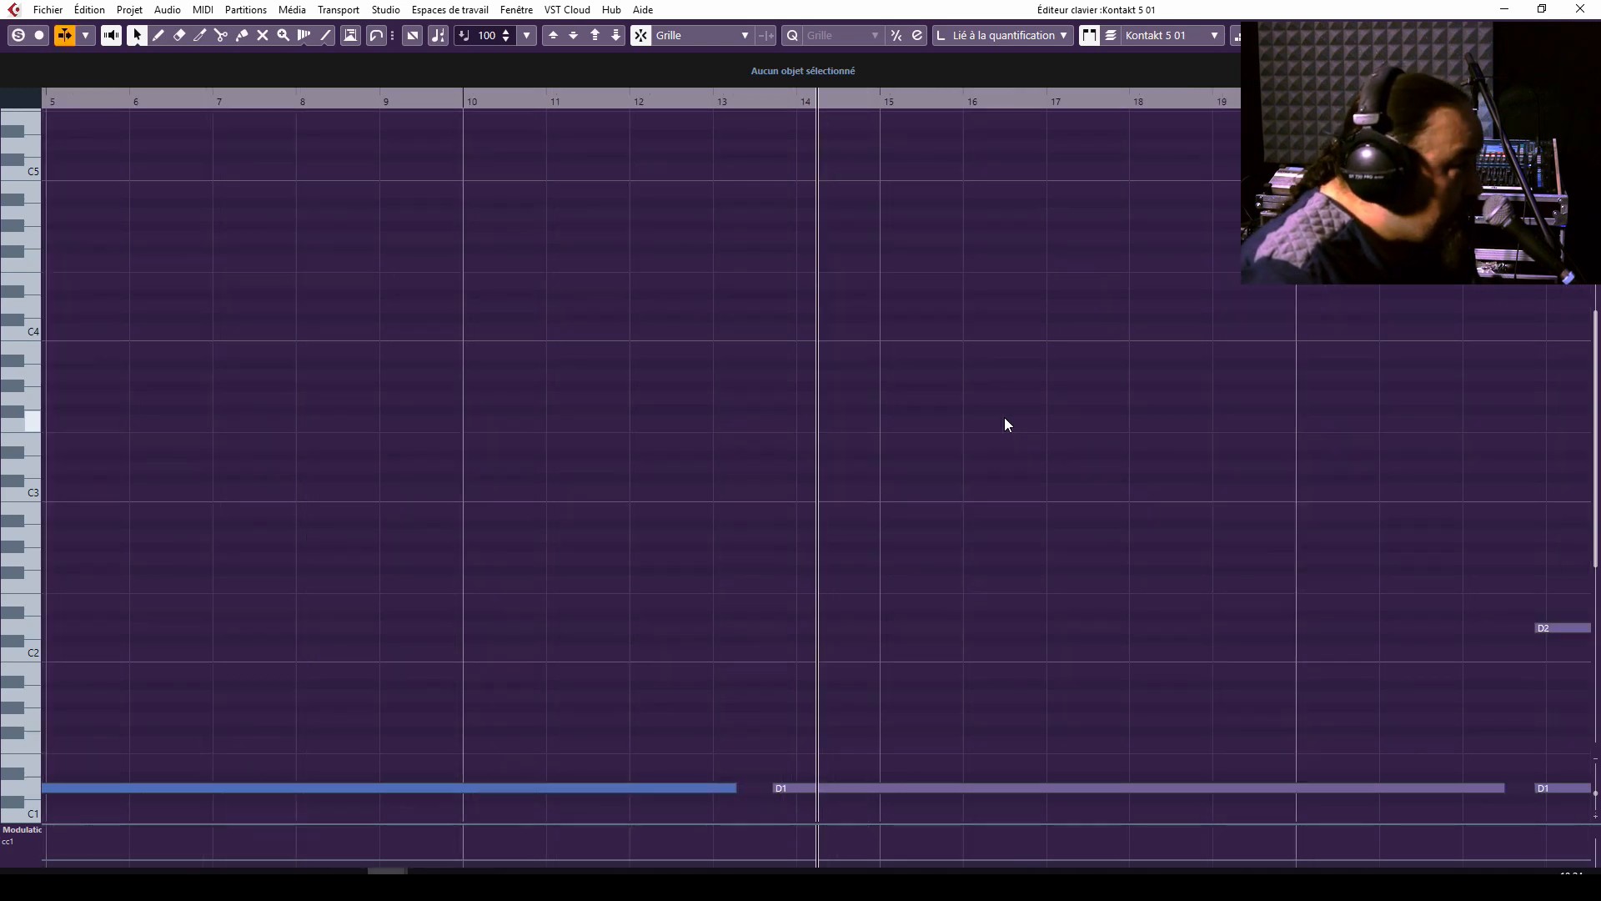
pyautogui.scroll(-4, 1004, 417)
pyautogui.press('g')
pyautogui.press('g')
pyautogui.press('g')
pyautogui.press('g')
pyautogui.press('g')
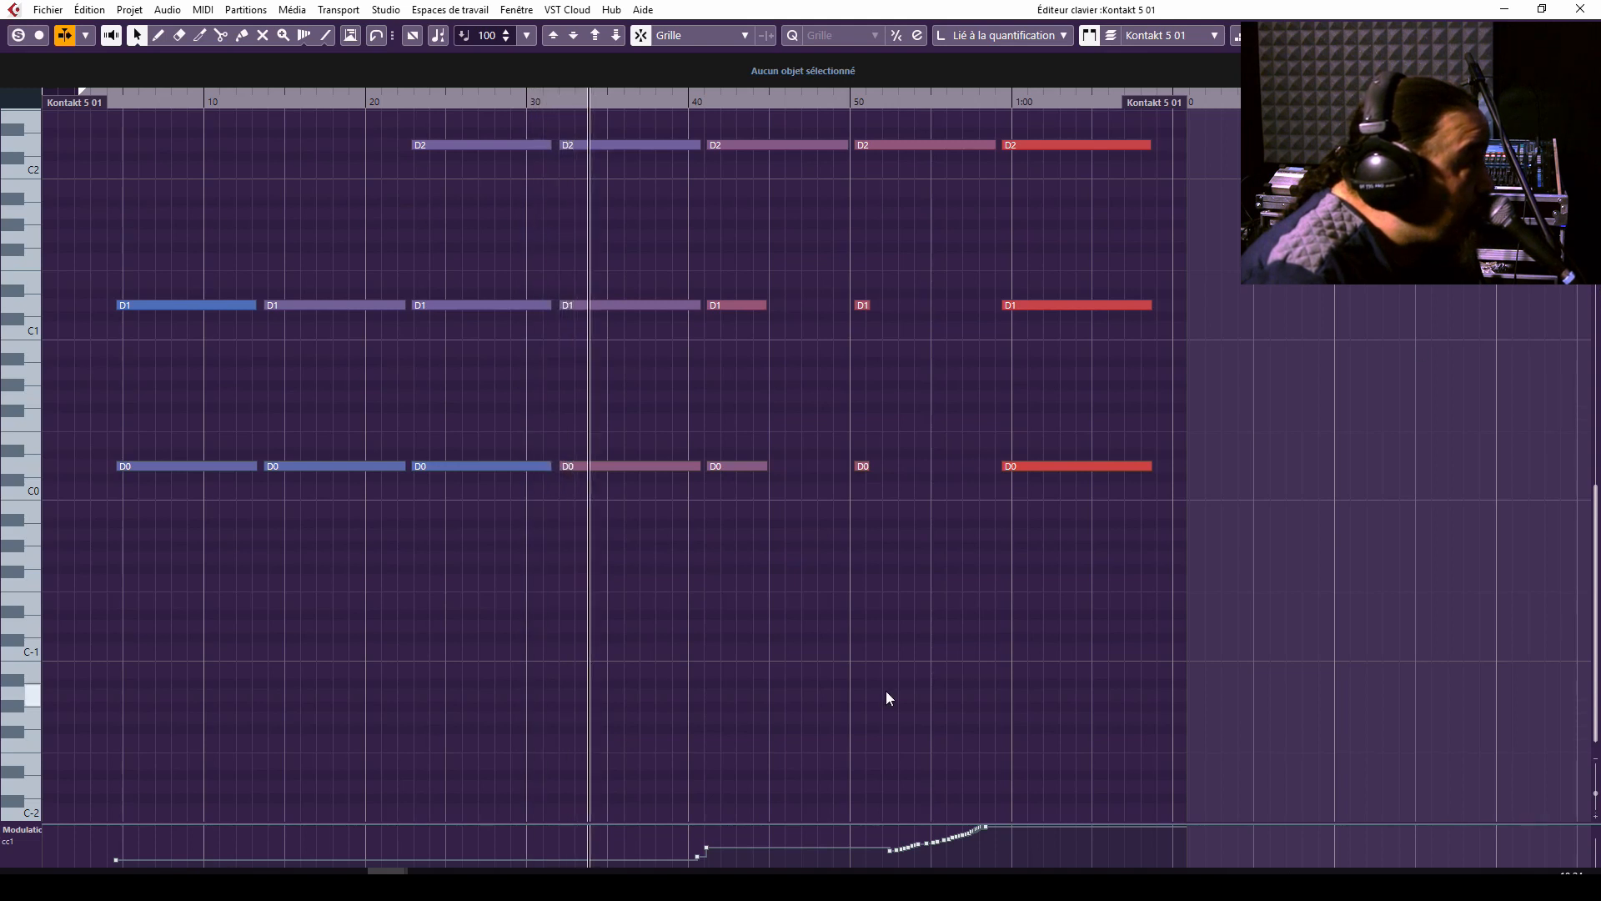
pyautogui.press('space')
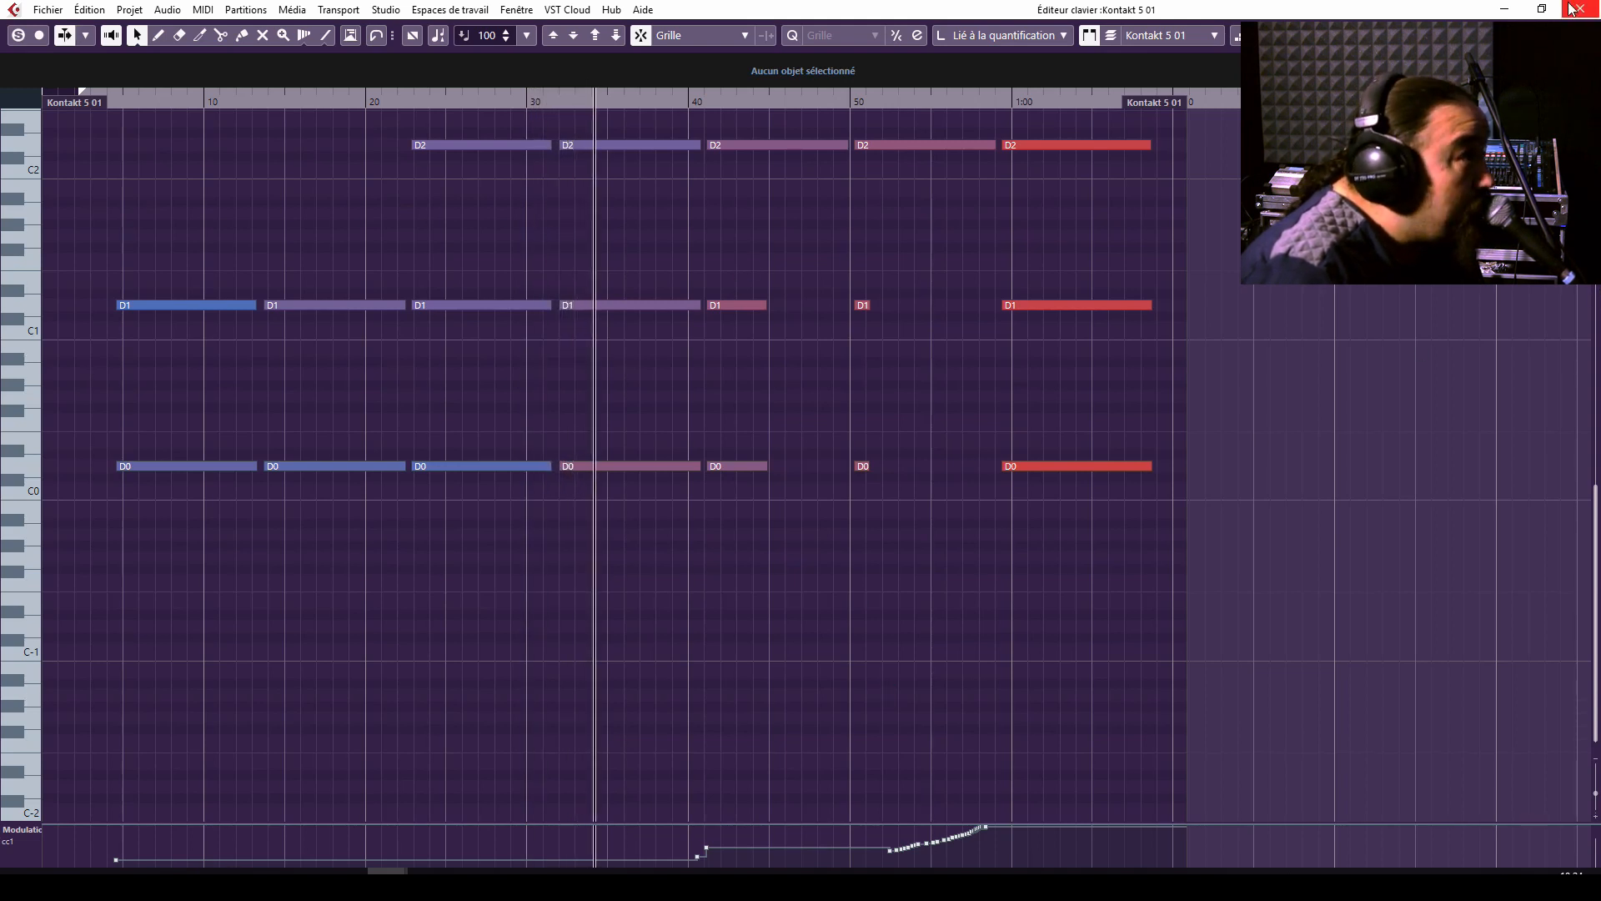
pyautogui.click(1576, 7)
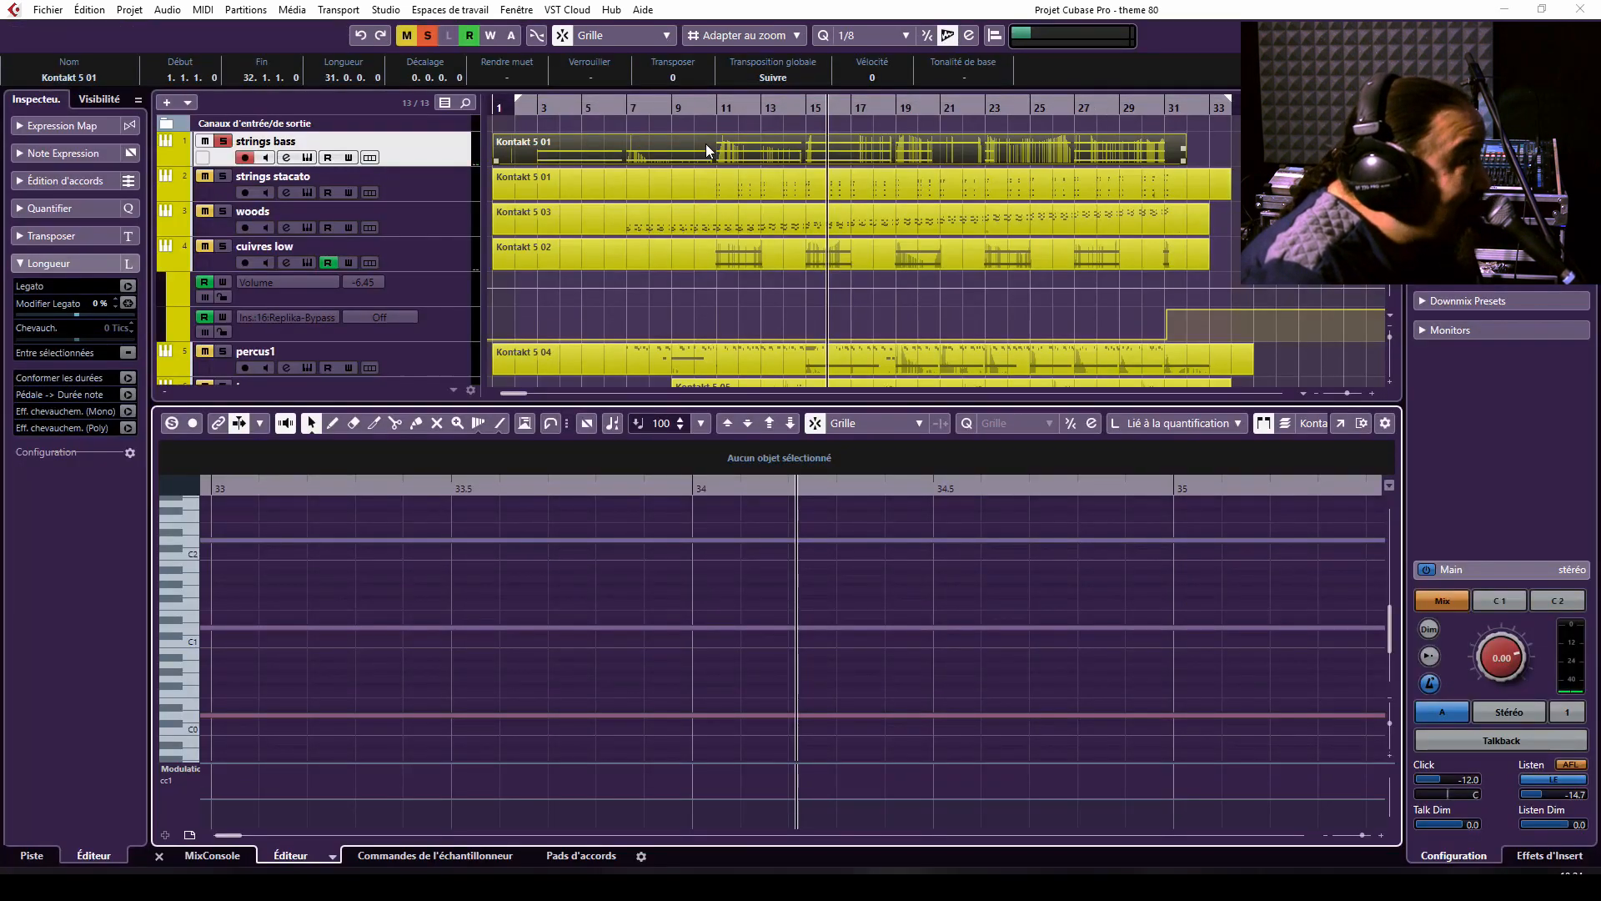
# Solo only the strings stacato track, select it and play it from around bar 10.
pyautogui.click(227, 158)
pyautogui.press('Up')
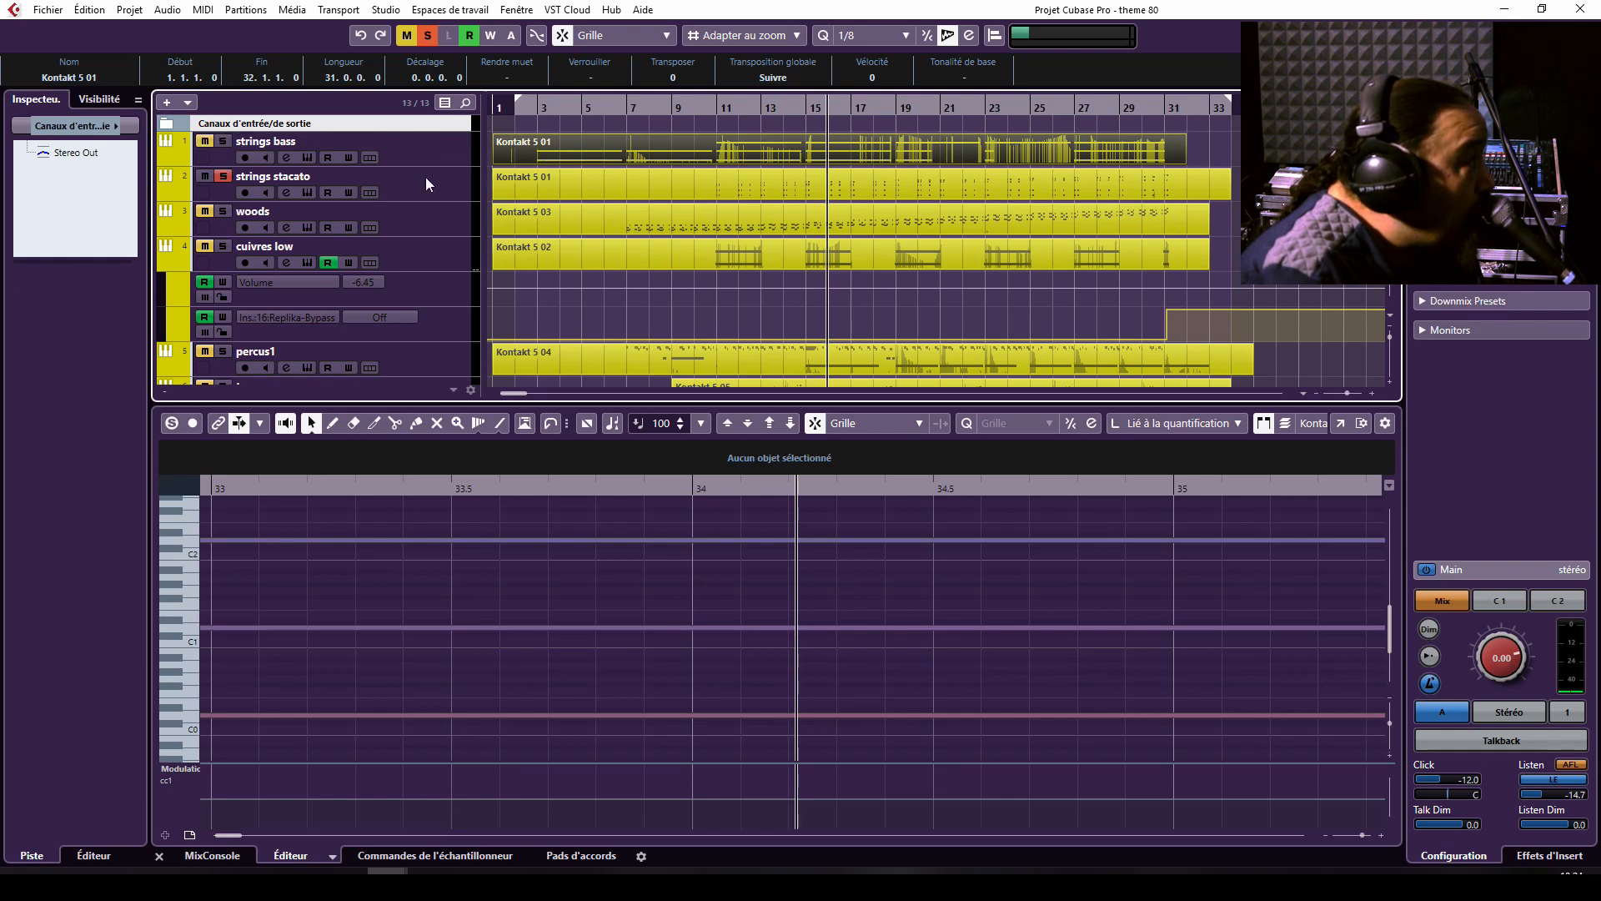
pyautogui.click(402, 177)
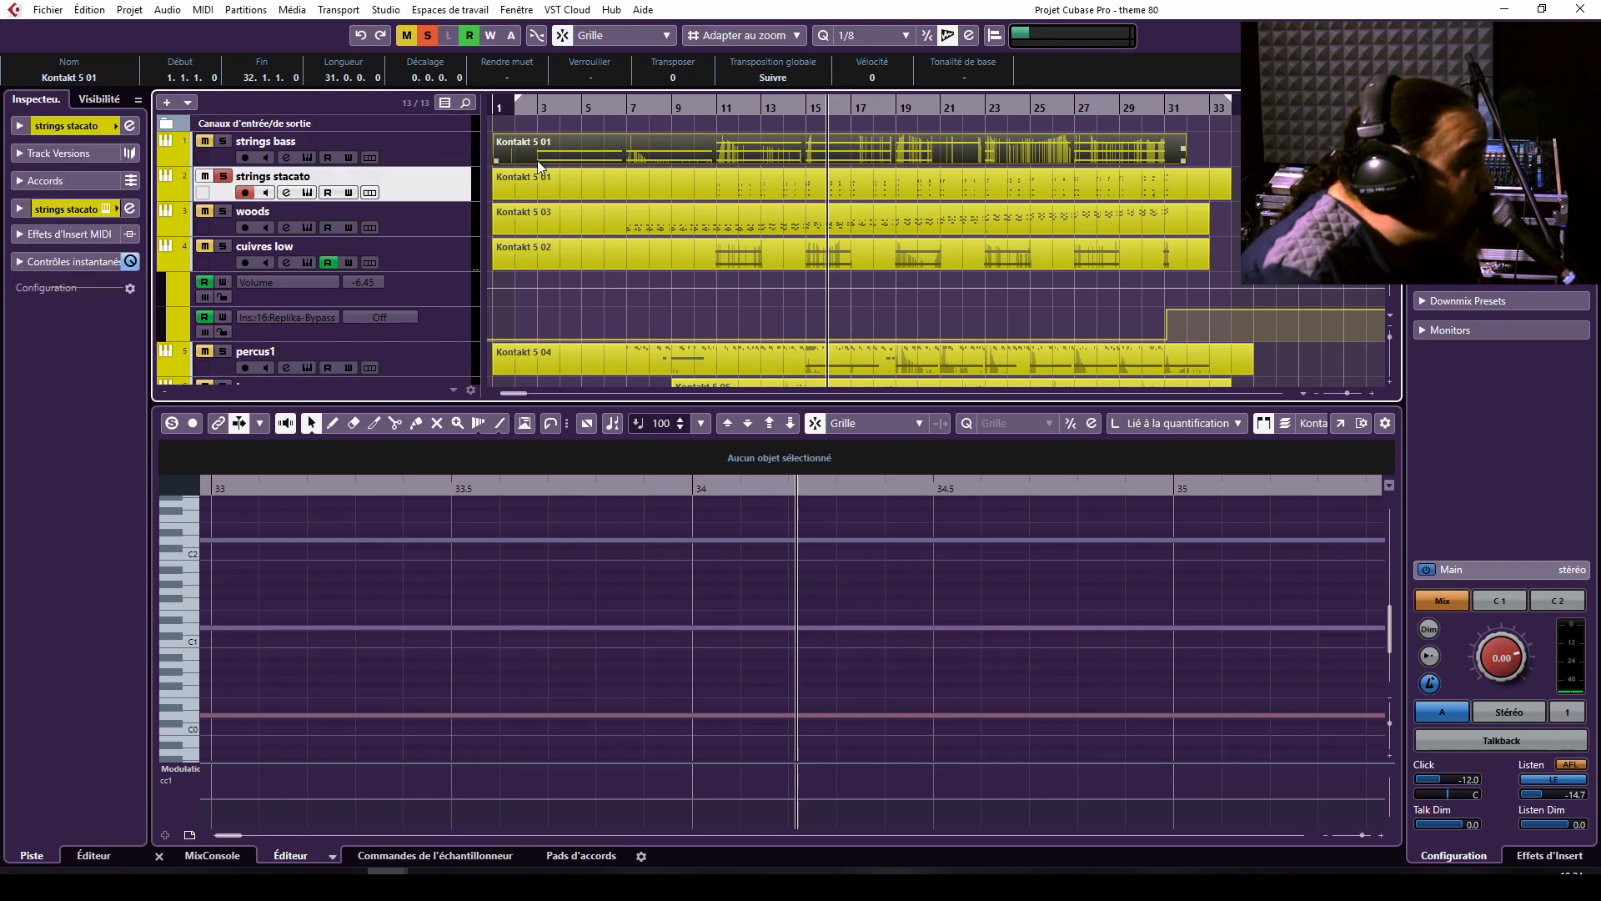
pyautogui.click(693, 106)
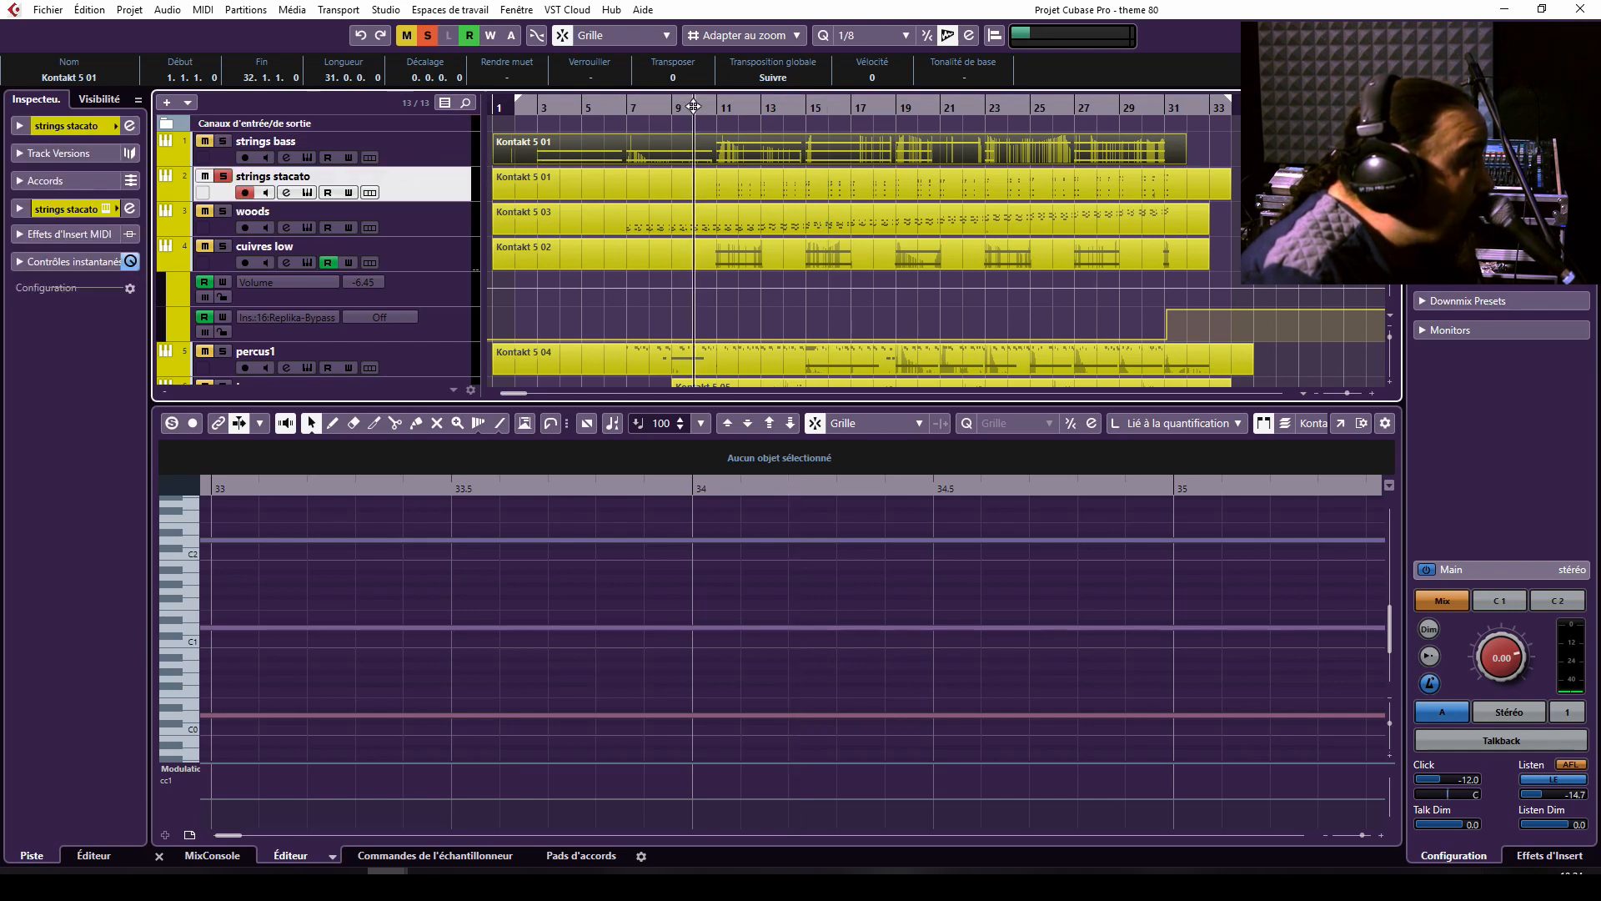
# Examine the strings stacato part's notes in a separate Key Editor window during playback, and close that window.
pyautogui.click(790, 173)
pyautogui.click(1338, 422)
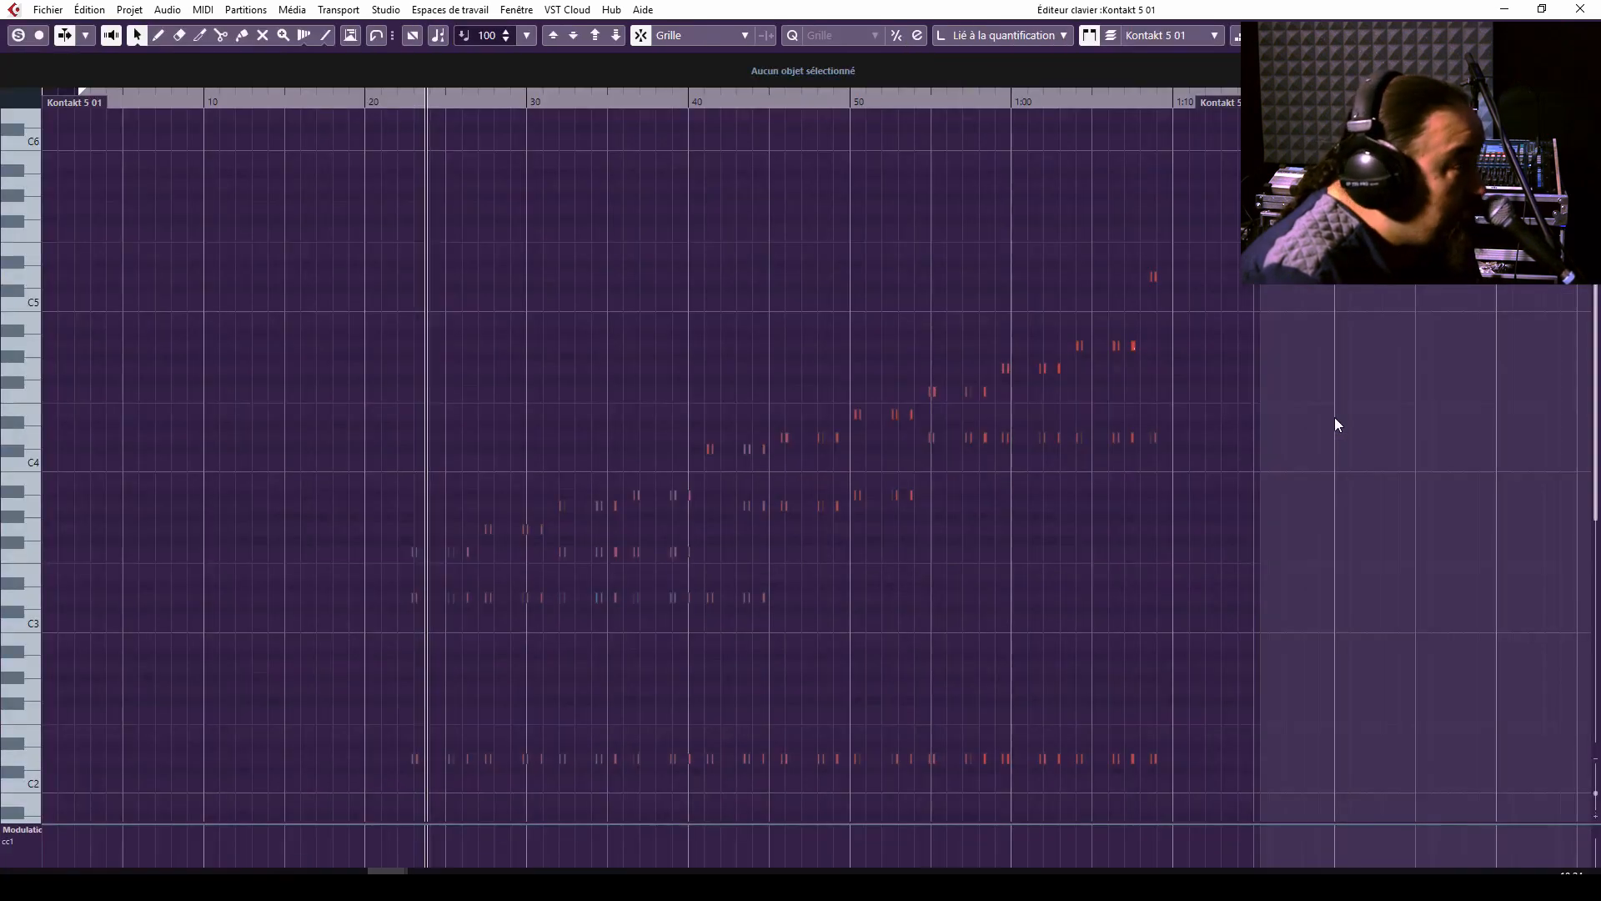
pyautogui.press('h')
pyautogui.press('h')
pyautogui.press('h')
pyautogui.press('h')
pyautogui.press('h')
pyautogui.press('h')
pyautogui.press('h')
pyautogui.press('h')
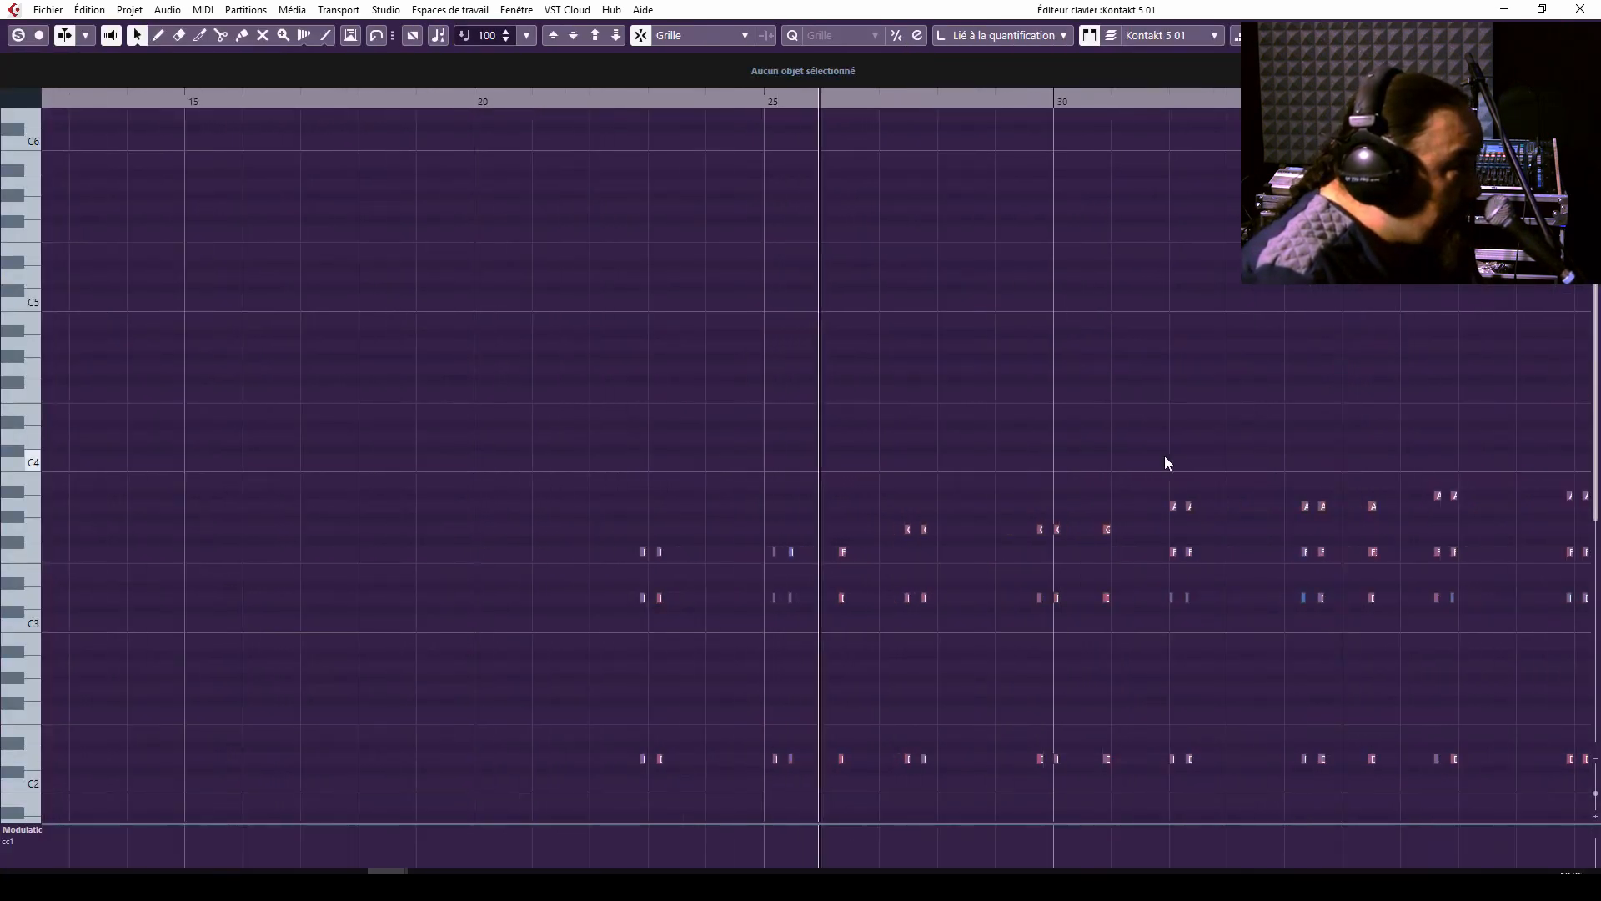
pyautogui.press('g')
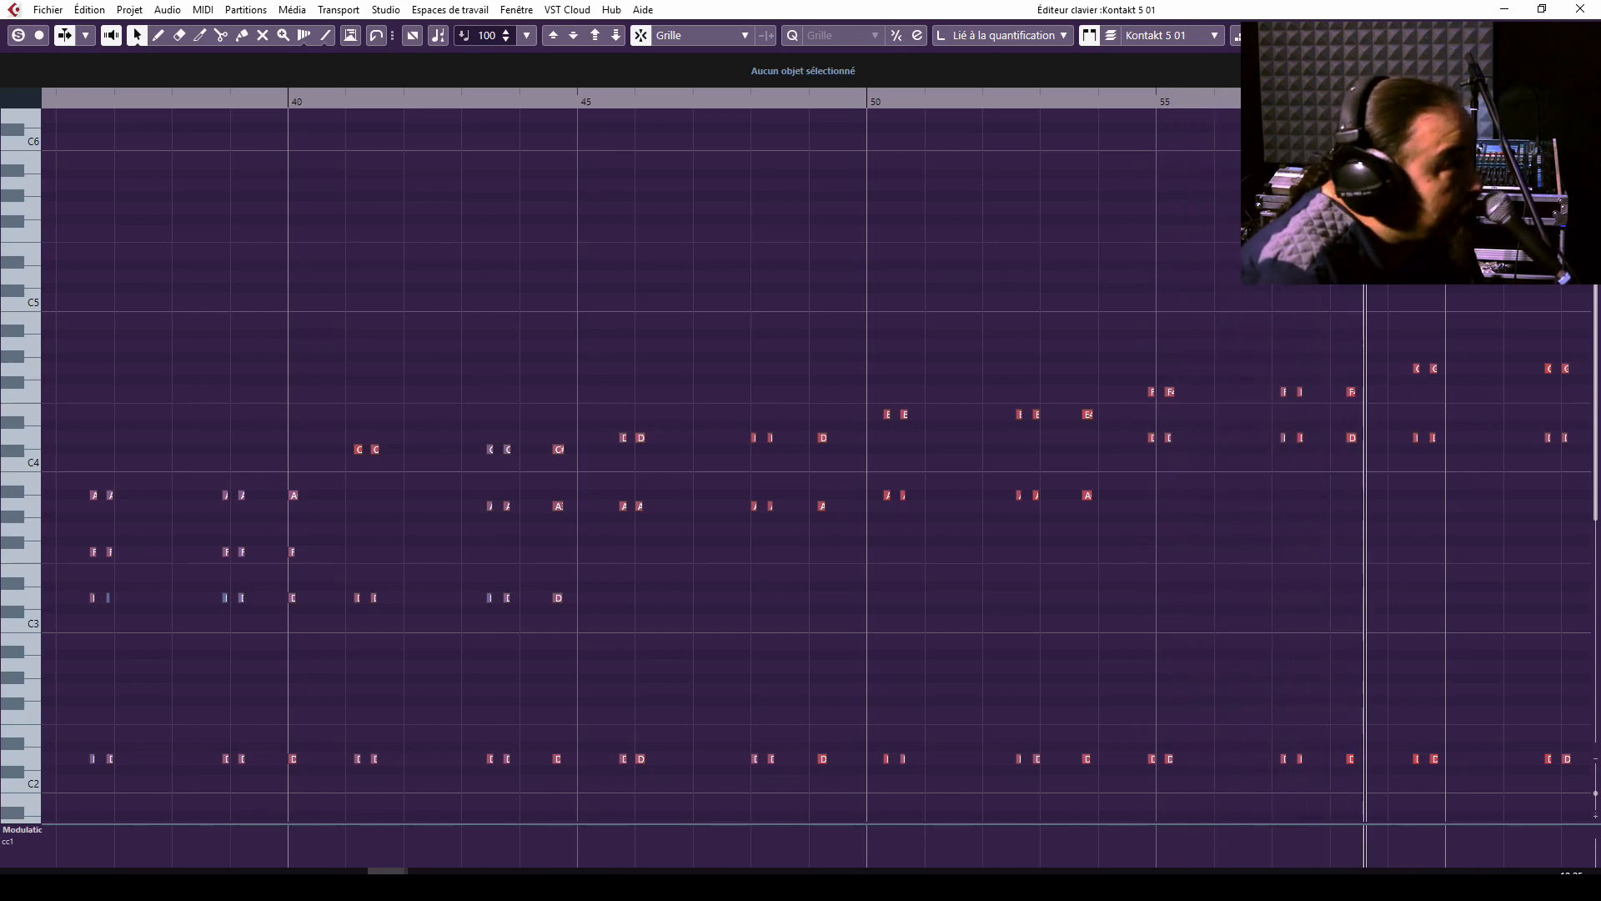
pyautogui.click(1580, 9)
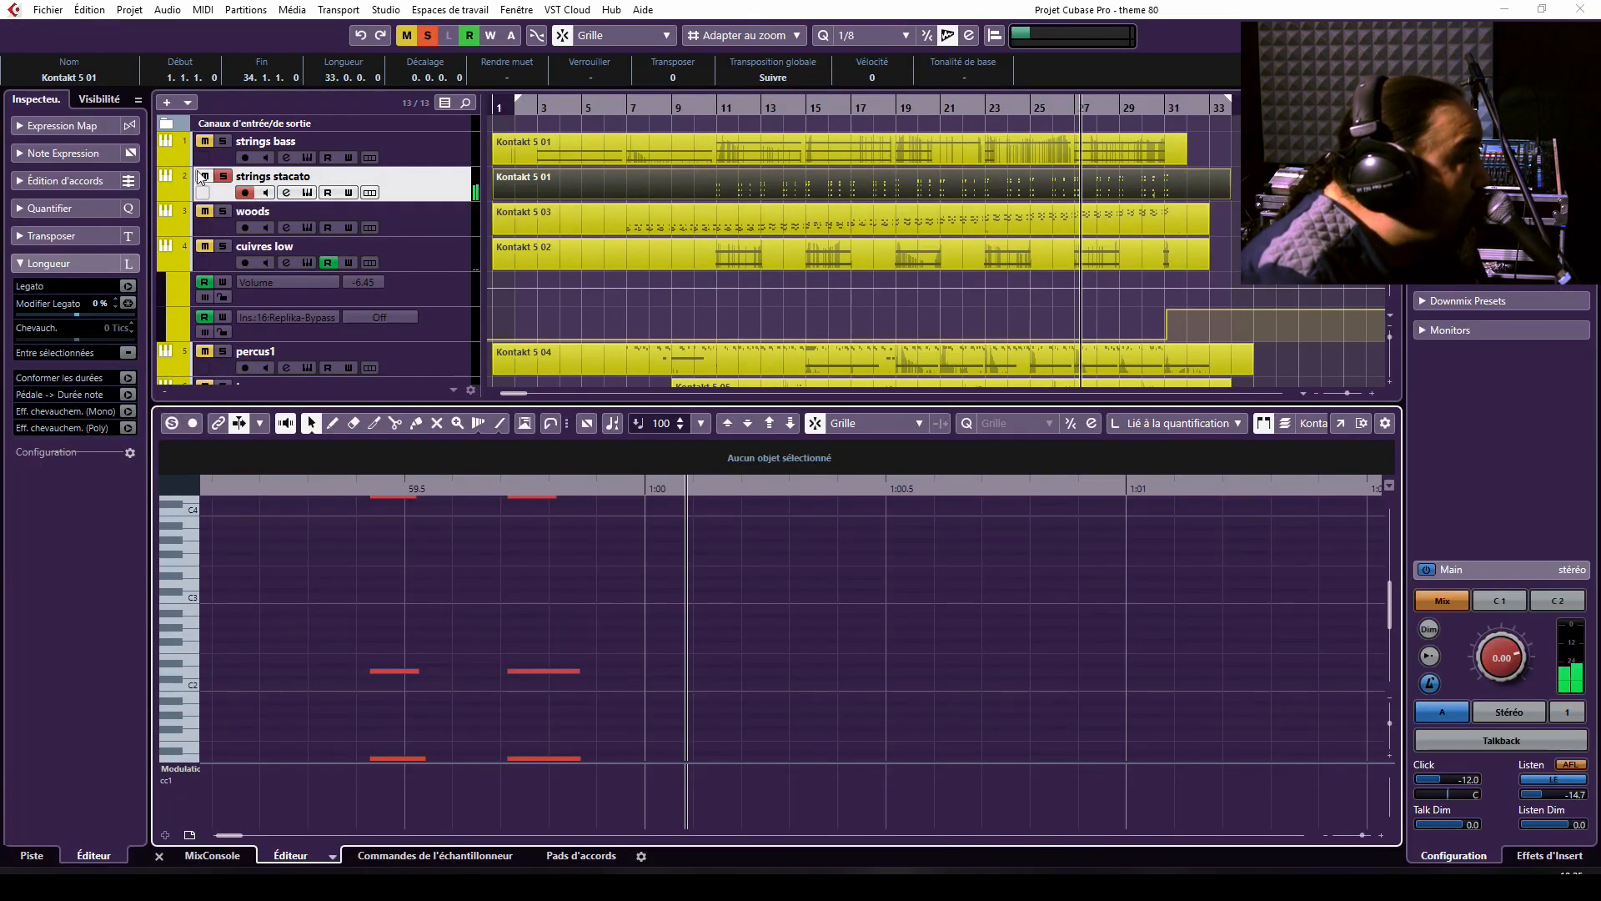
# Add the strings bass track to the solo and play both string tracks together from around bar 7.
pyautogui.click(223, 143)
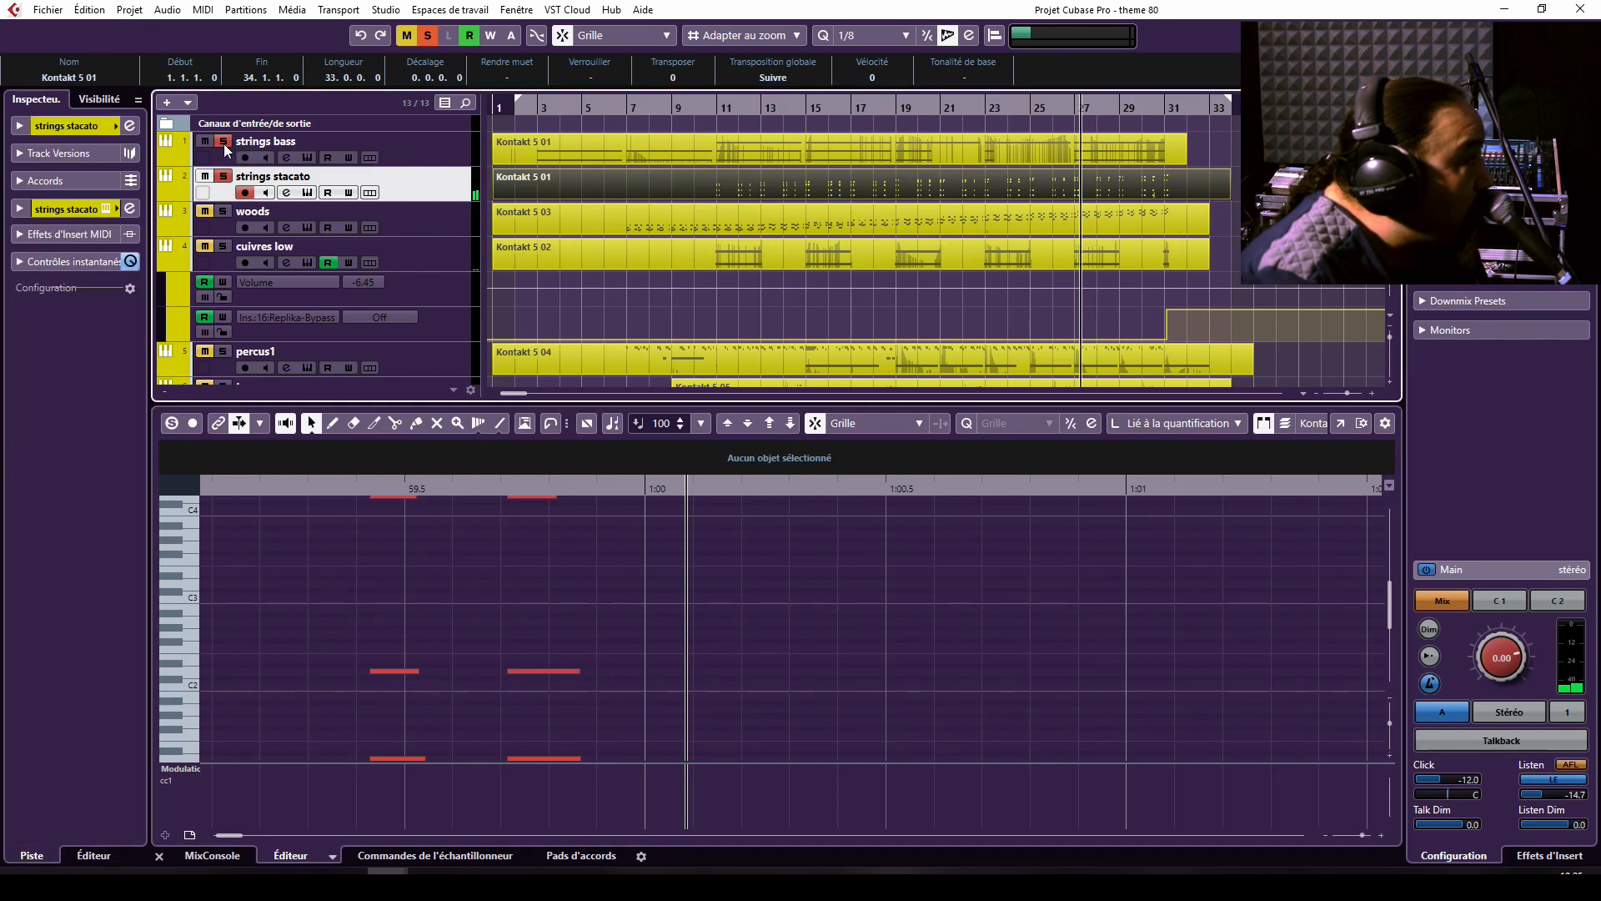
pyautogui.click(635, 109)
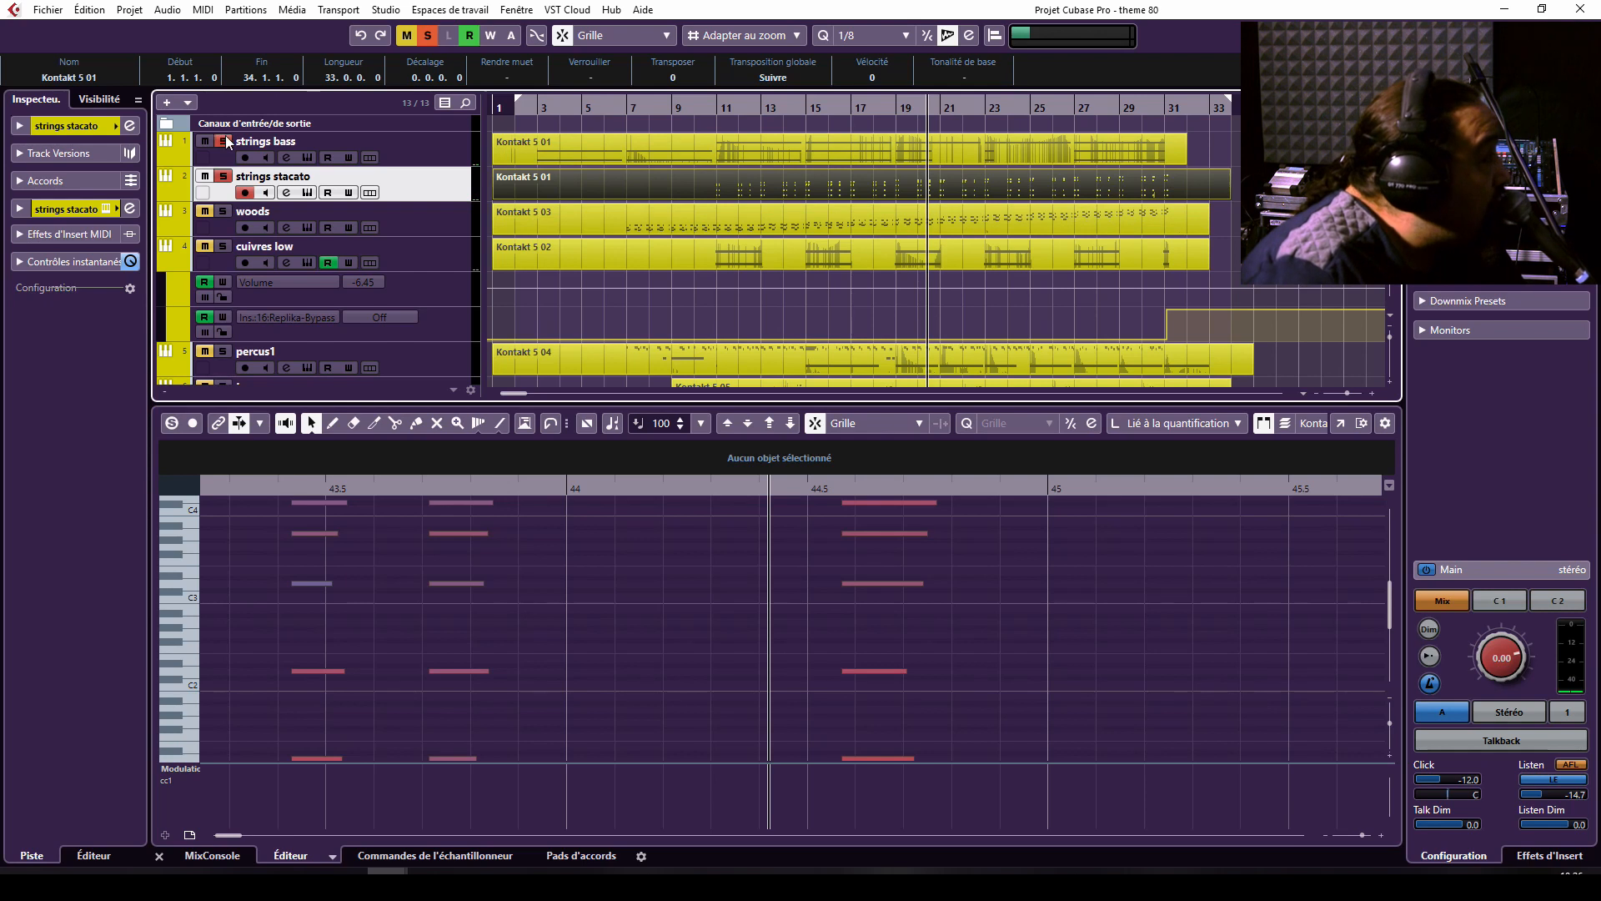
# Solo only the woods track, select it and play it from just before bar 7.
pyautogui.click(223, 212)
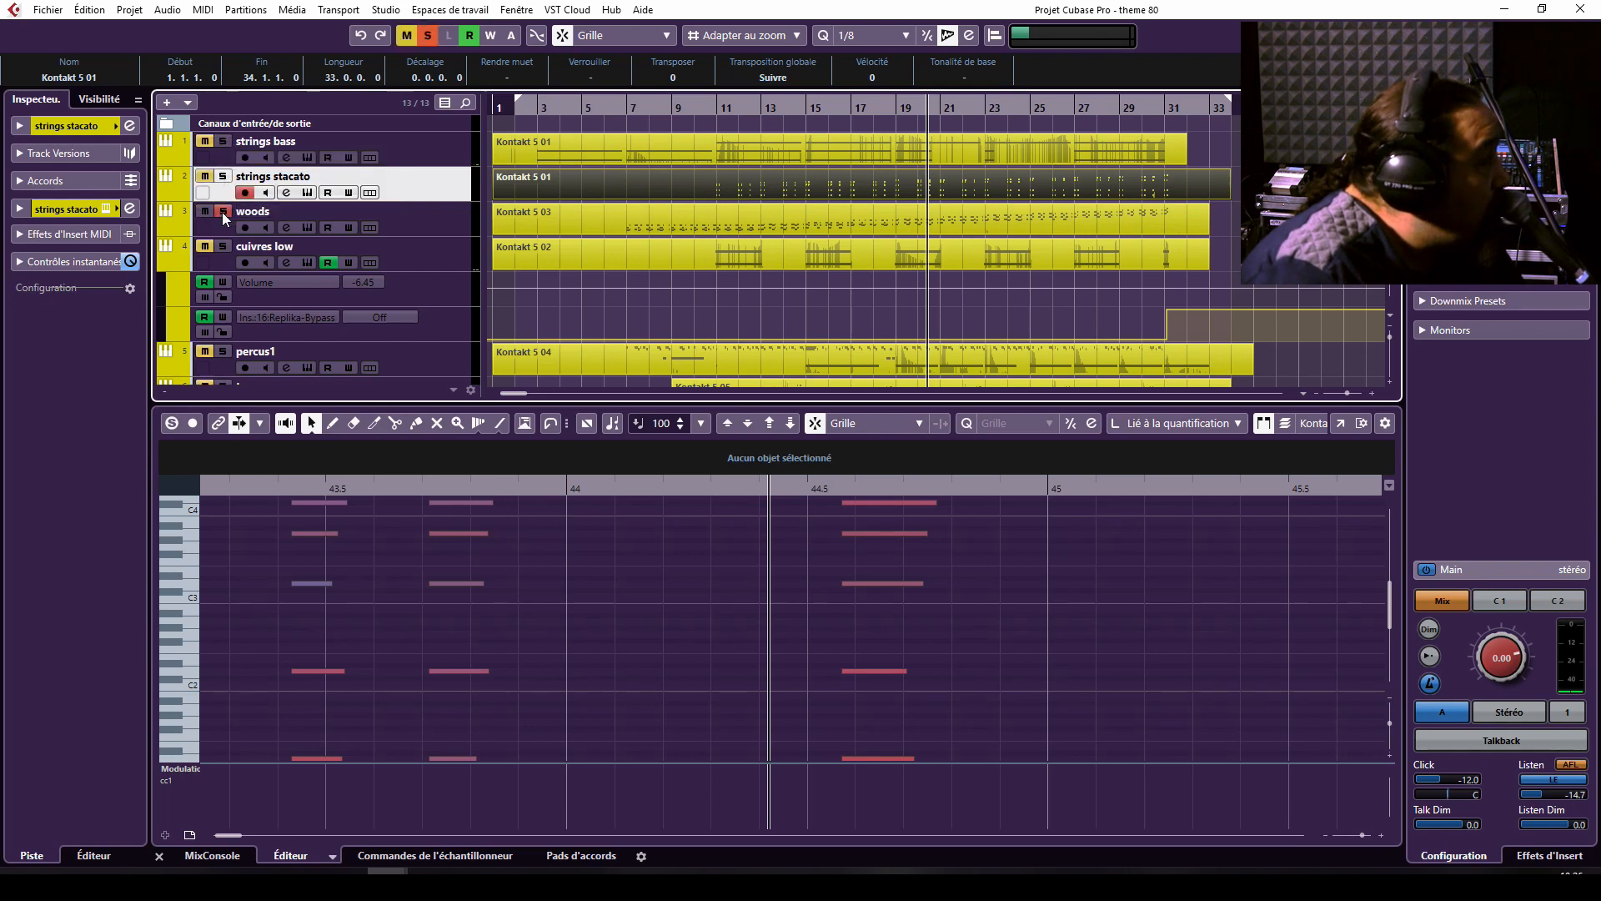
pyautogui.click(614, 109)
pyautogui.click(614, 109)
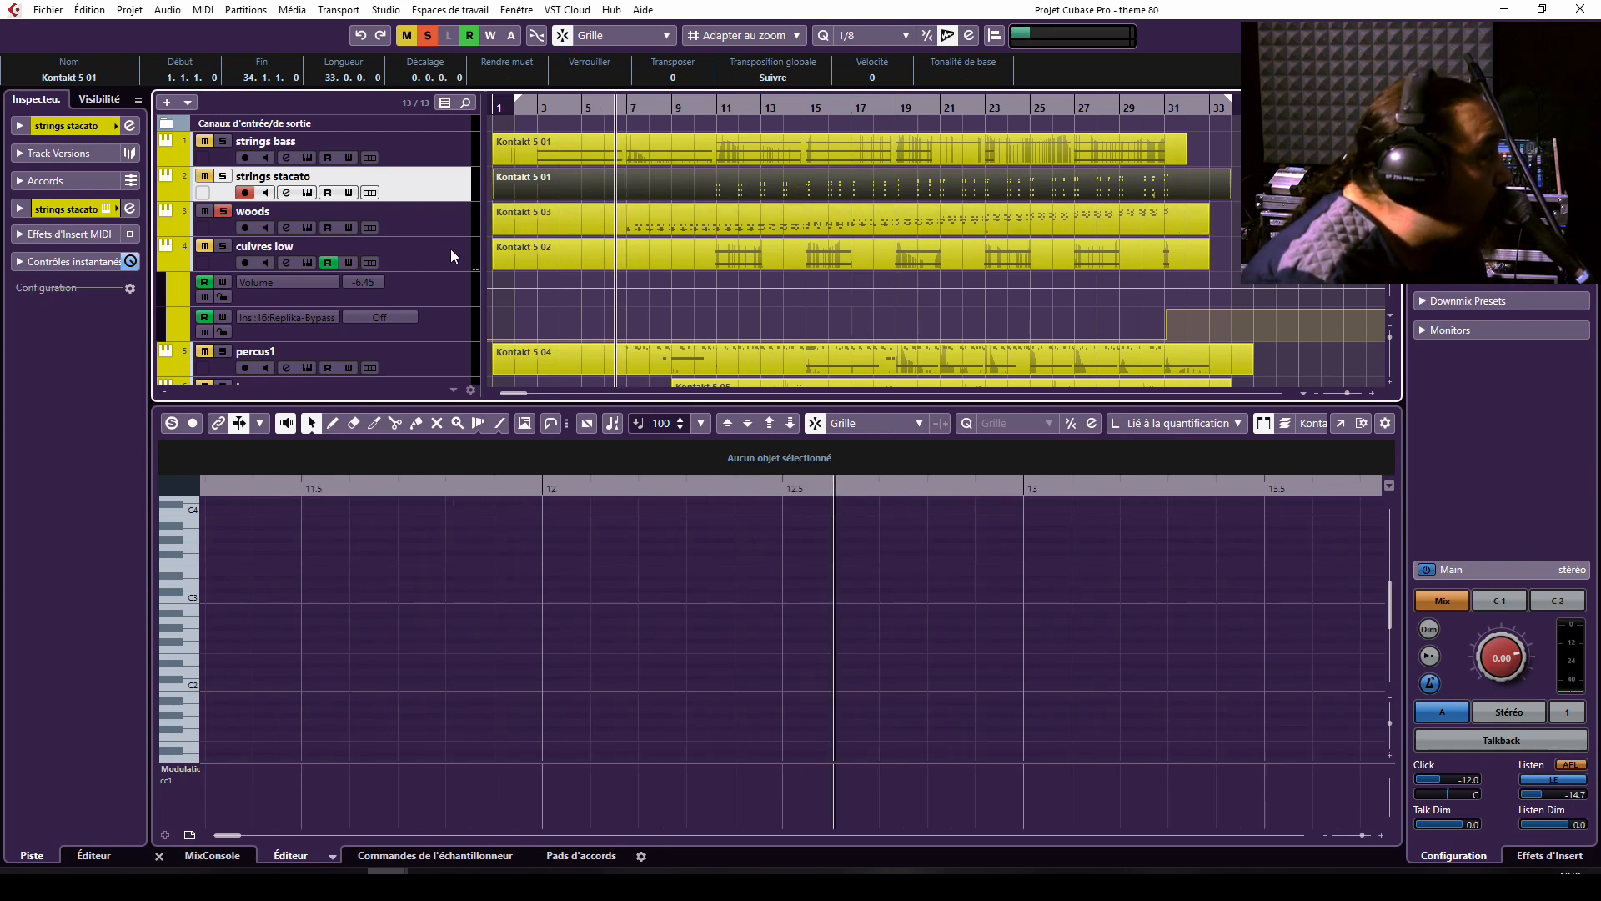
pyautogui.click(429, 225)
pyautogui.press('space')
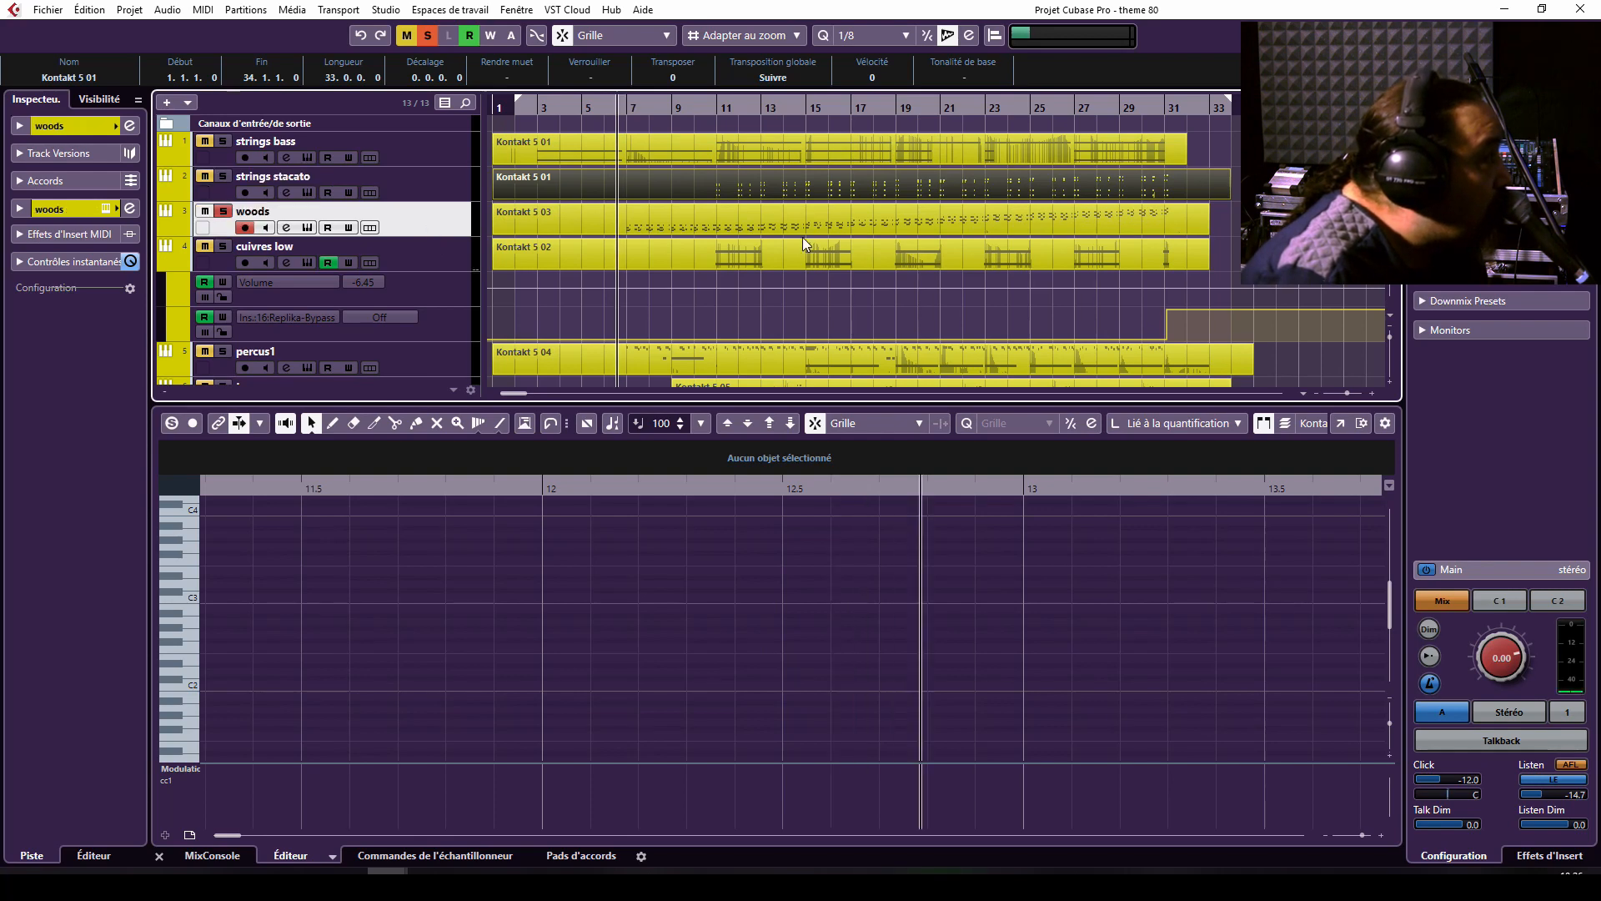
# Examine the woods part's notes in a separate Key Editor window during playback, and close that window.
pyautogui.click(847, 225)
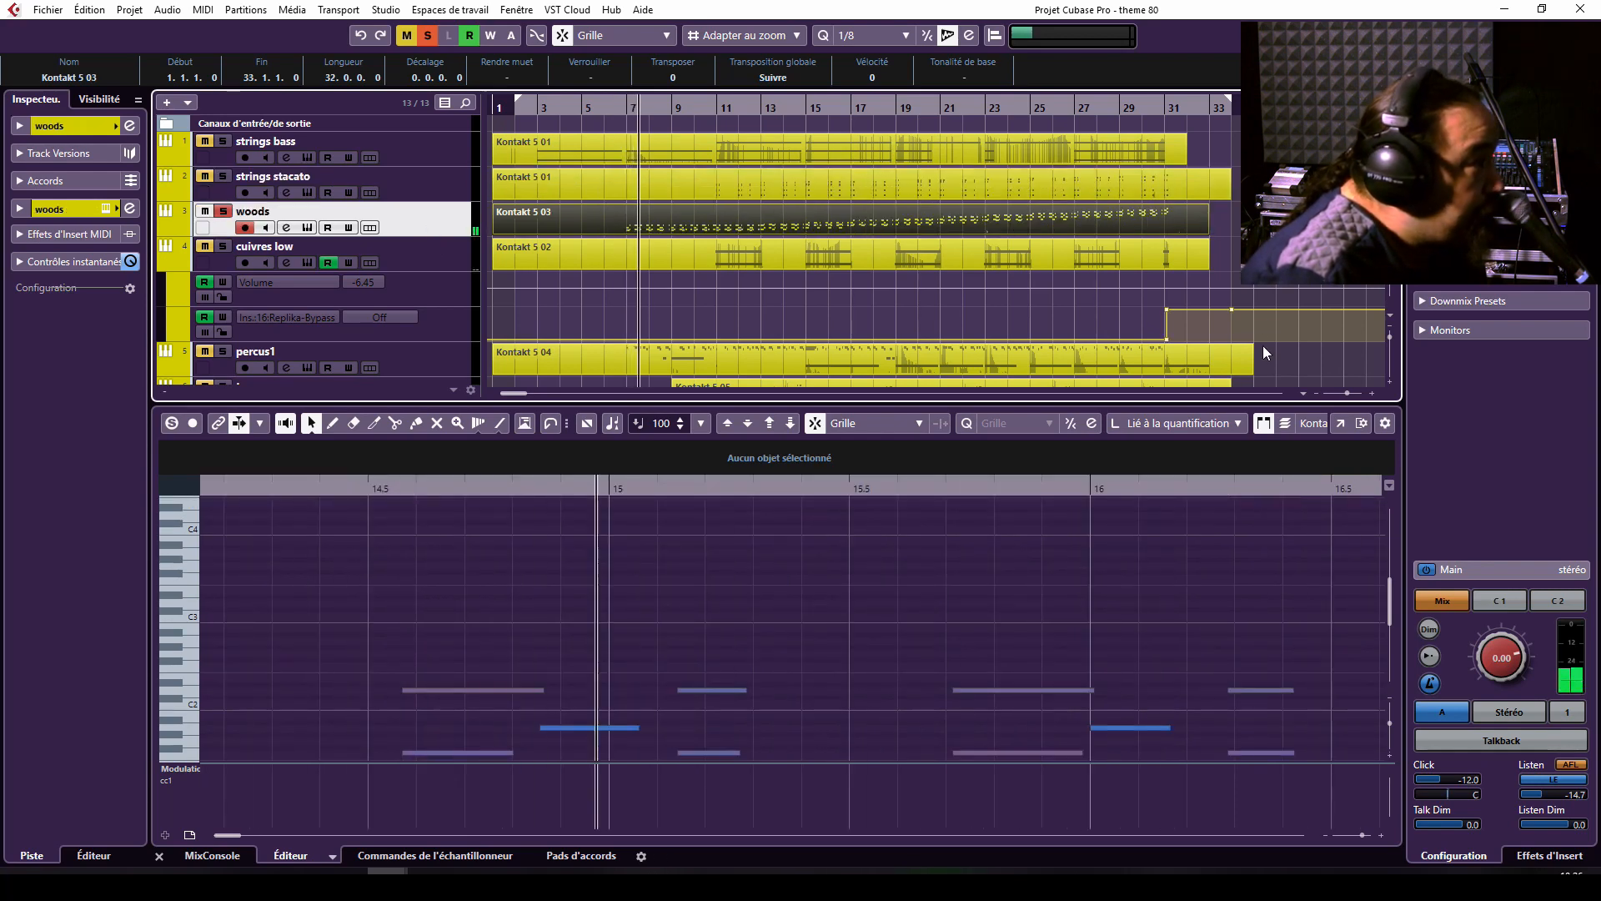
pyautogui.click(1341, 421)
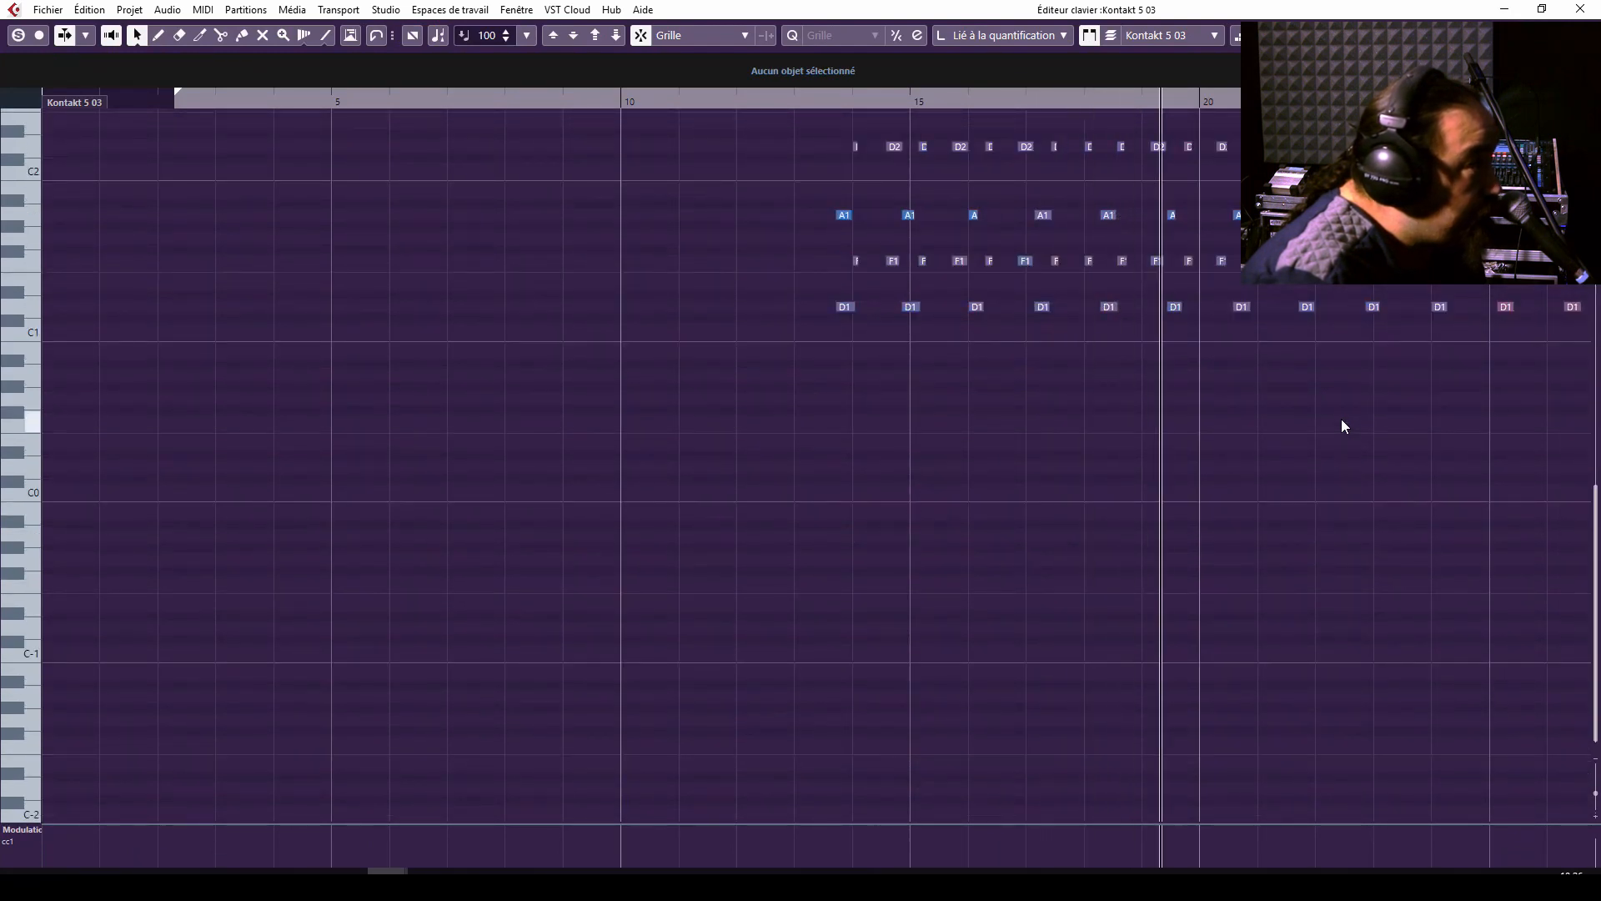
pyautogui.scroll(3, 1342, 420)
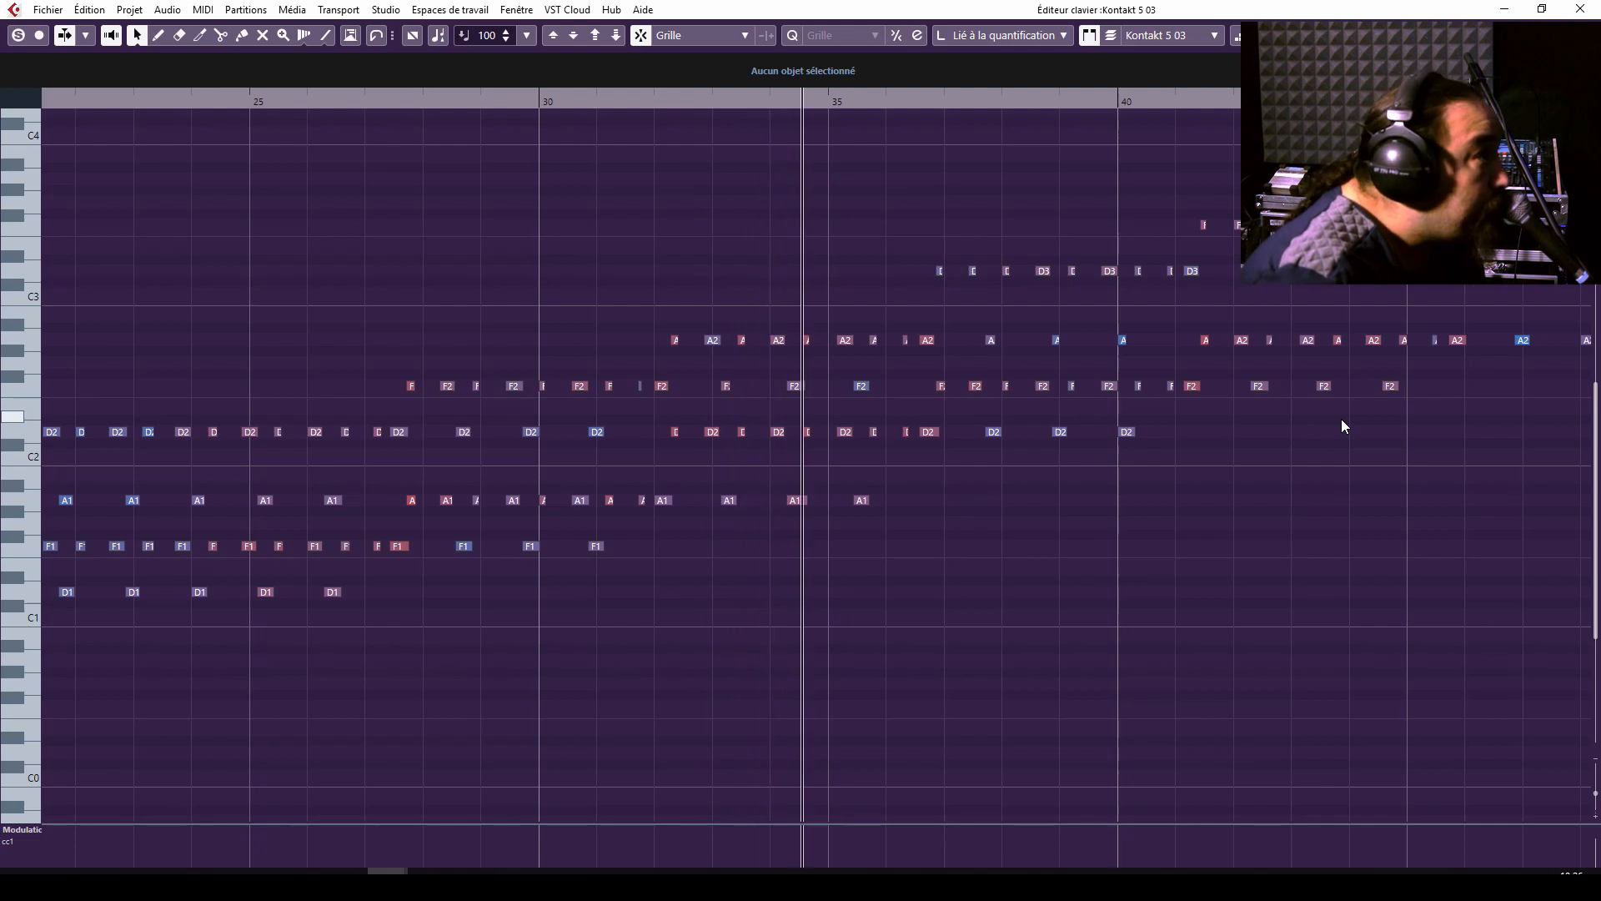
pyautogui.click(1580, 9)
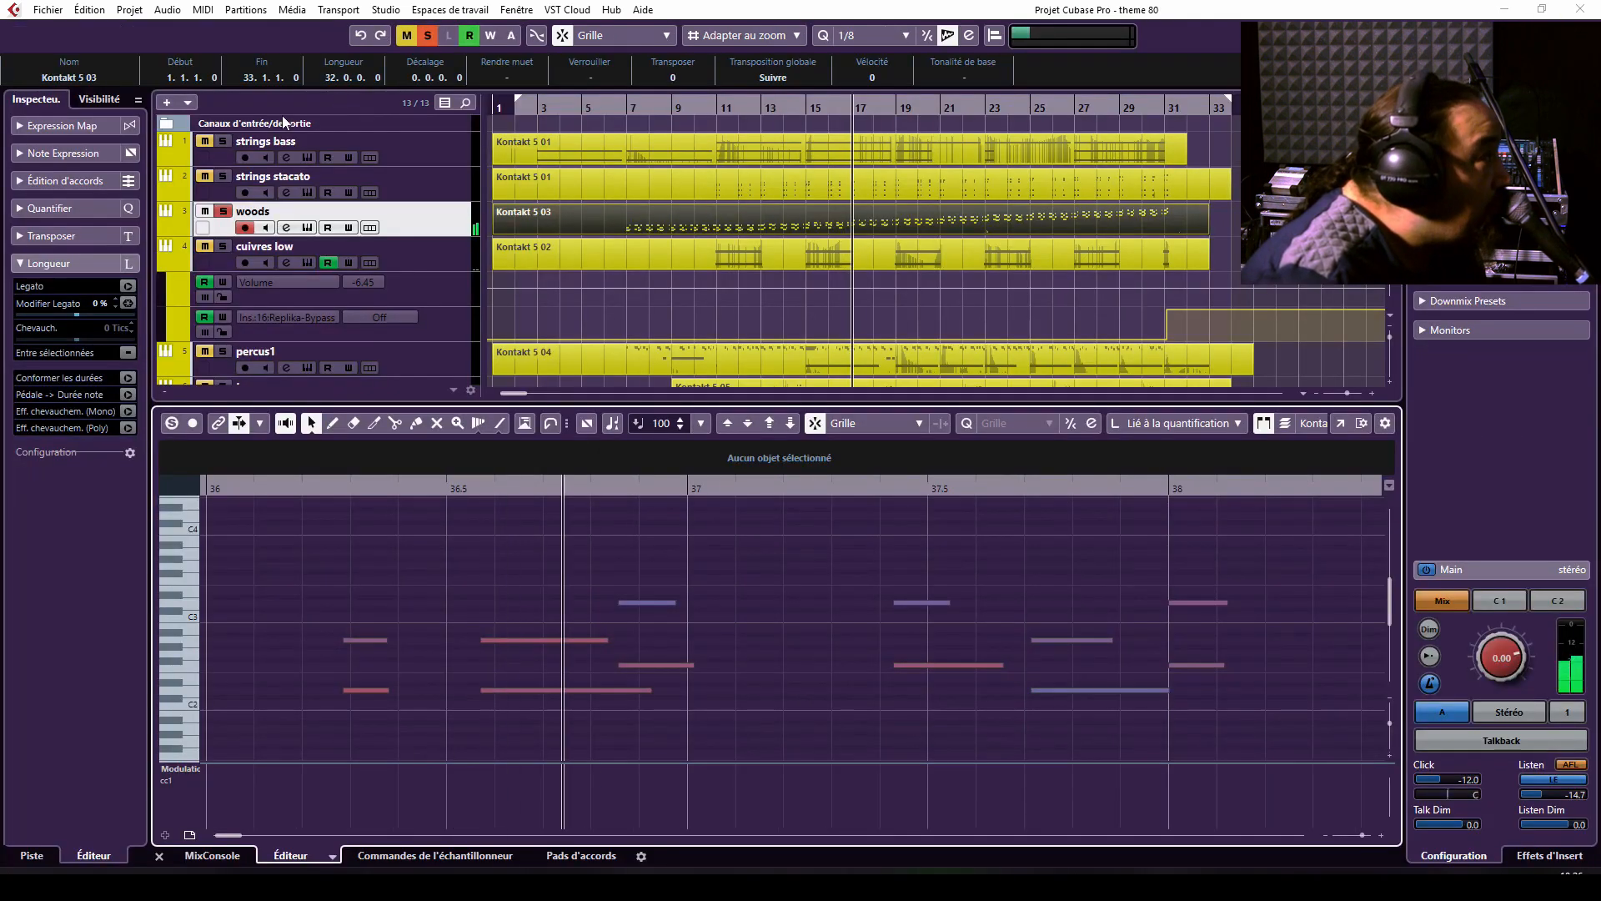
# Add the strings bass and strings stacato tracks to the solo to hear them together with the woods.
pyautogui.click(223, 141)
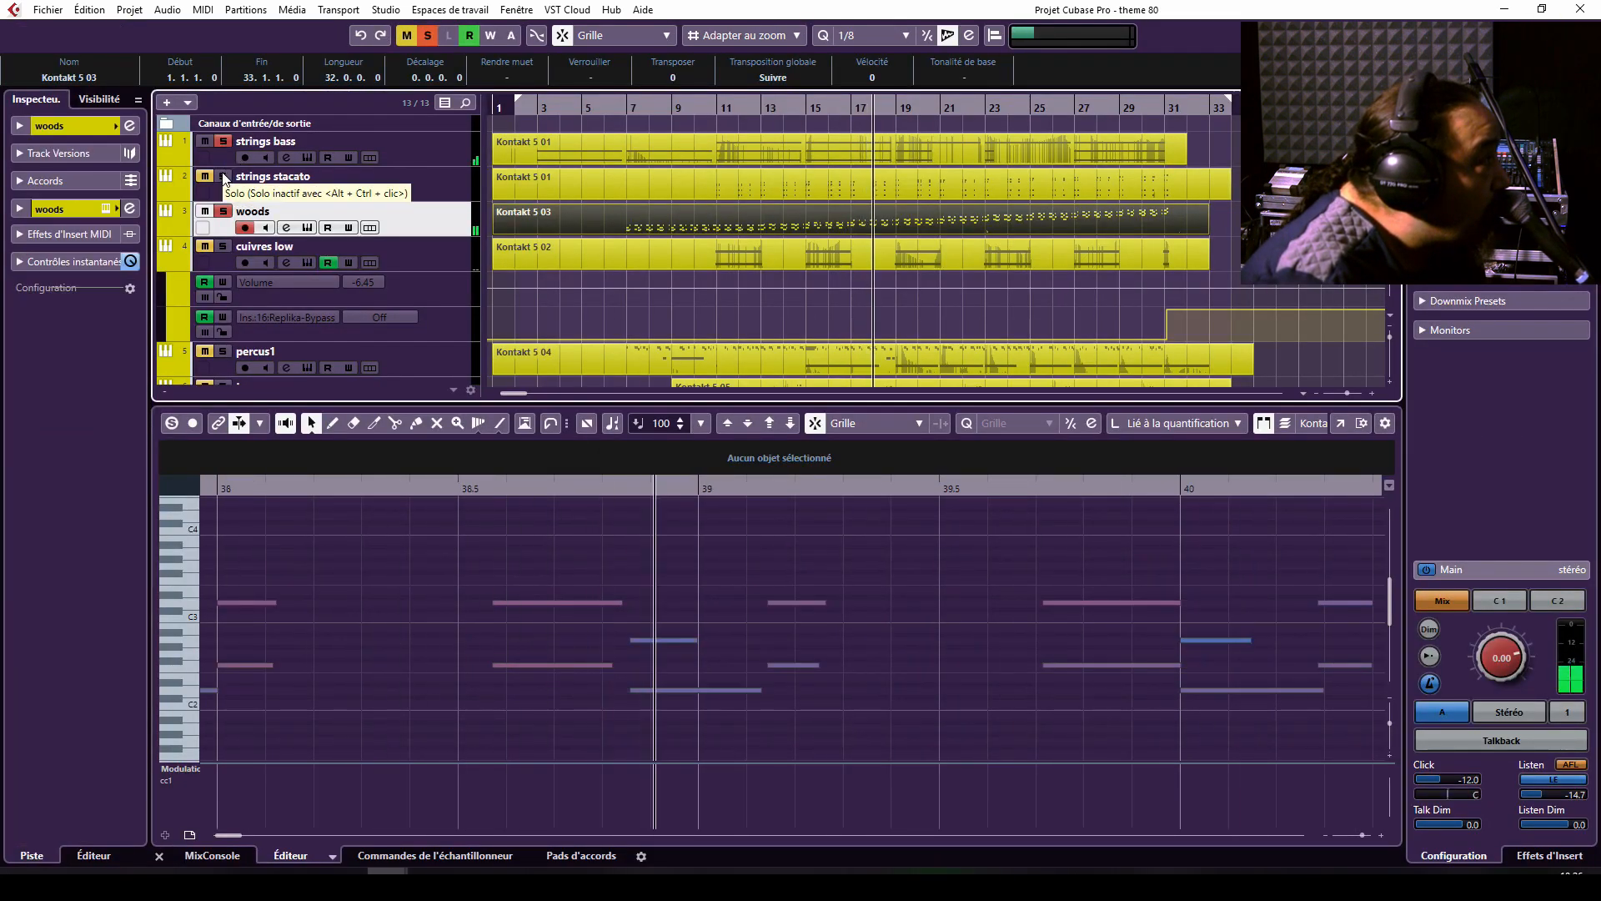
pyautogui.click(223, 176)
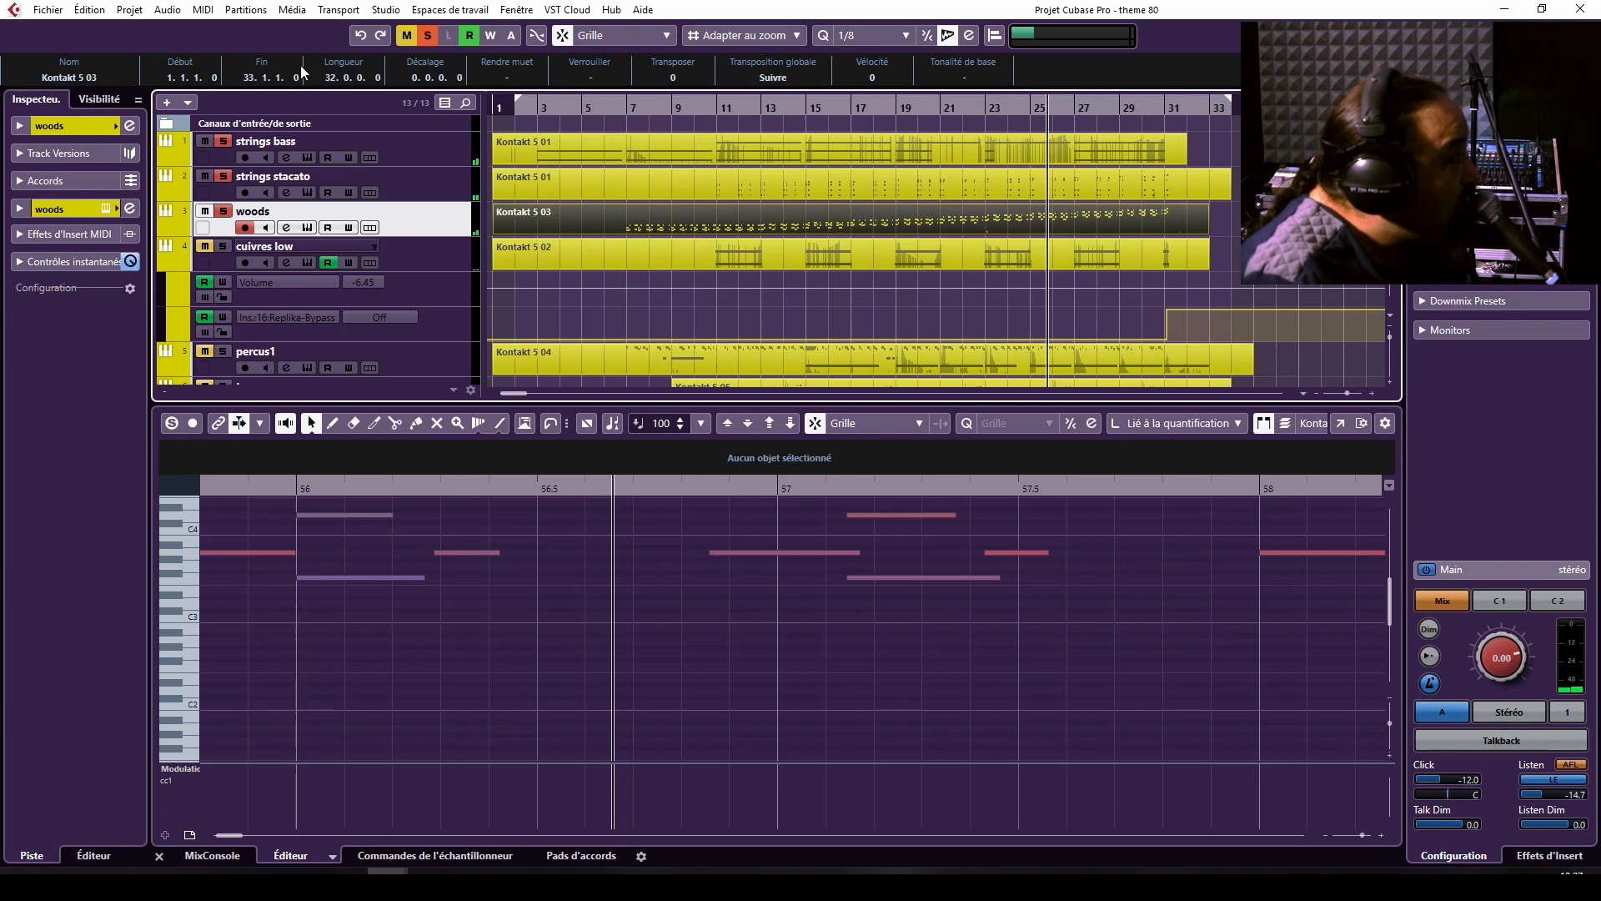
# Solo only the cuivres low track and play it from around bar 10, then from around bar 30.
pyautogui.click(222, 246)
pyautogui.click(692, 109)
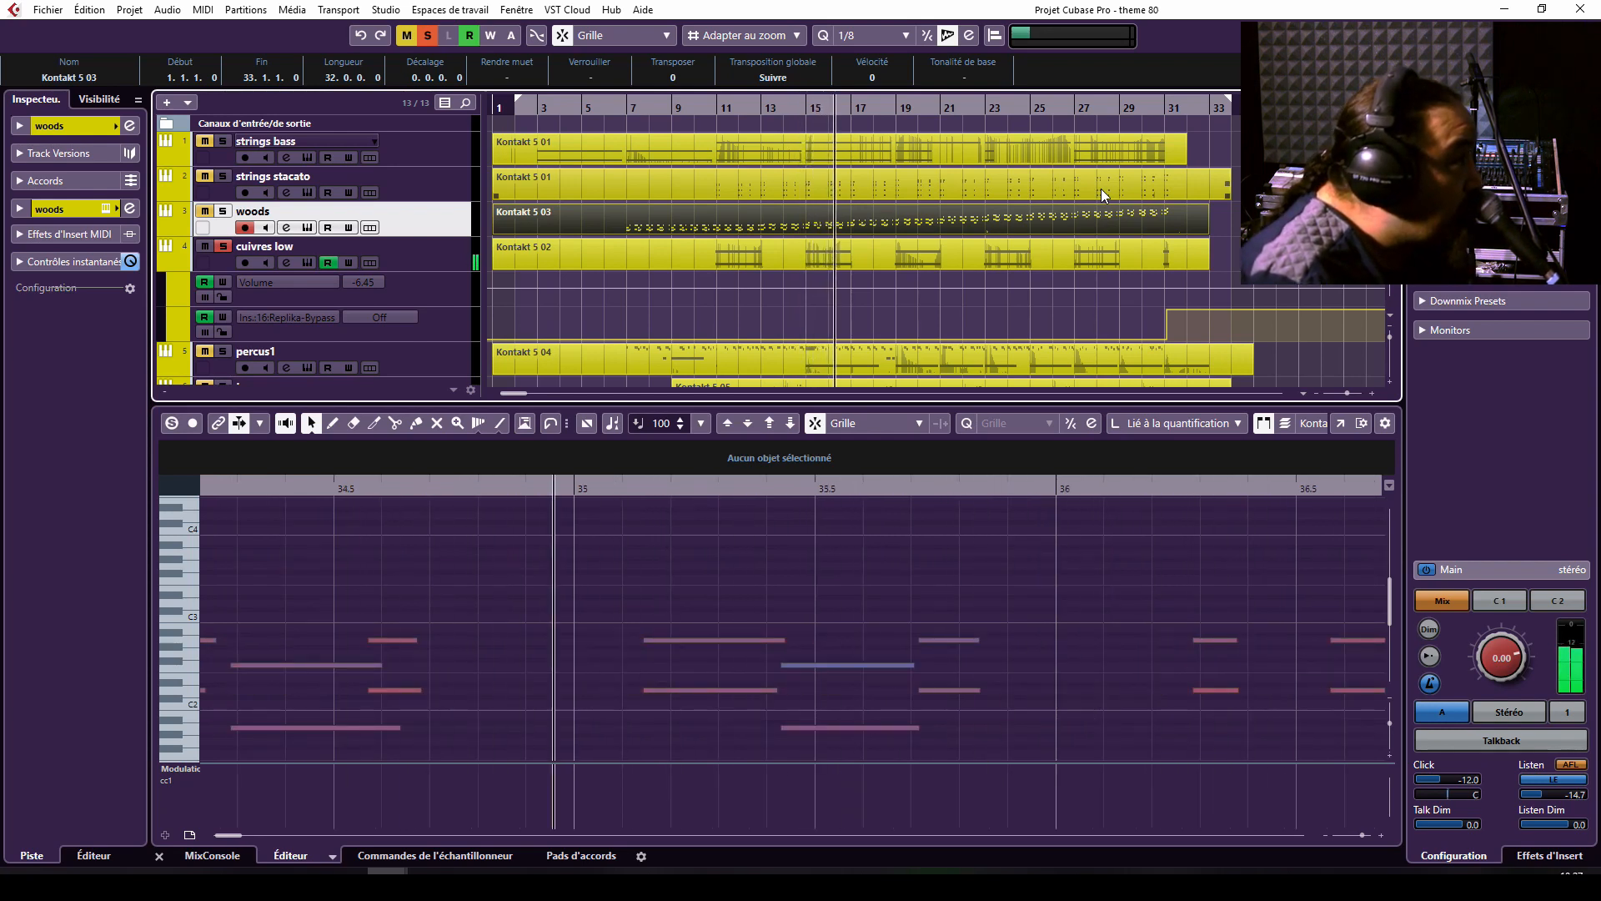
pyautogui.click(1151, 104)
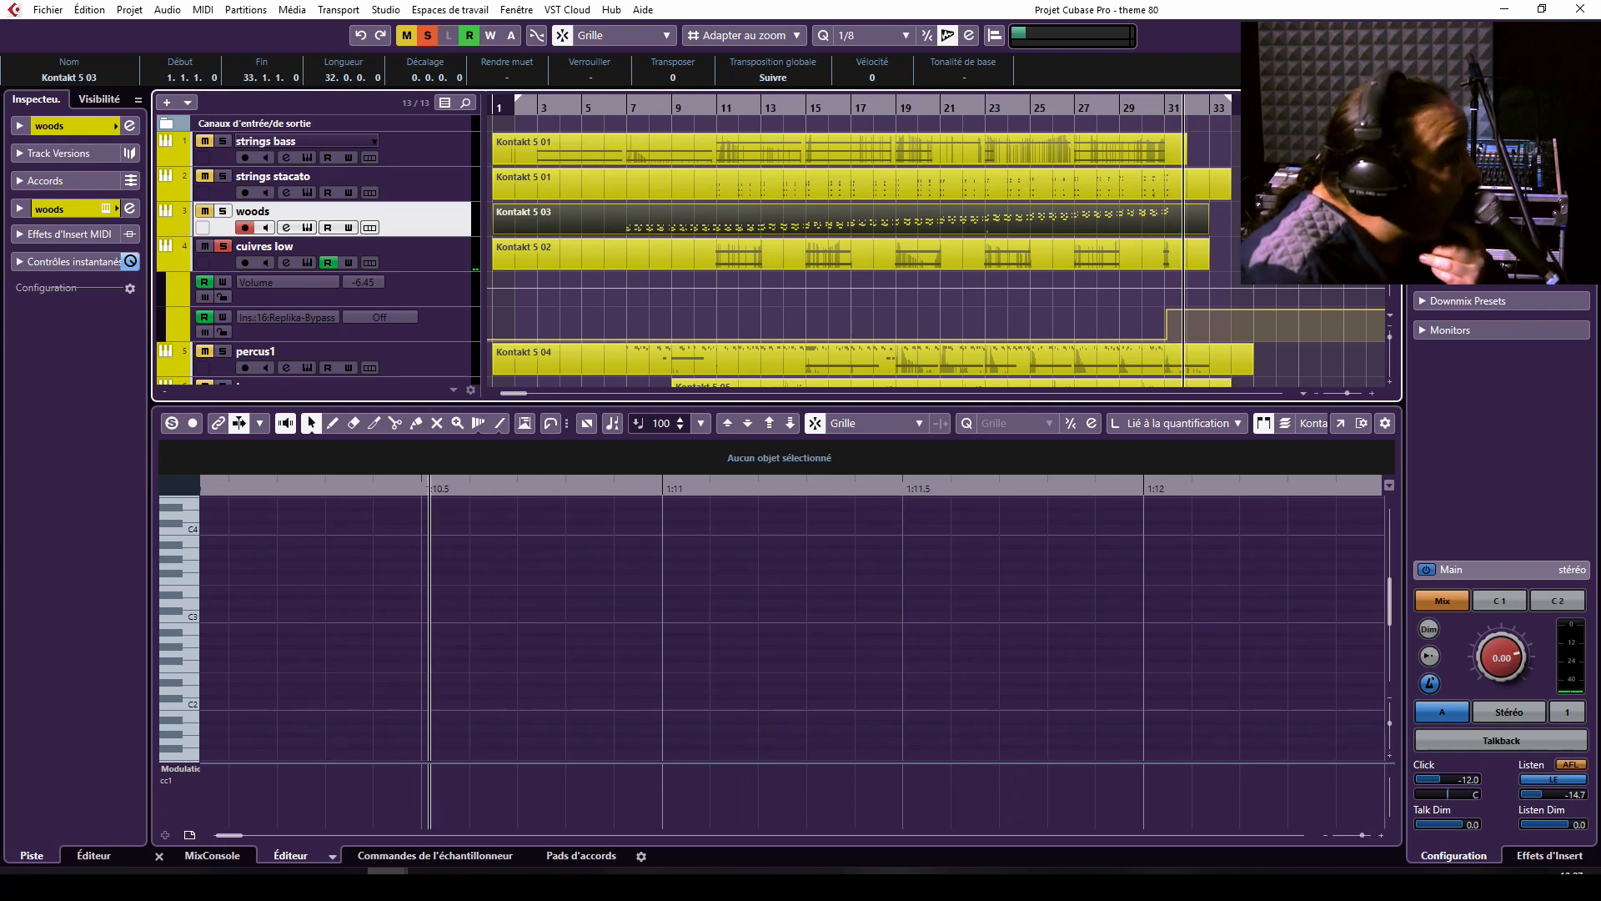
# Select the cuivres low part and bring the percussion and choir tracks into view.
pyautogui.click(622, 266)
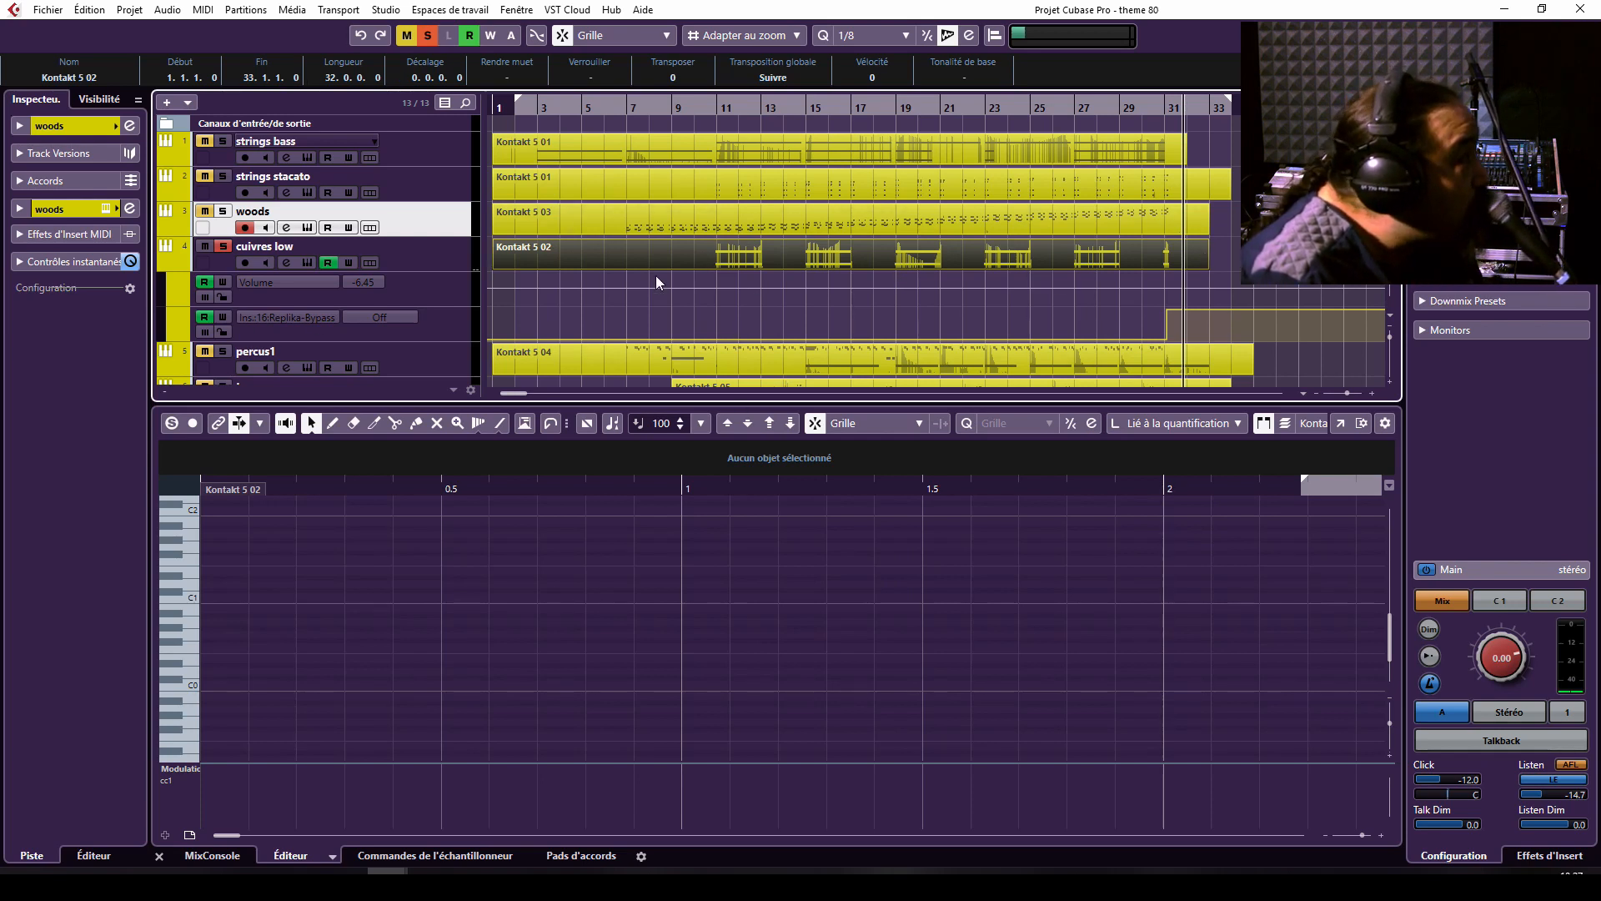
pyautogui.scroll(-4, 607, 295)
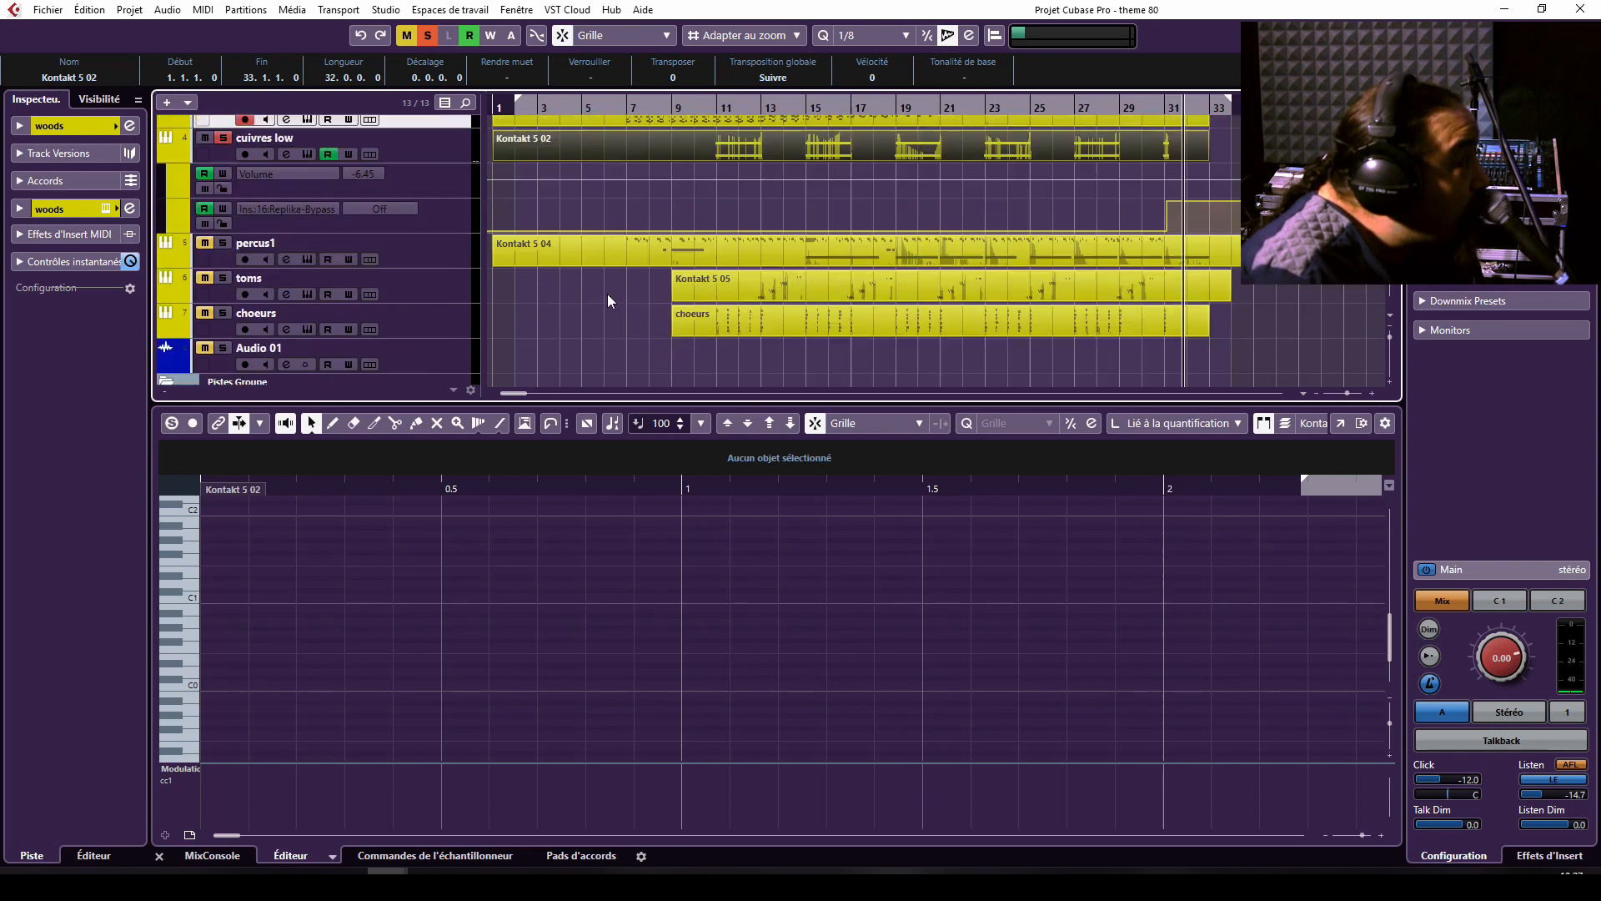
# Solo the percus1 track instead of cuivres low and play it from around bar 8.
pyautogui.scroll(4, 611, 292)
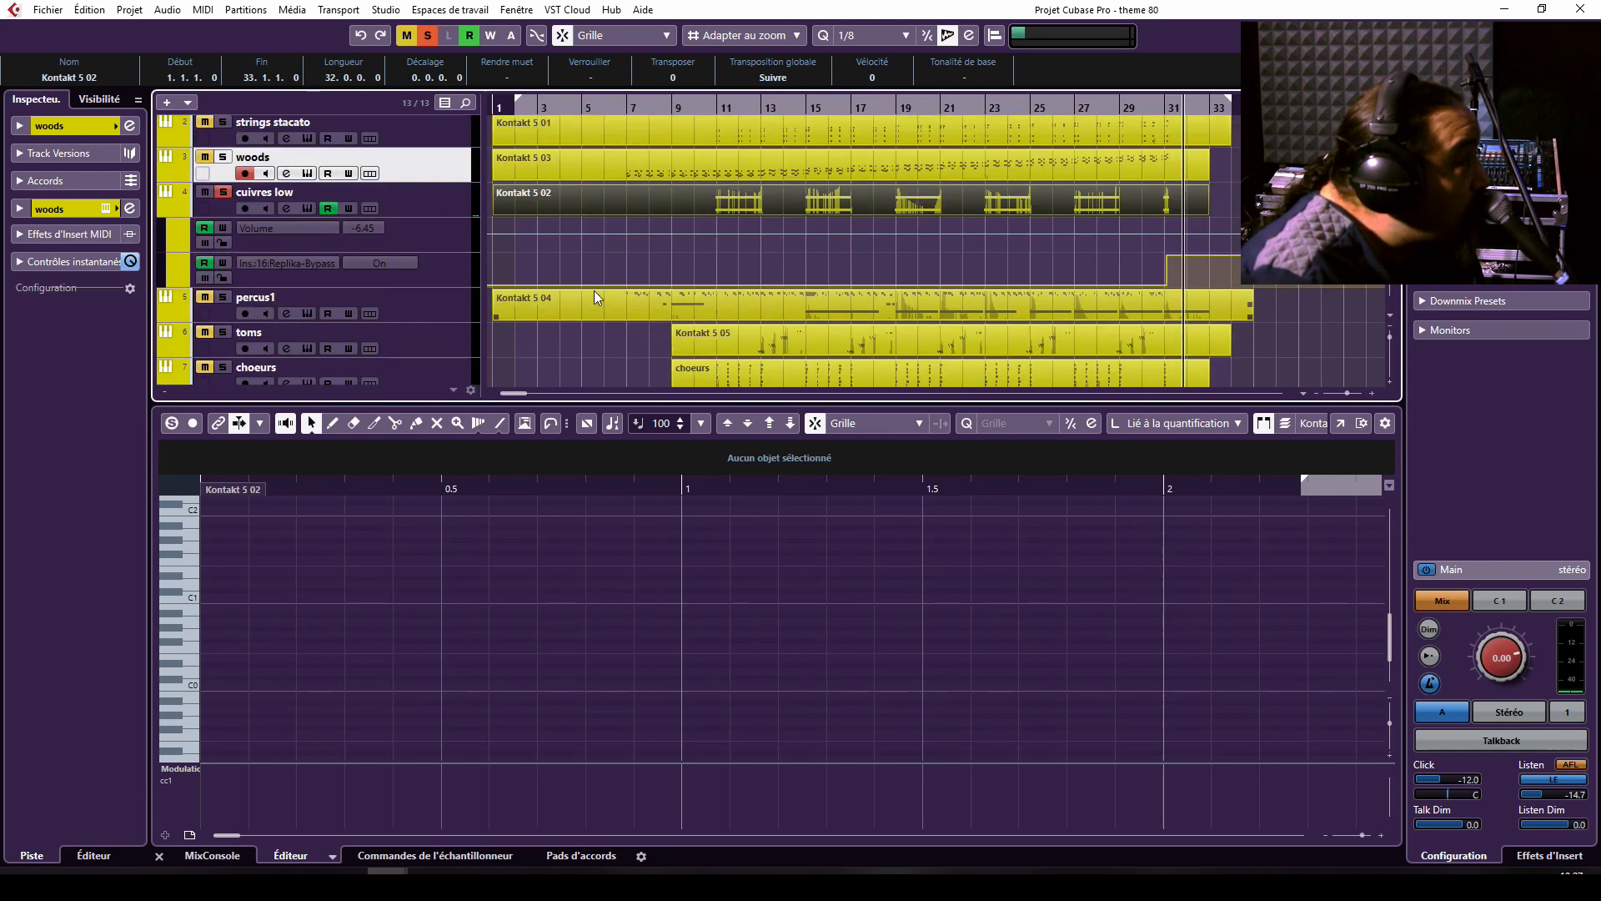
pyautogui.click(420, 290)
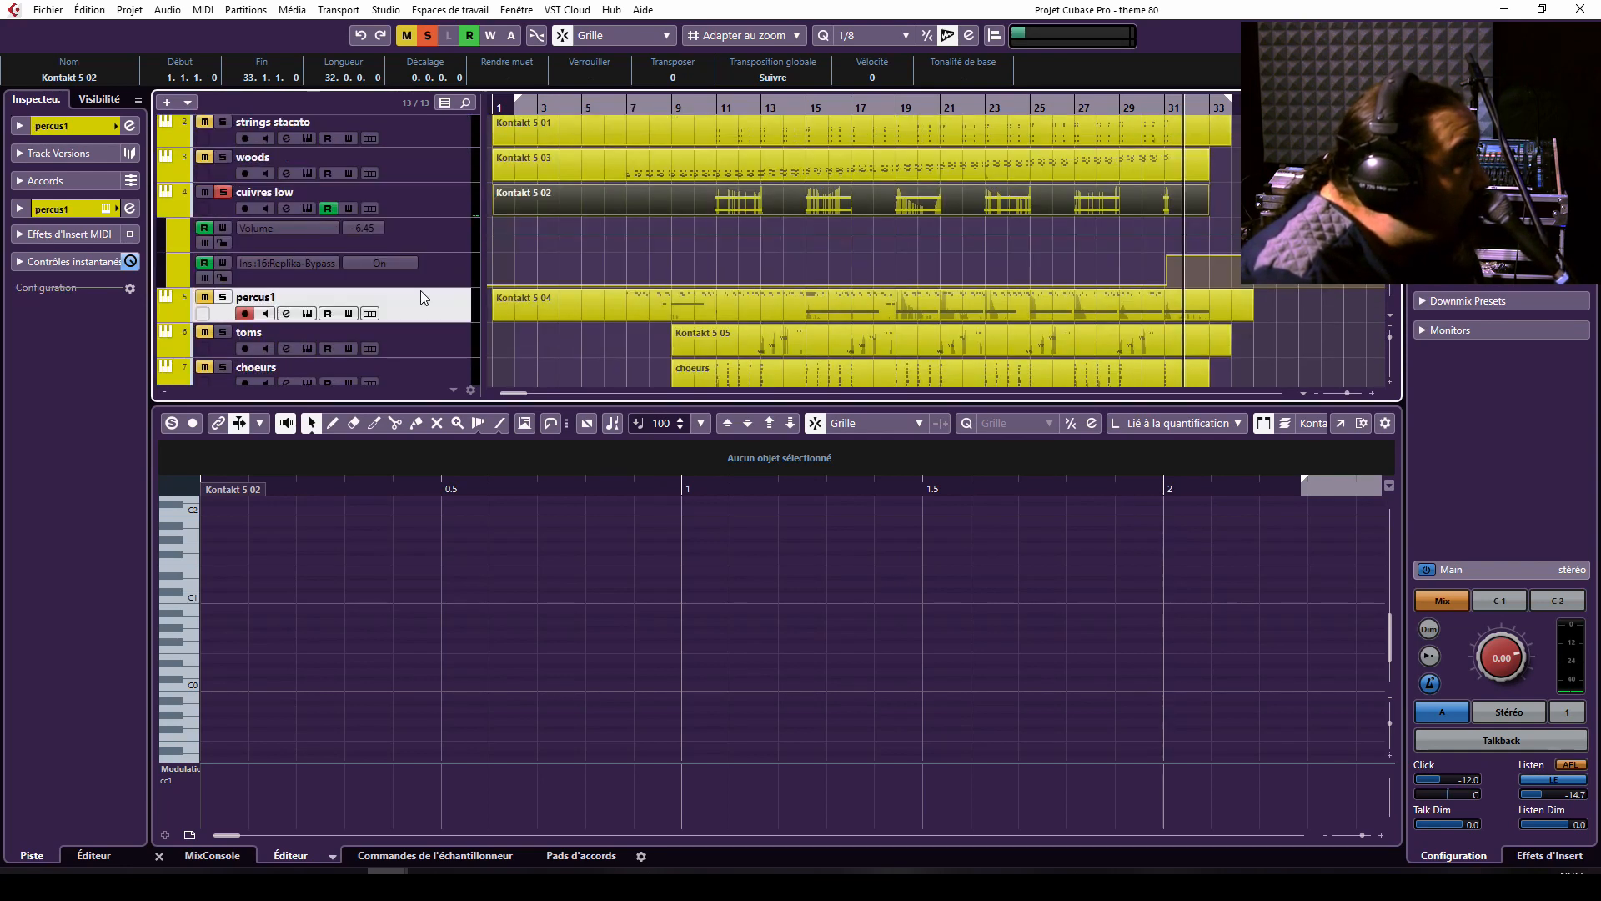
pyautogui.click(222, 192)
pyautogui.click(223, 298)
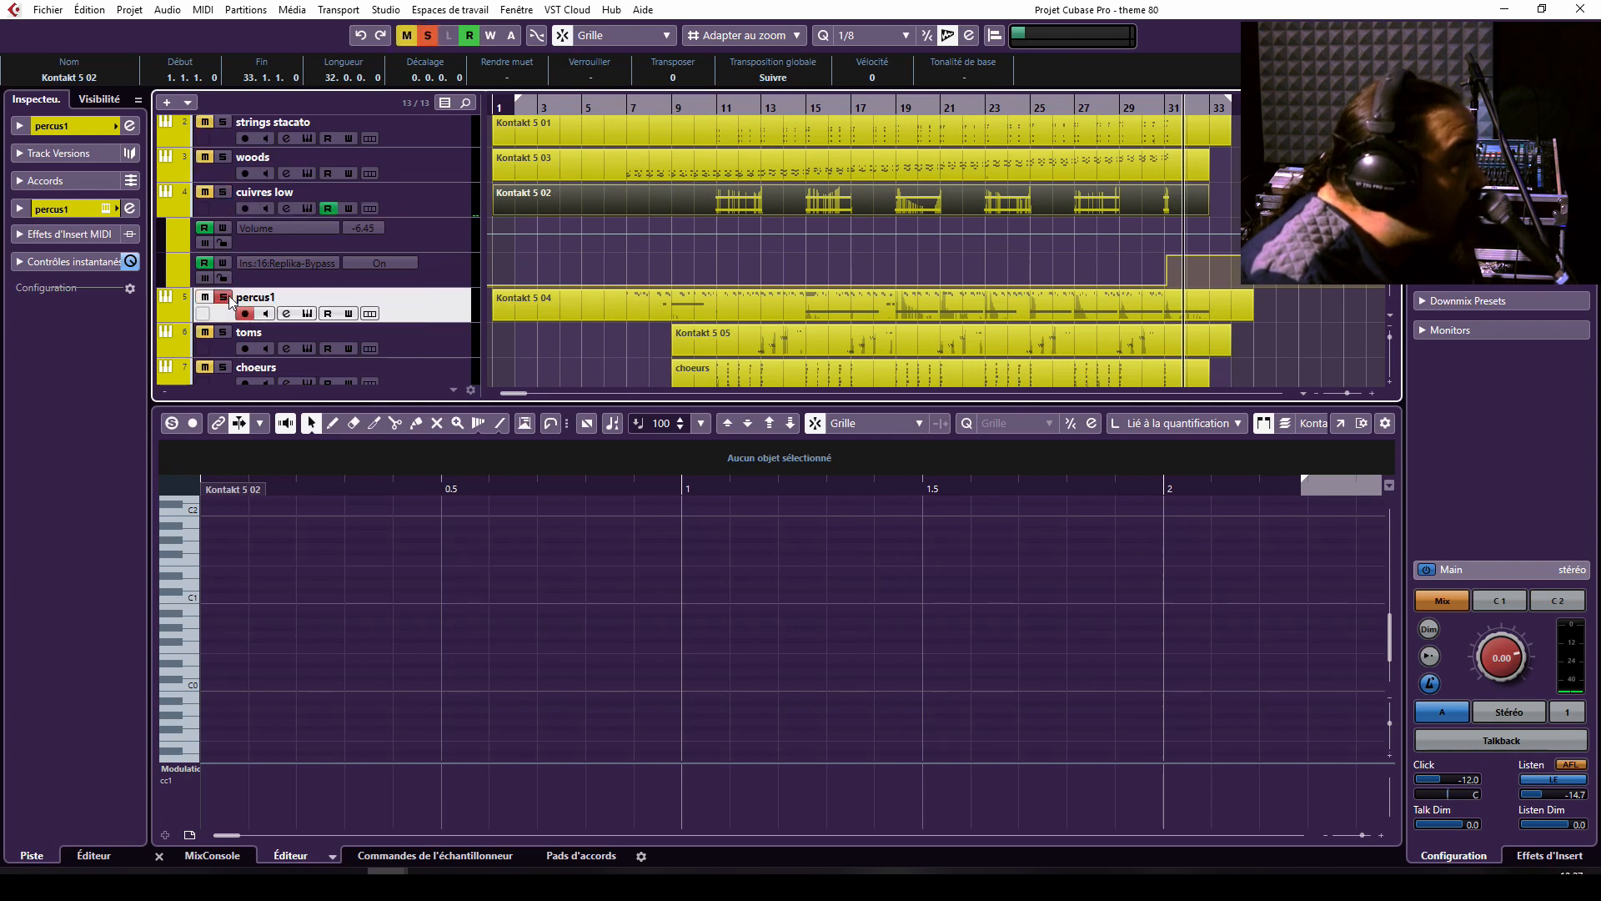
pyautogui.click(658, 111)
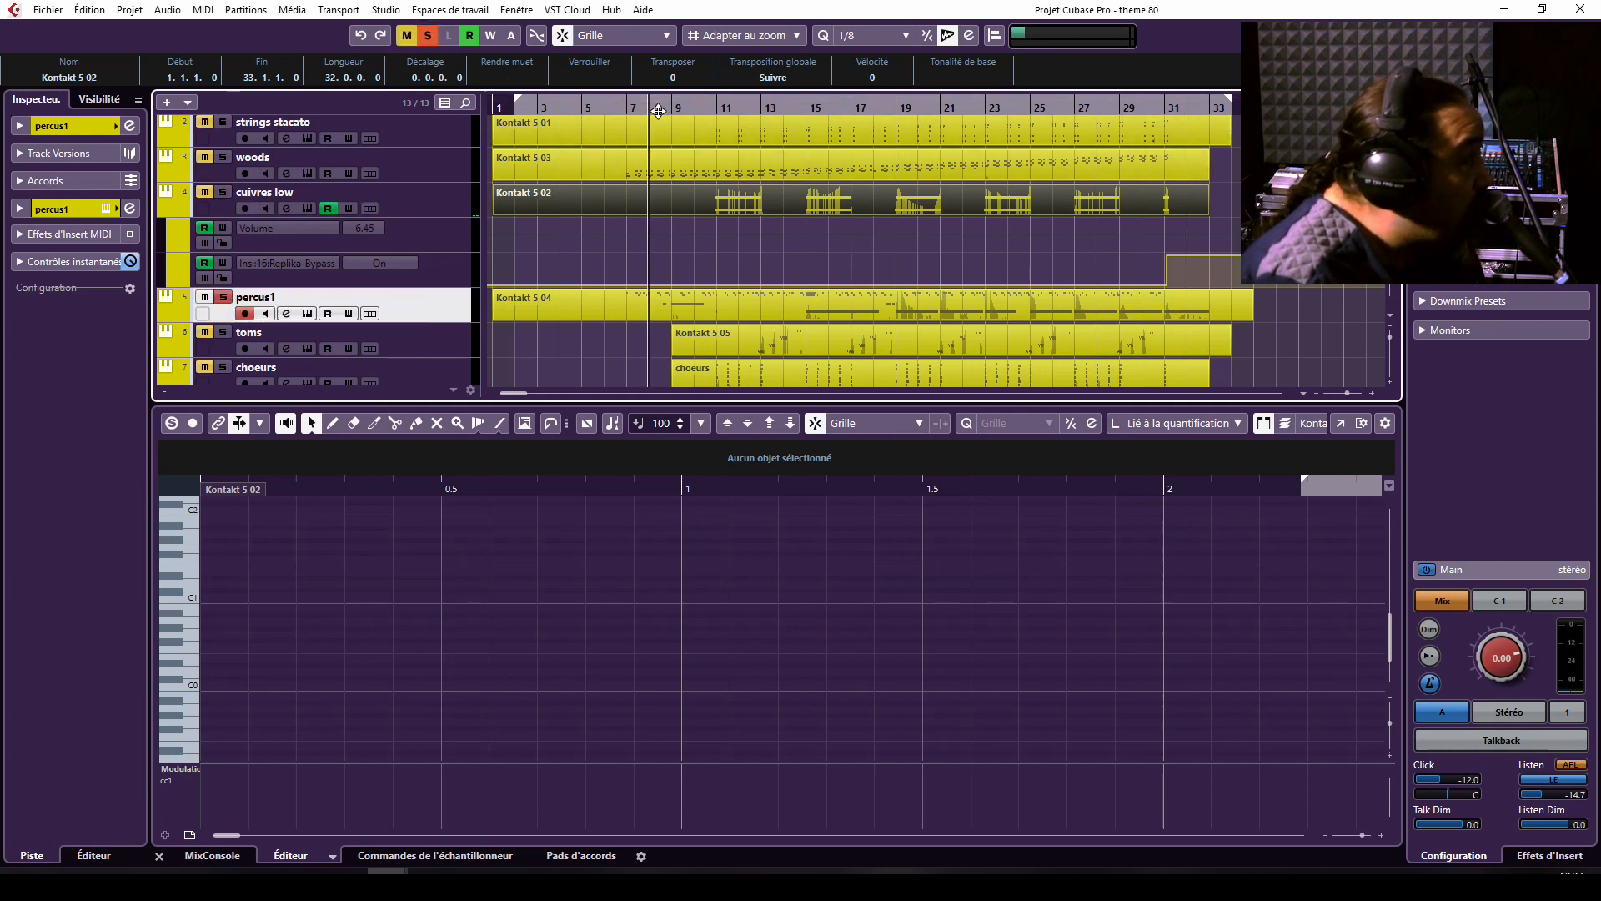
pyautogui.press('space')
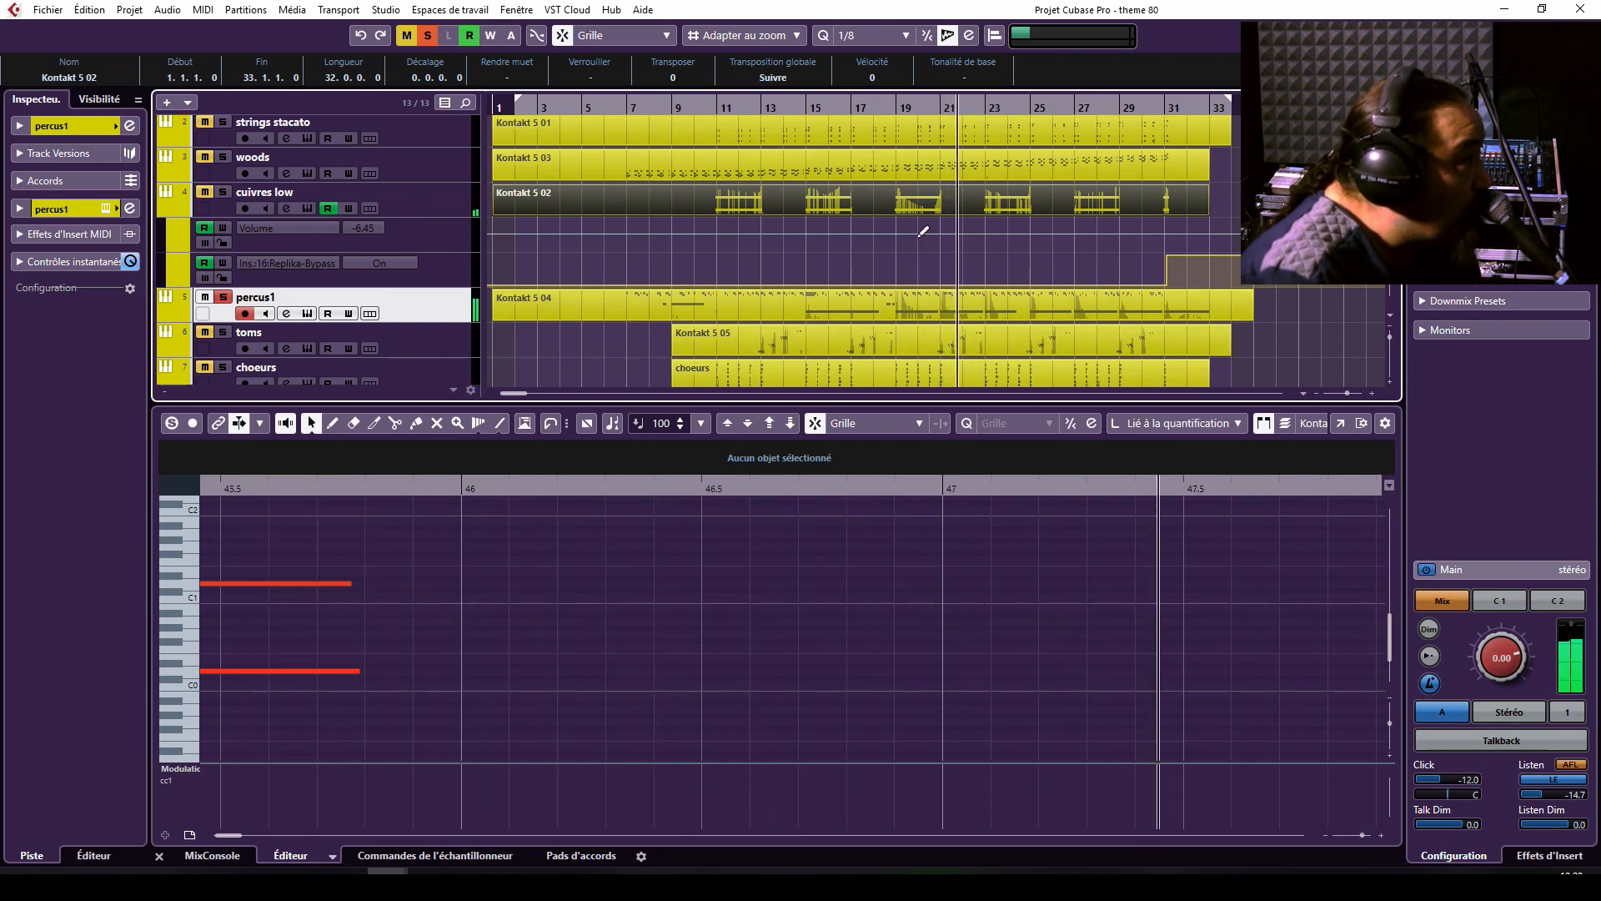
# Solo the toms track and play it from around bar 12, then together with cuivres low and percus1 from around bar 14.
pyautogui.click(778, 302)
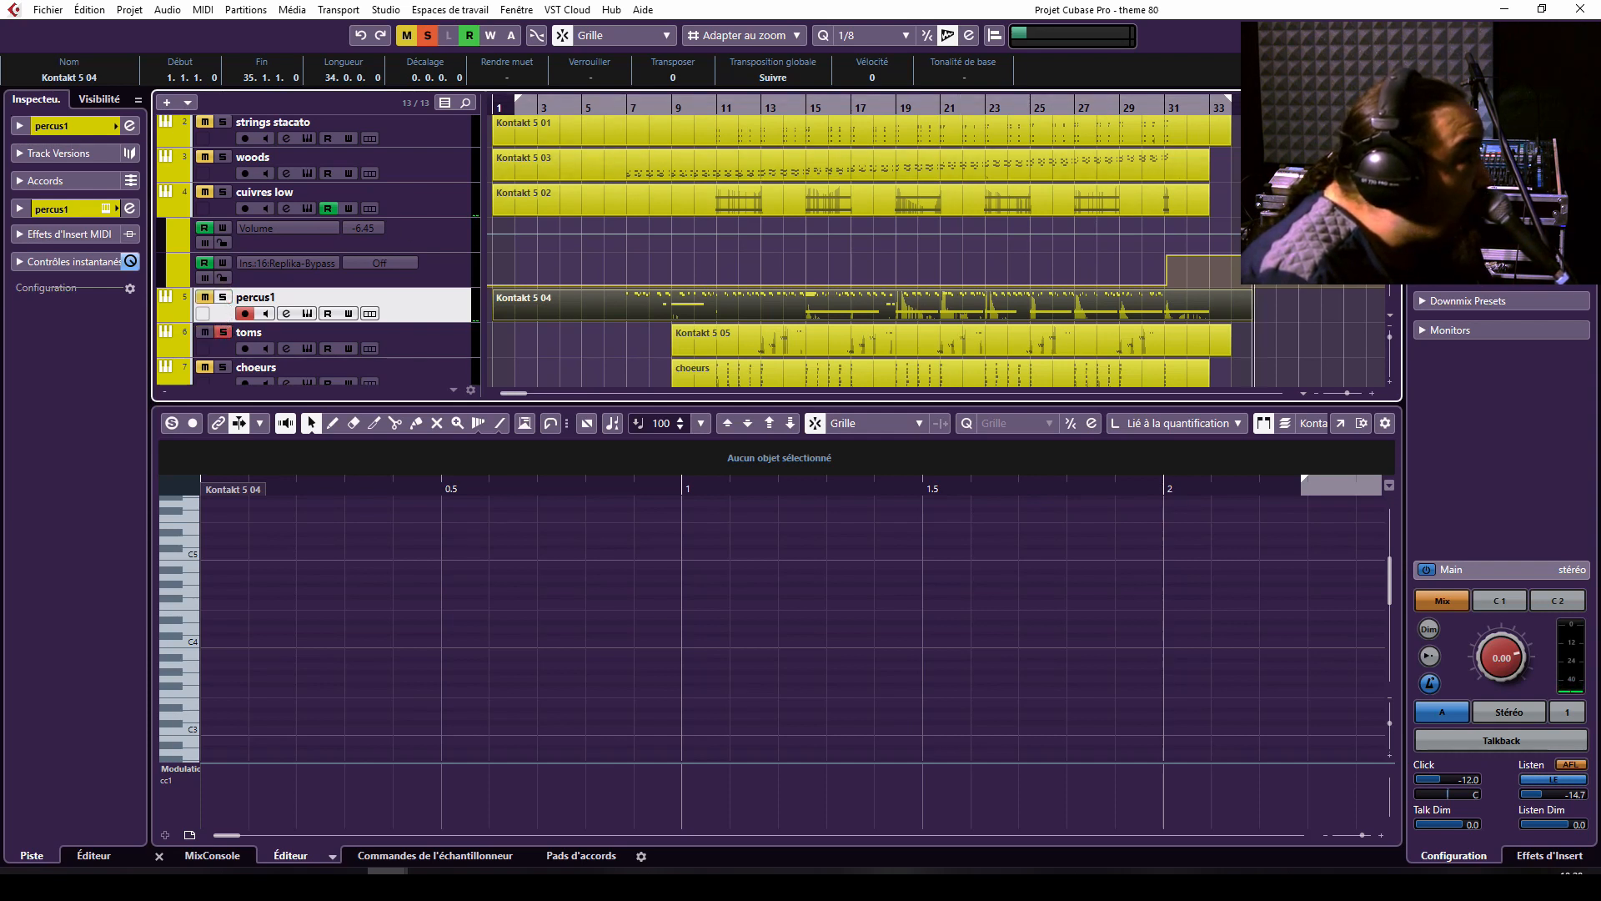
pyautogui.click(723, 103)
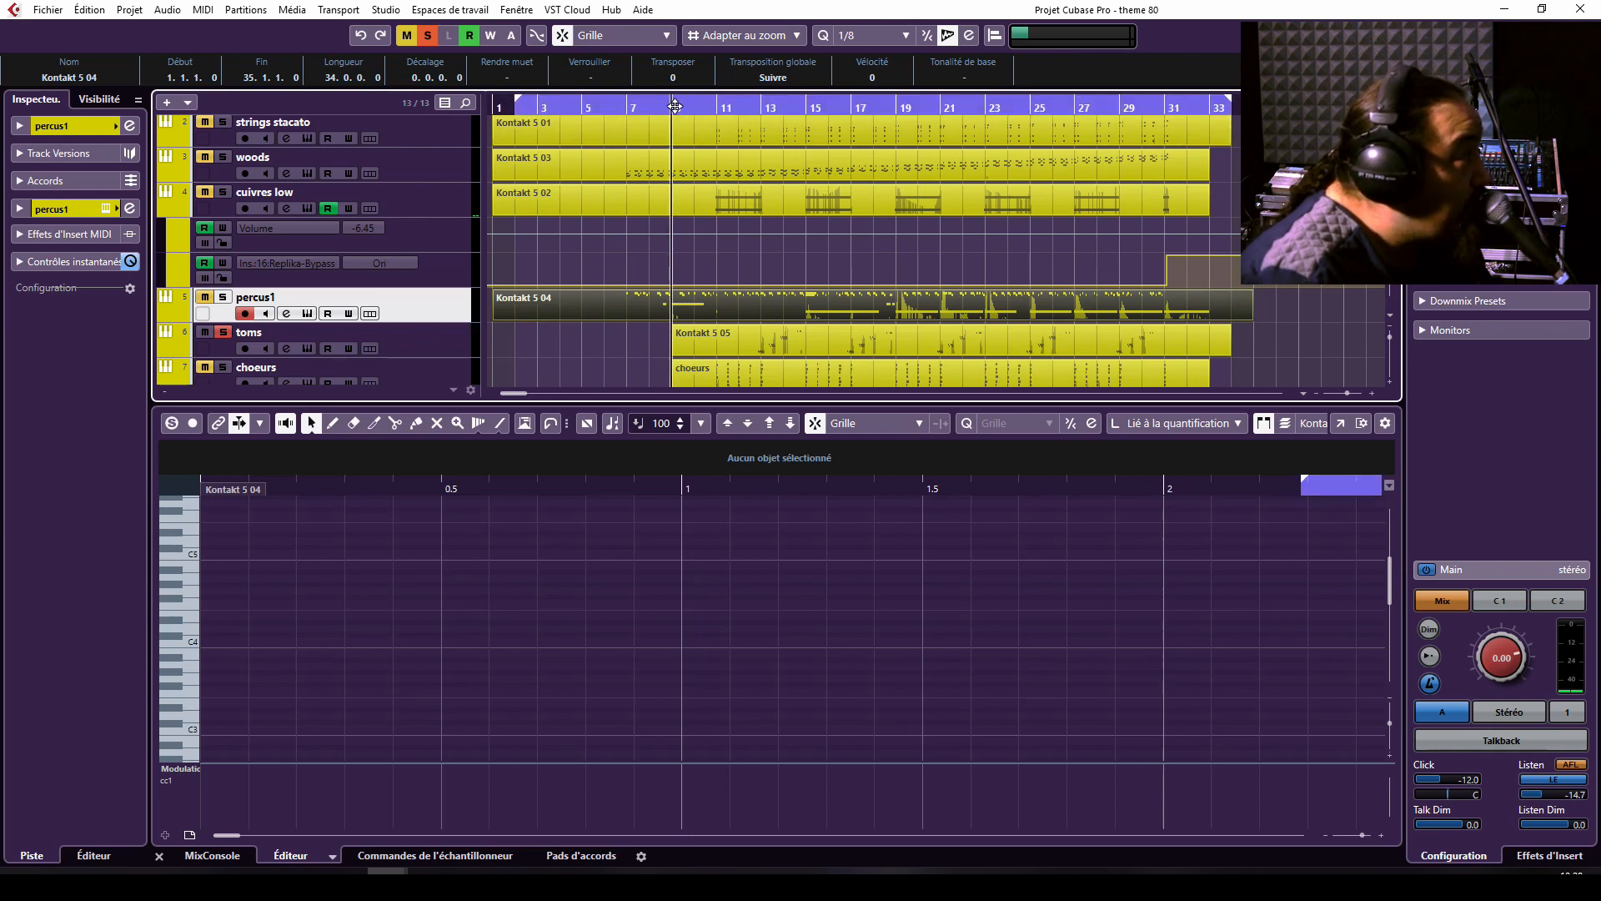
pyautogui.click(741, 107)
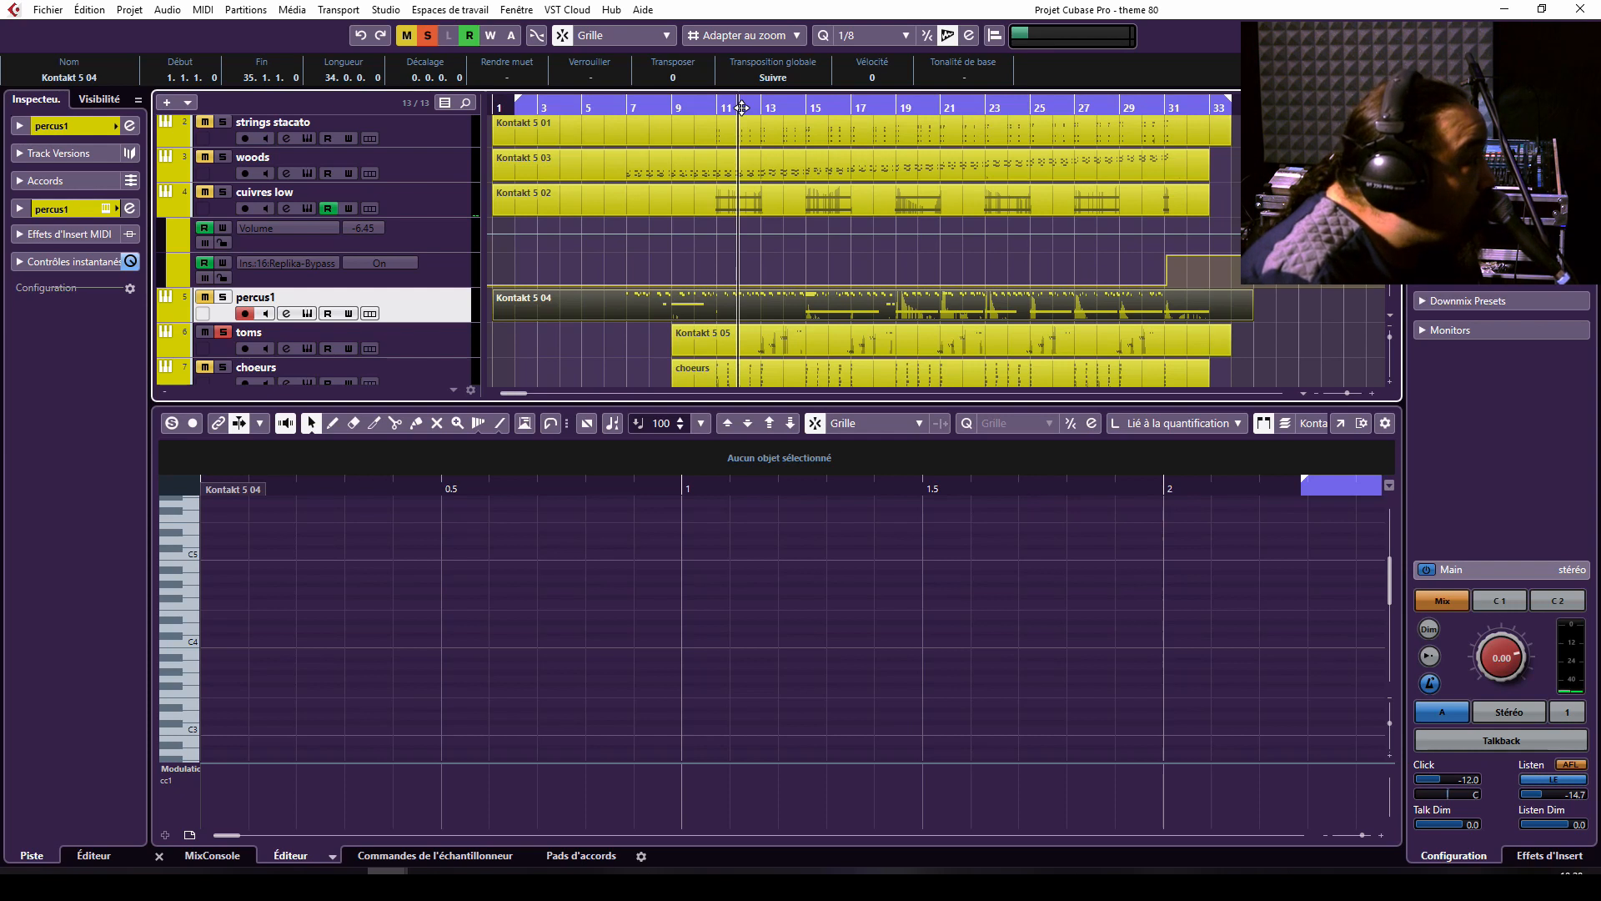
pyautogui.press('space')
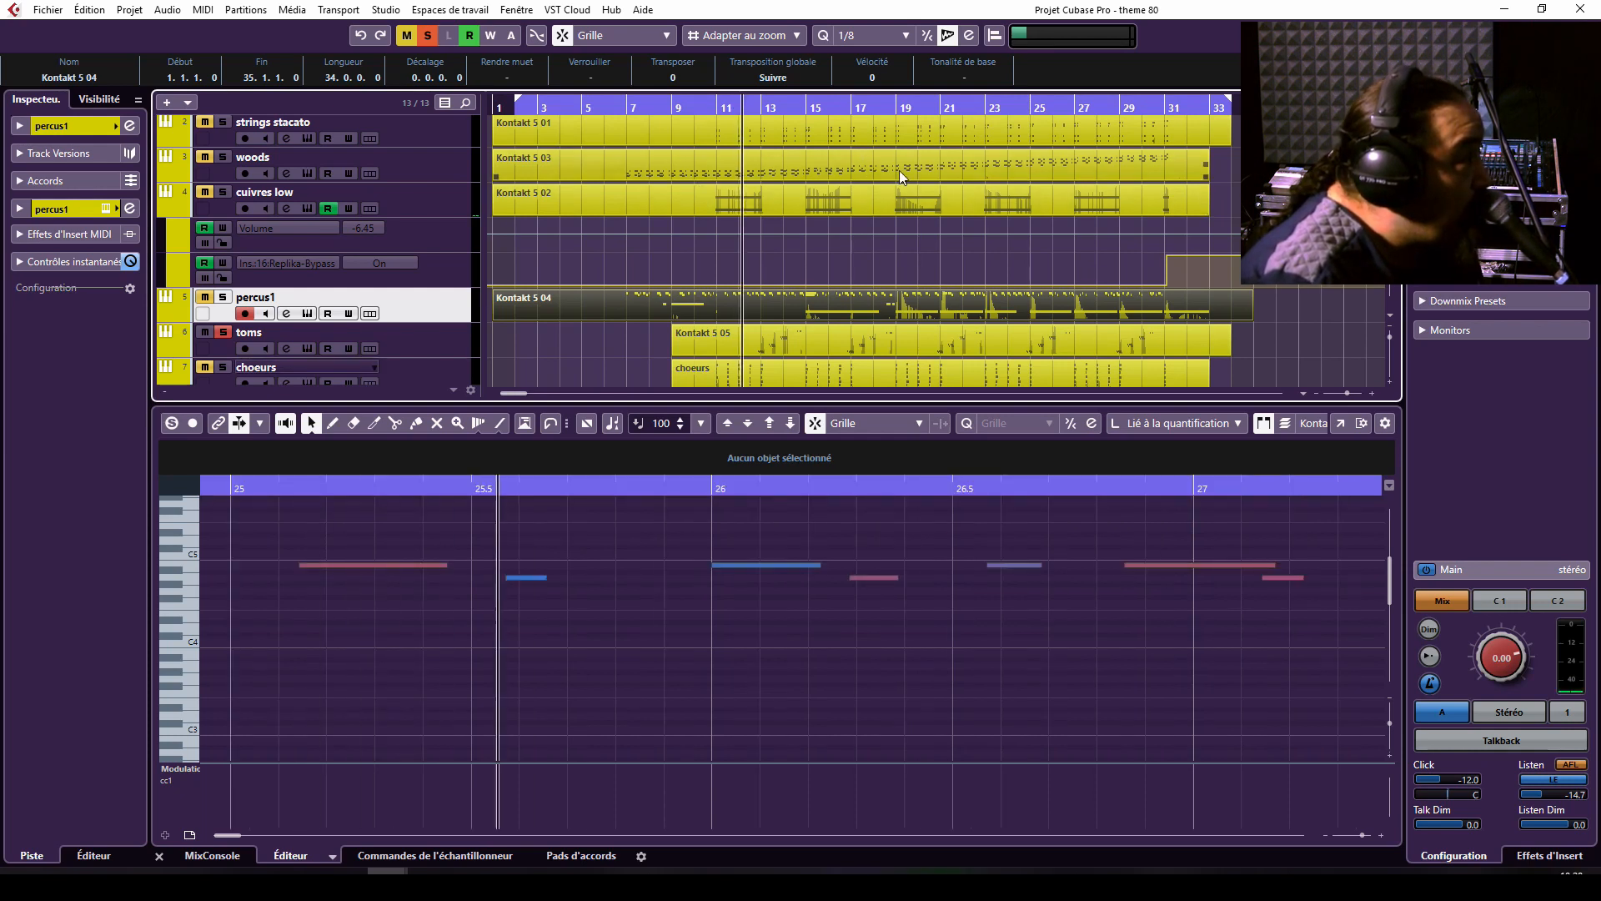
pyautogui.click(750, 335)
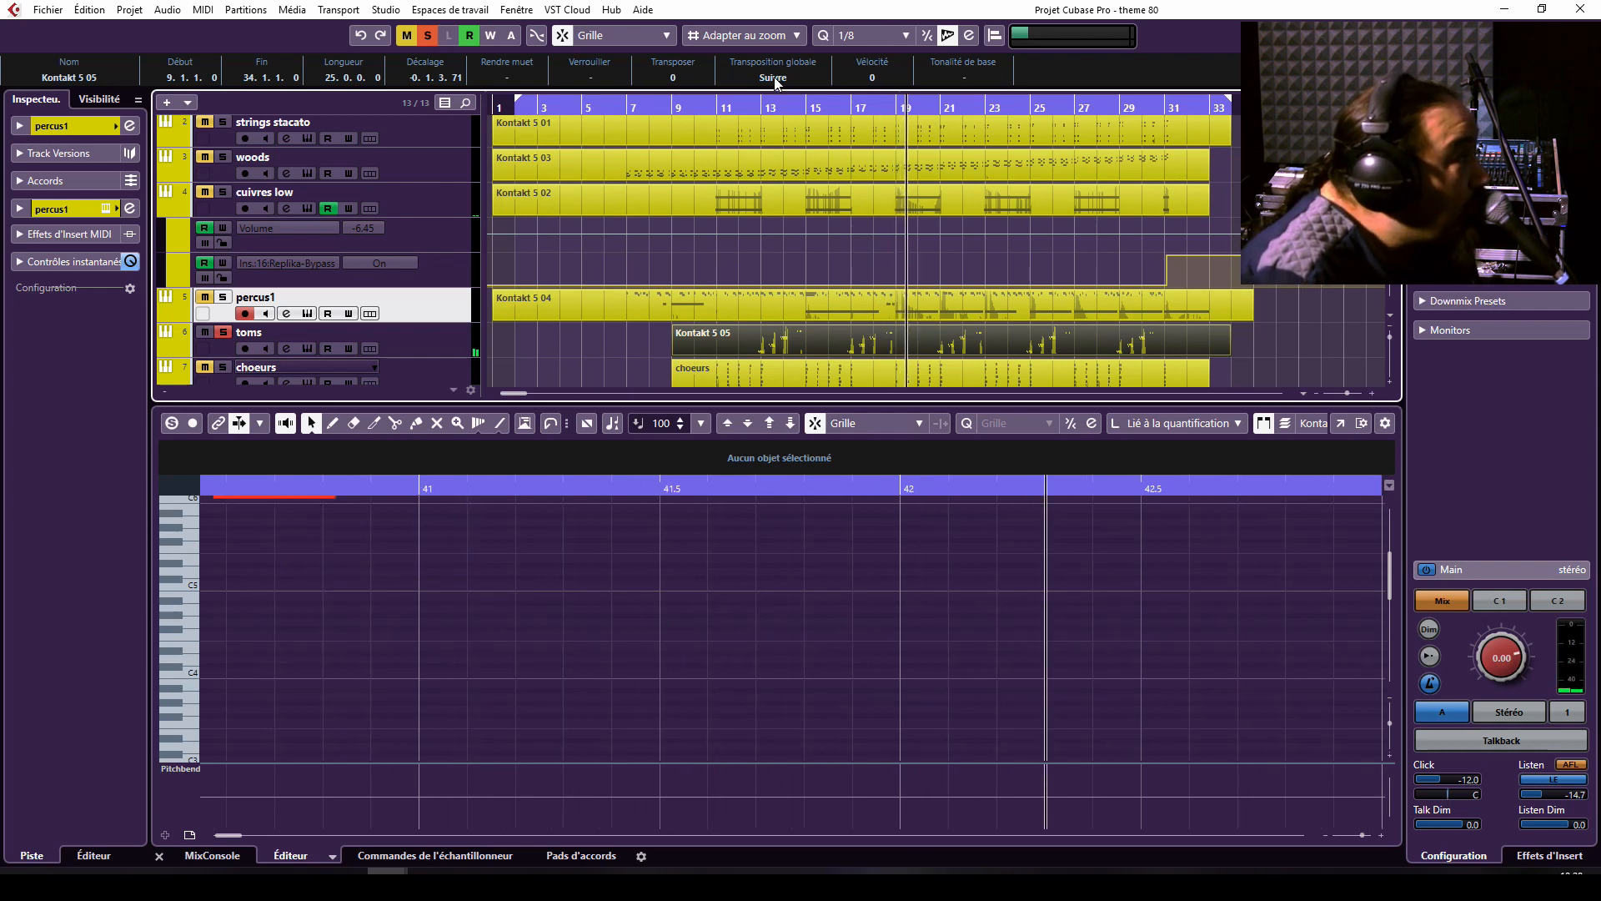
pyautogui.click(779, 102)
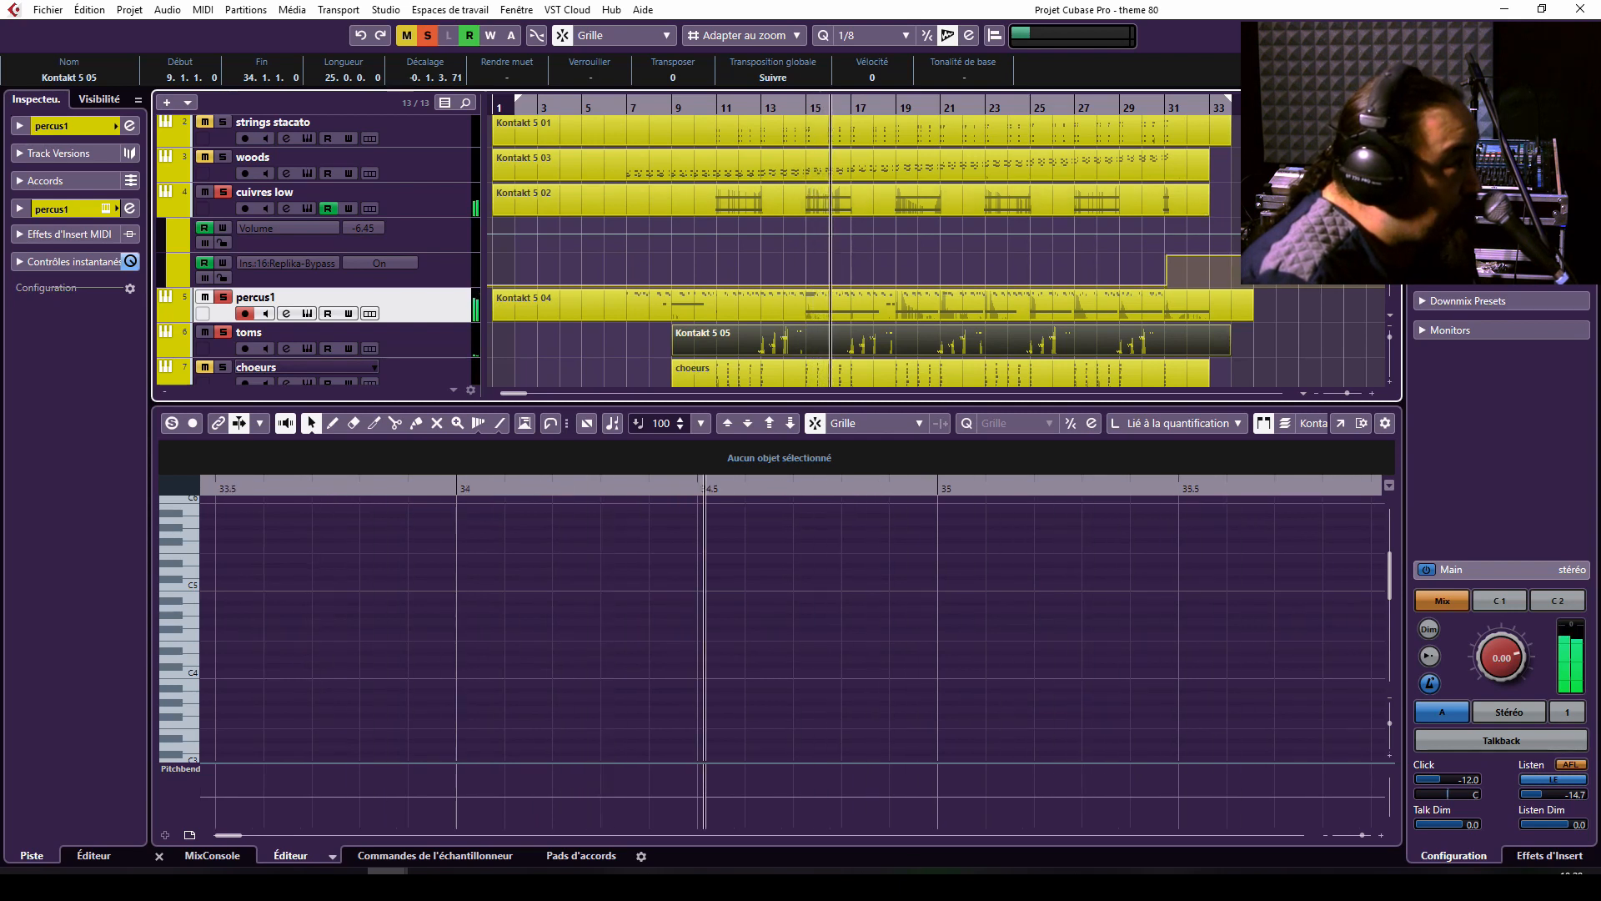
# Examine the toms part's notes at different zoom levels in a separate Key Editor window during playback, and close that window.
pyautogui.doubleClick(1035, 339)
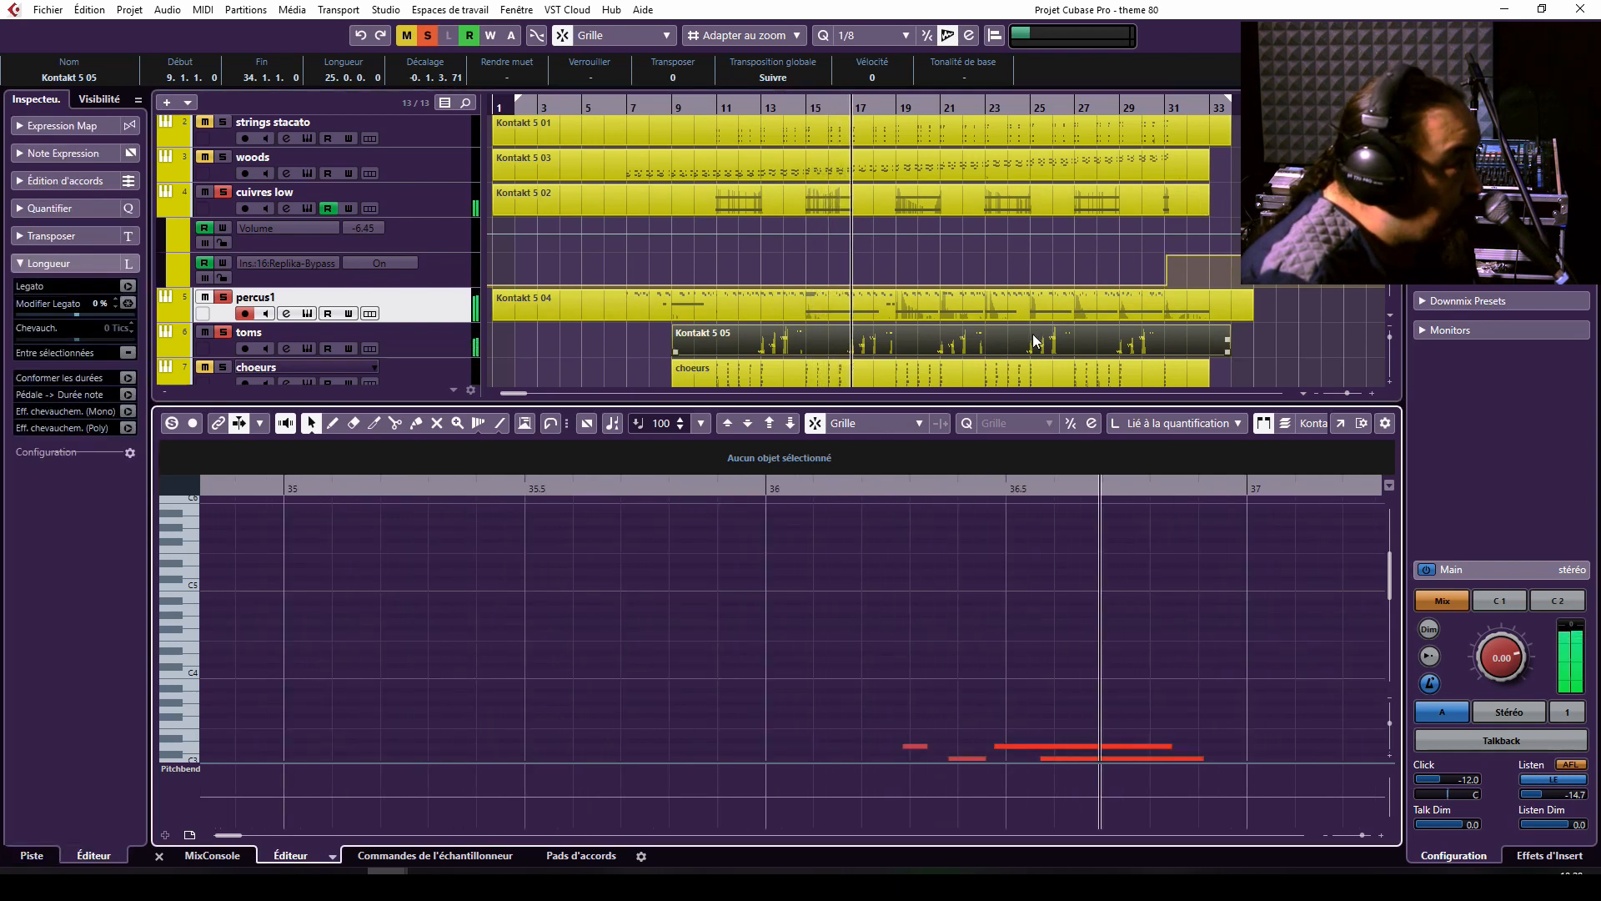
pyautogui.click(1339, 424)
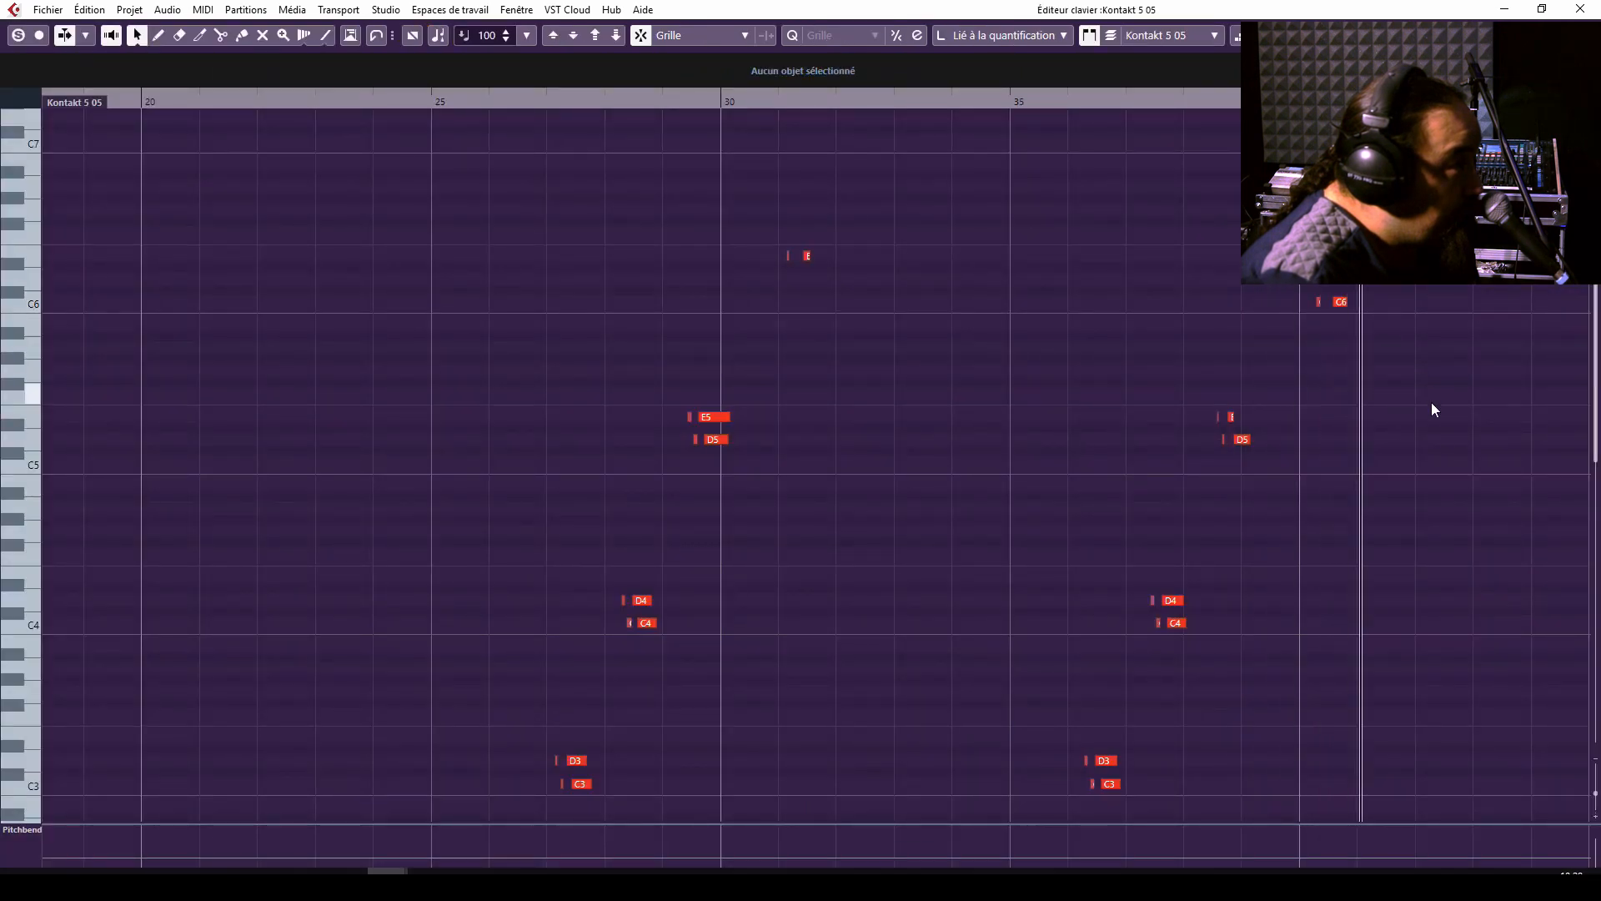
pyautogui.press('g')
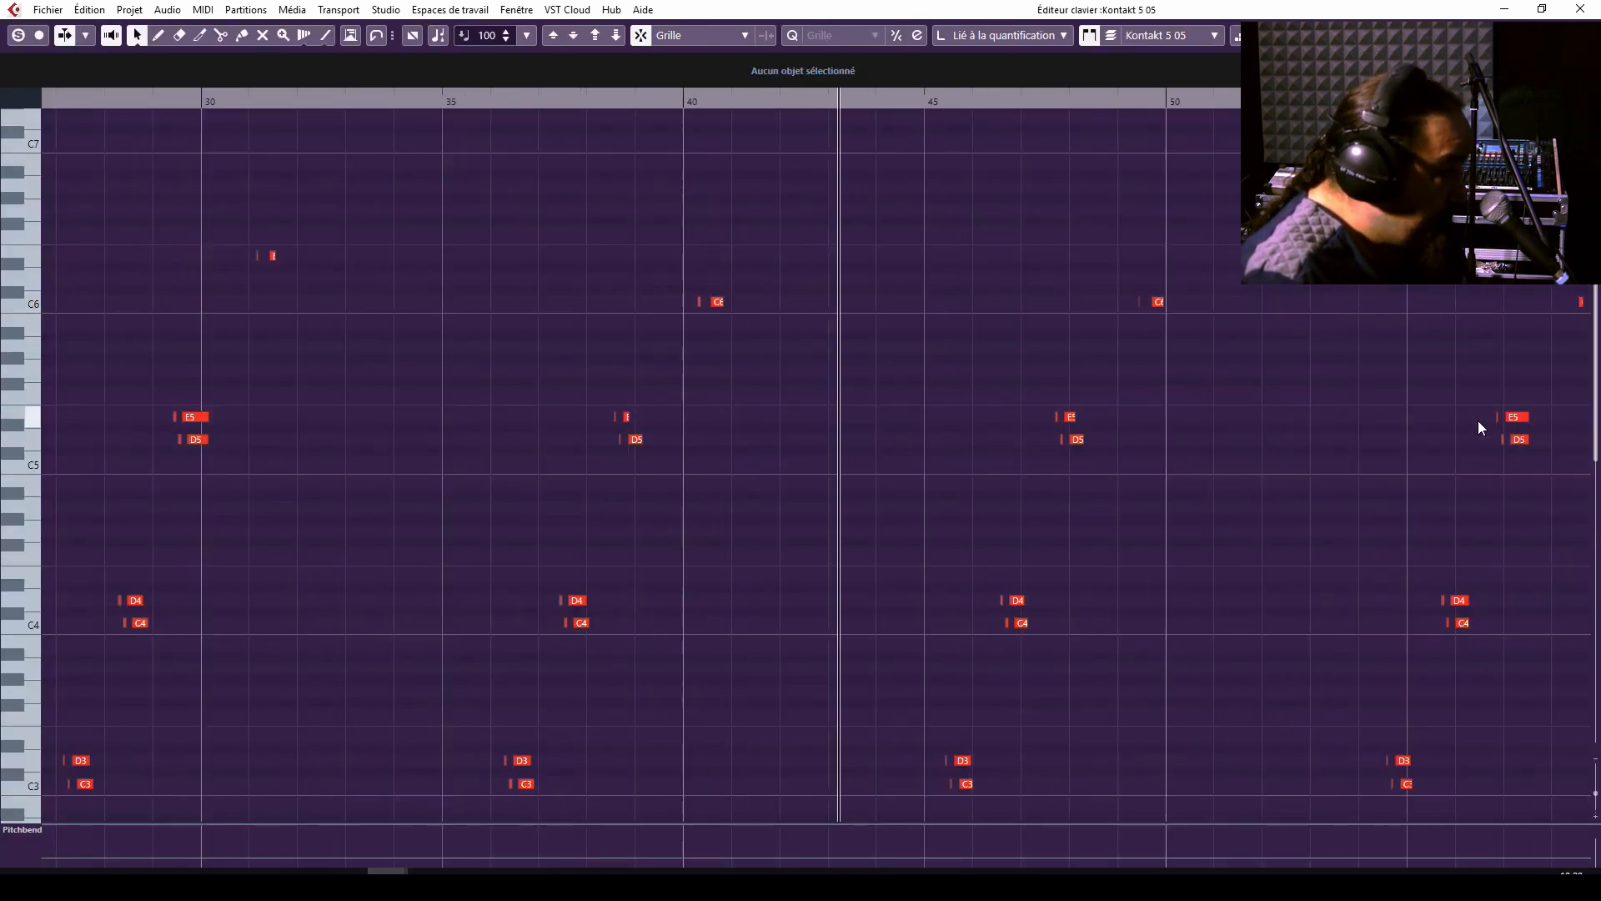
pyautogui.press('h')
pyautogui.press('h')
pyautogui.press('h')
pyautogui.press('h')
pyautogui.press('g')
pyautogui.press('g')
pyautogui.press('g')
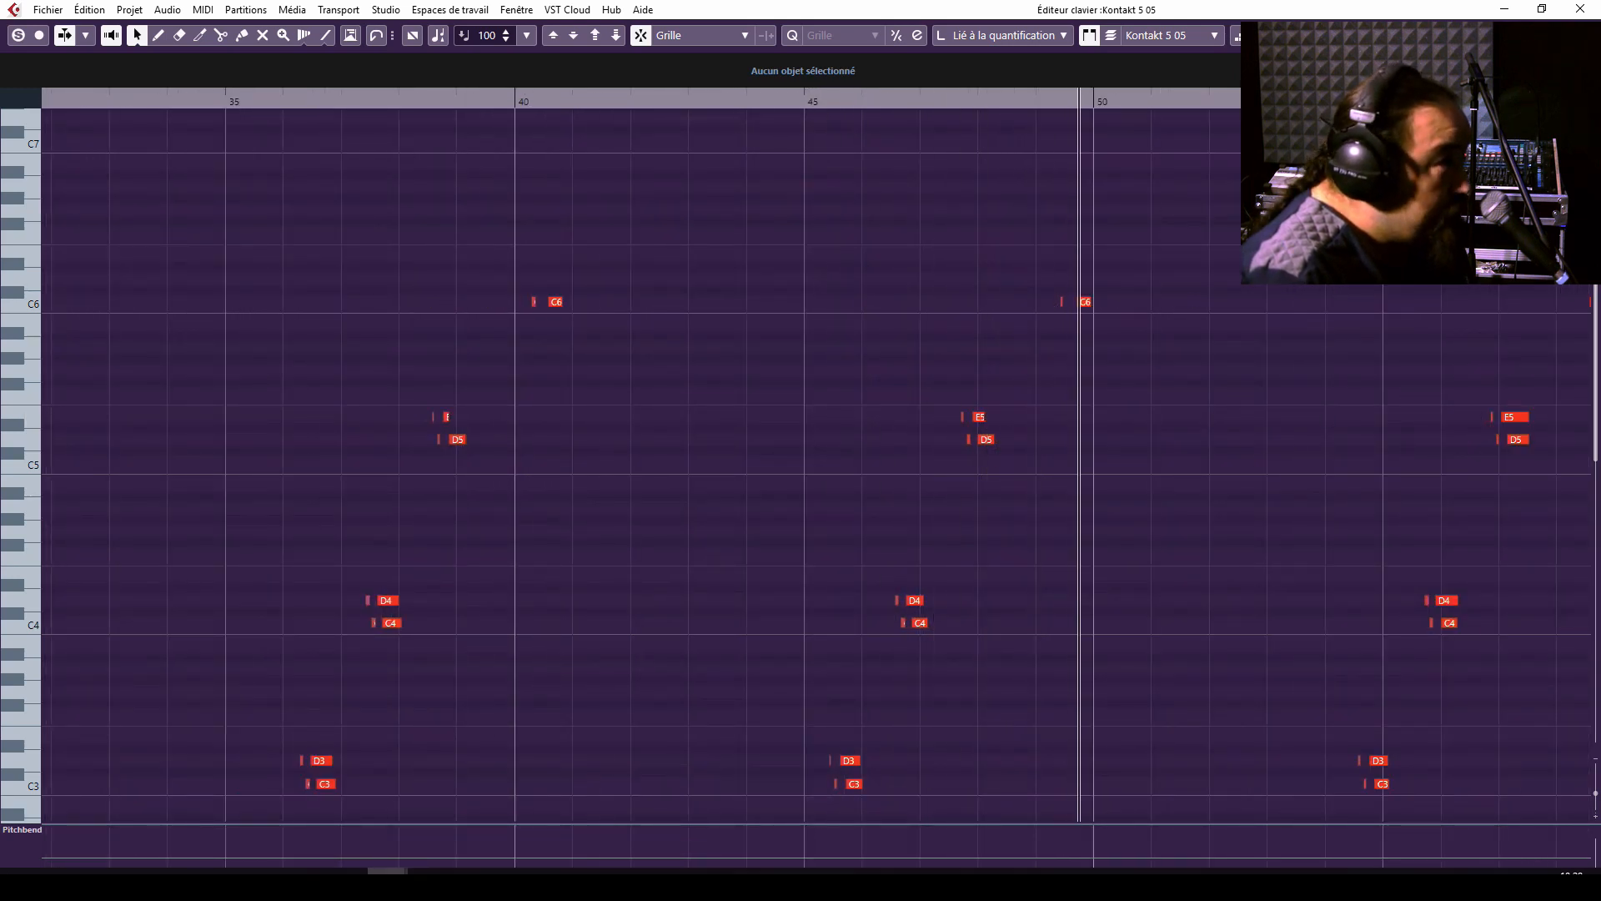
pyautogui.click(1579, 9)
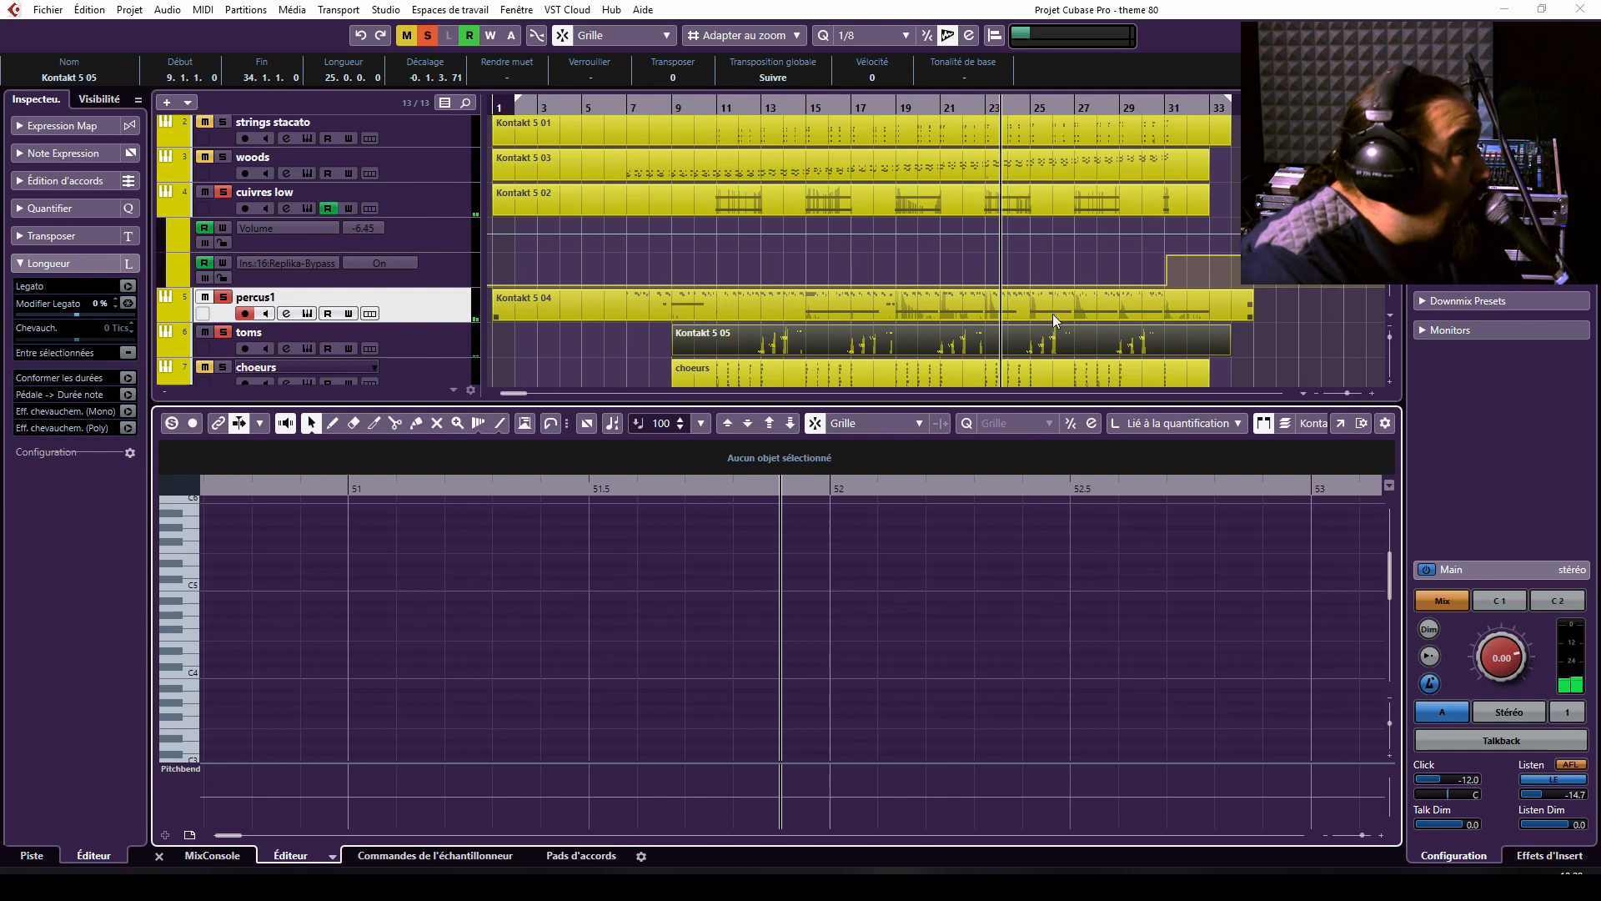
# Solo the choeurs track, play from around bar 9, and bring cuivres low and percus1 into the solo with it.
pyautogui.click(230, 300)
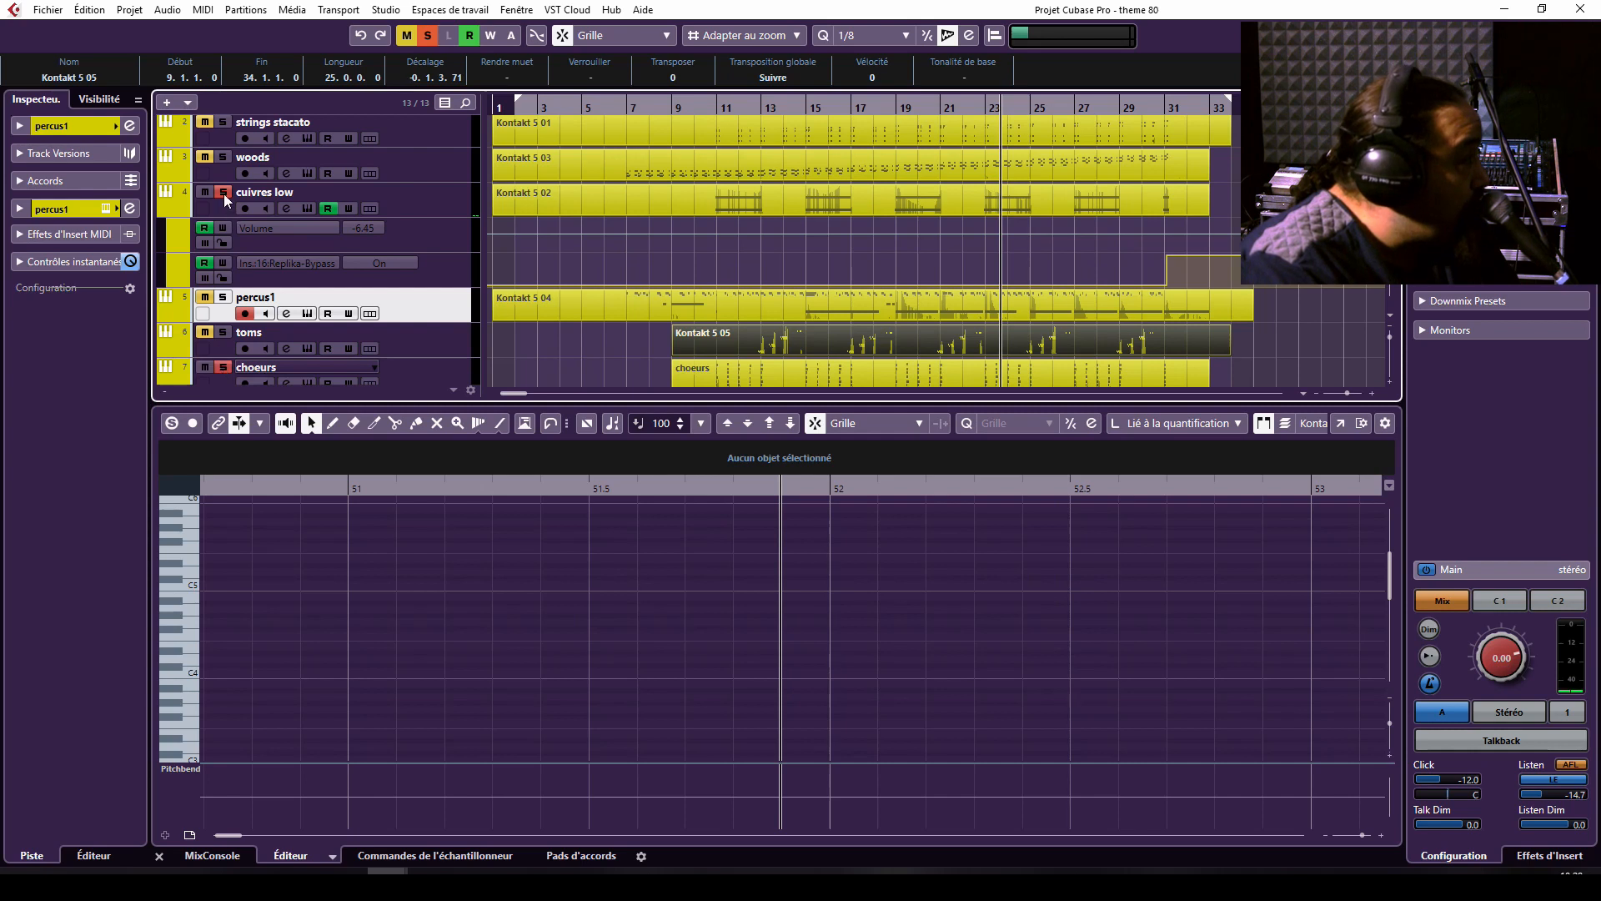
pyautogui.click(673, 106)
pyautogui.press('space')
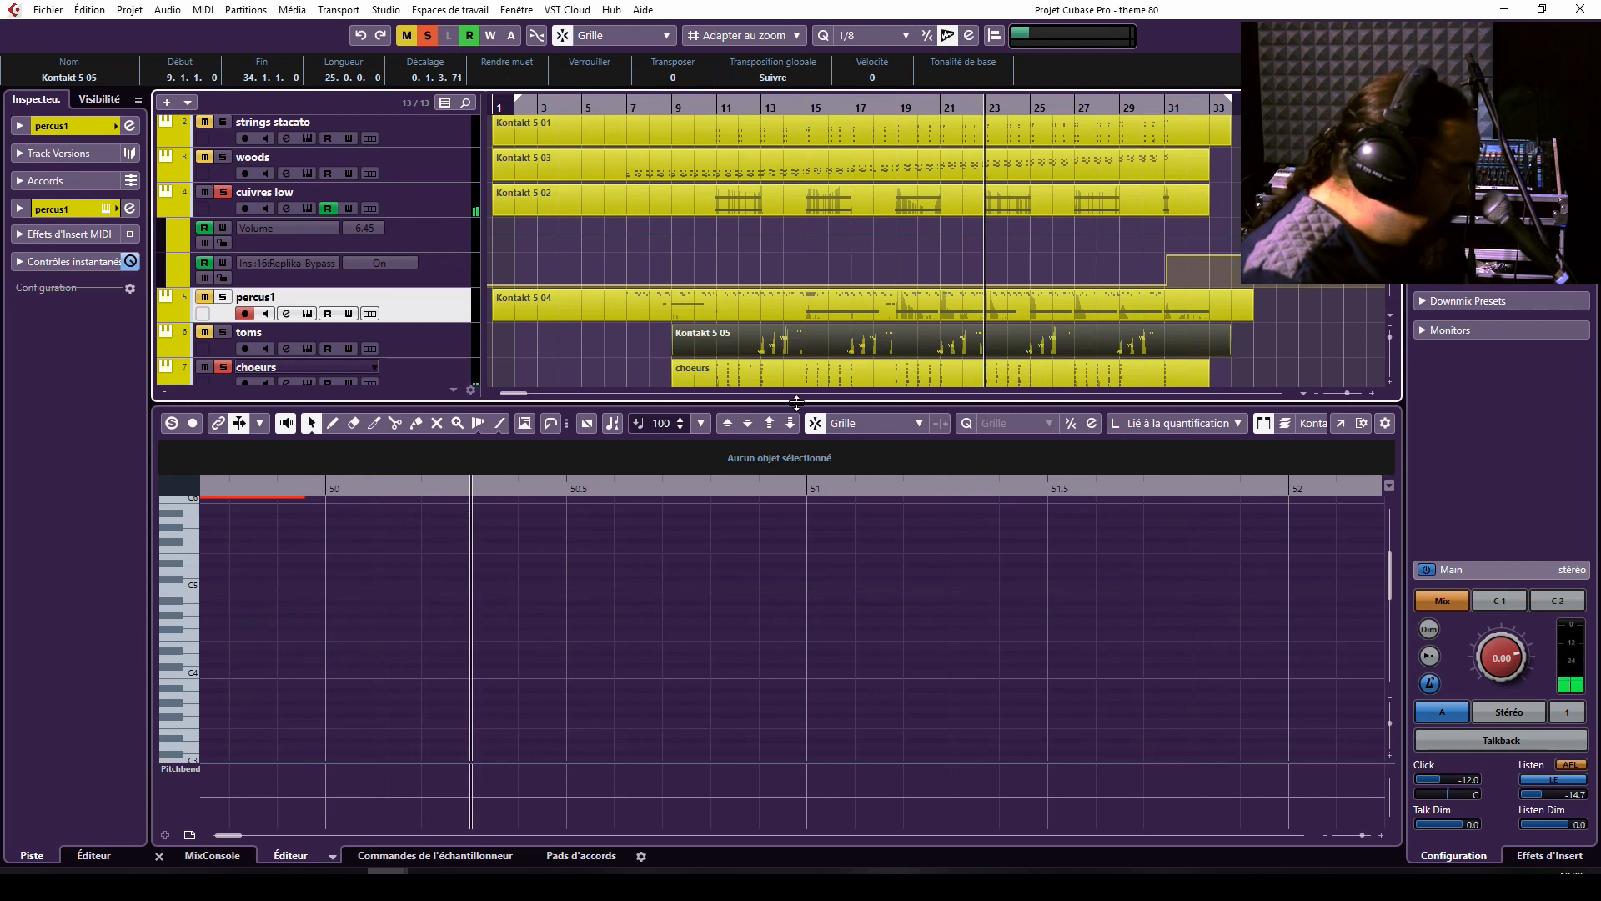
pyautogui.press('s')
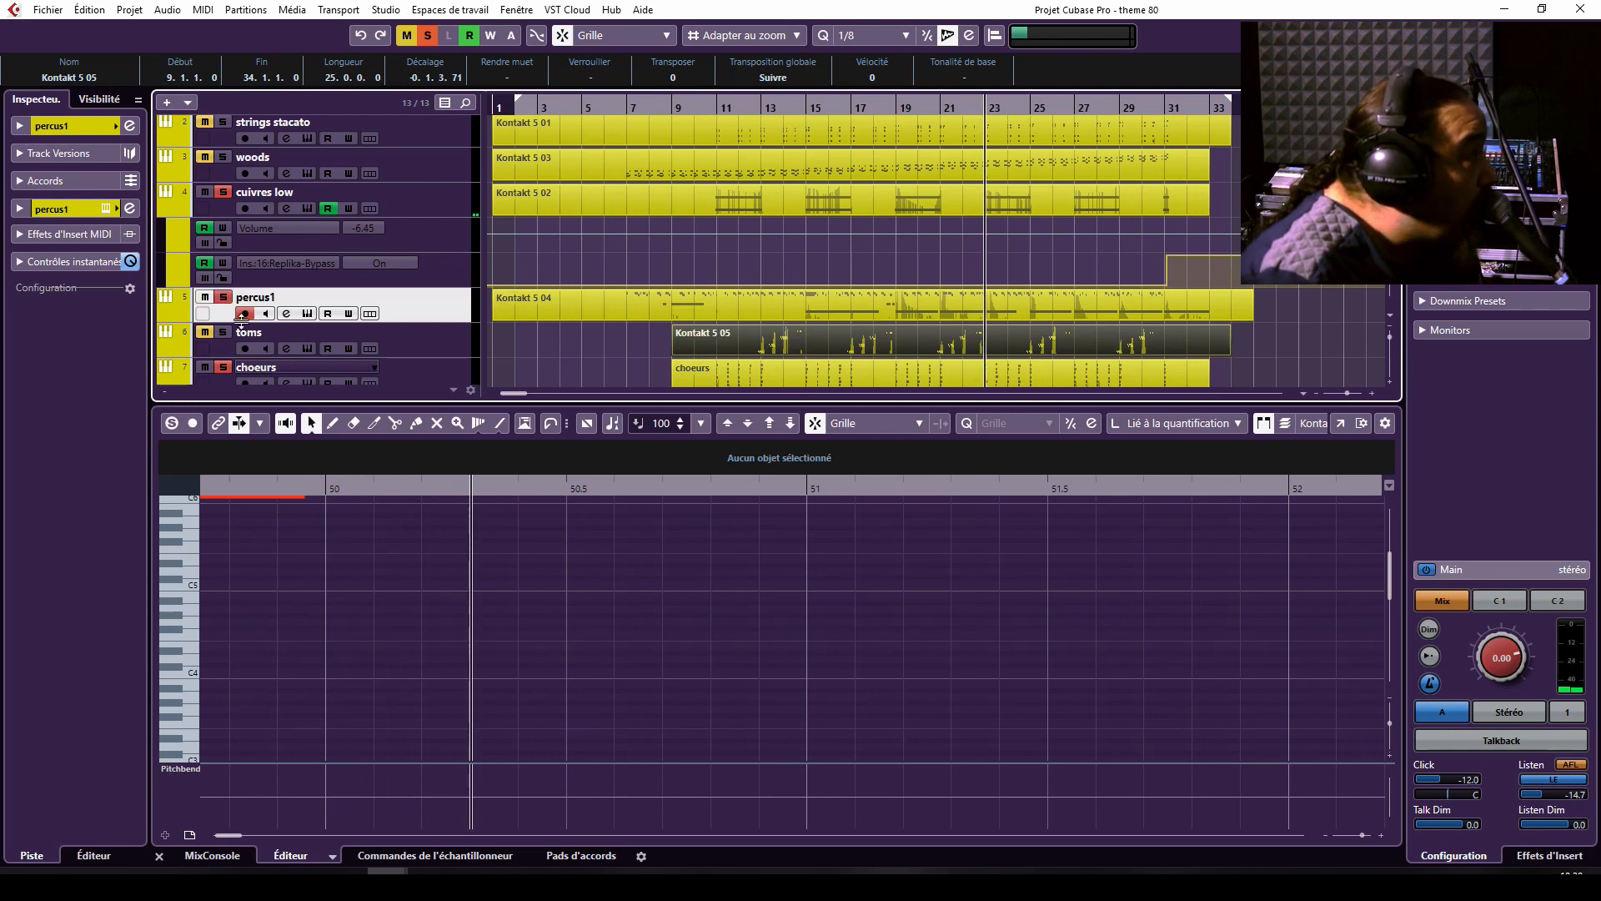
# Deactivate all solos and select the strings bass track.
pyautogui.click(427, 36)
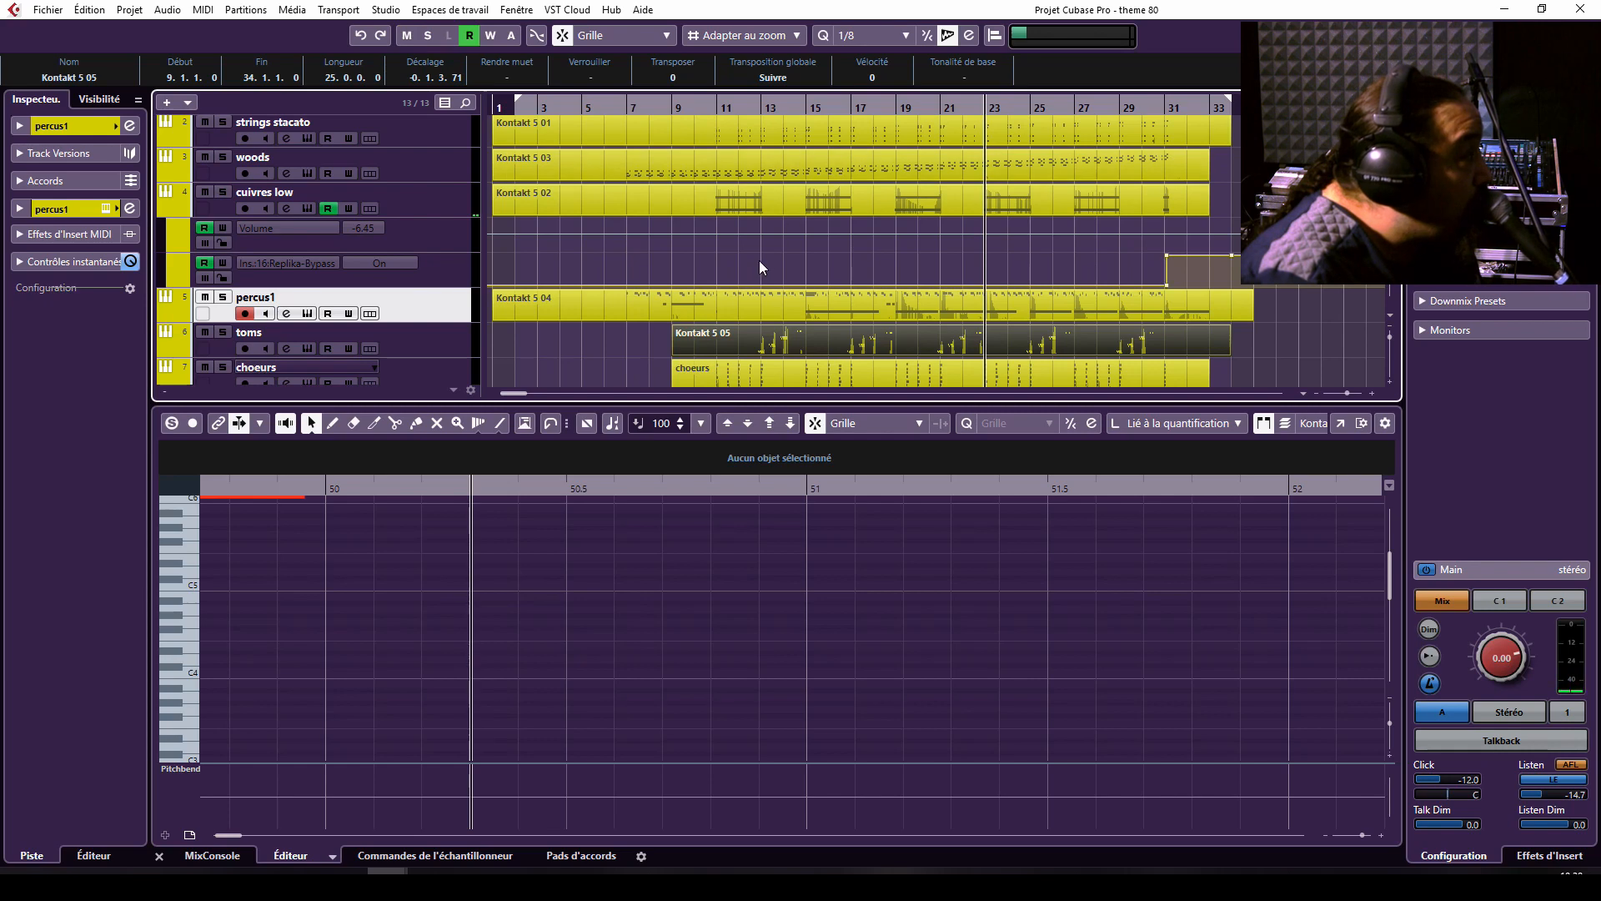
pyautogui.scroll(-3, 759, 265)
pyautogui.scroll(4, 759, 265)
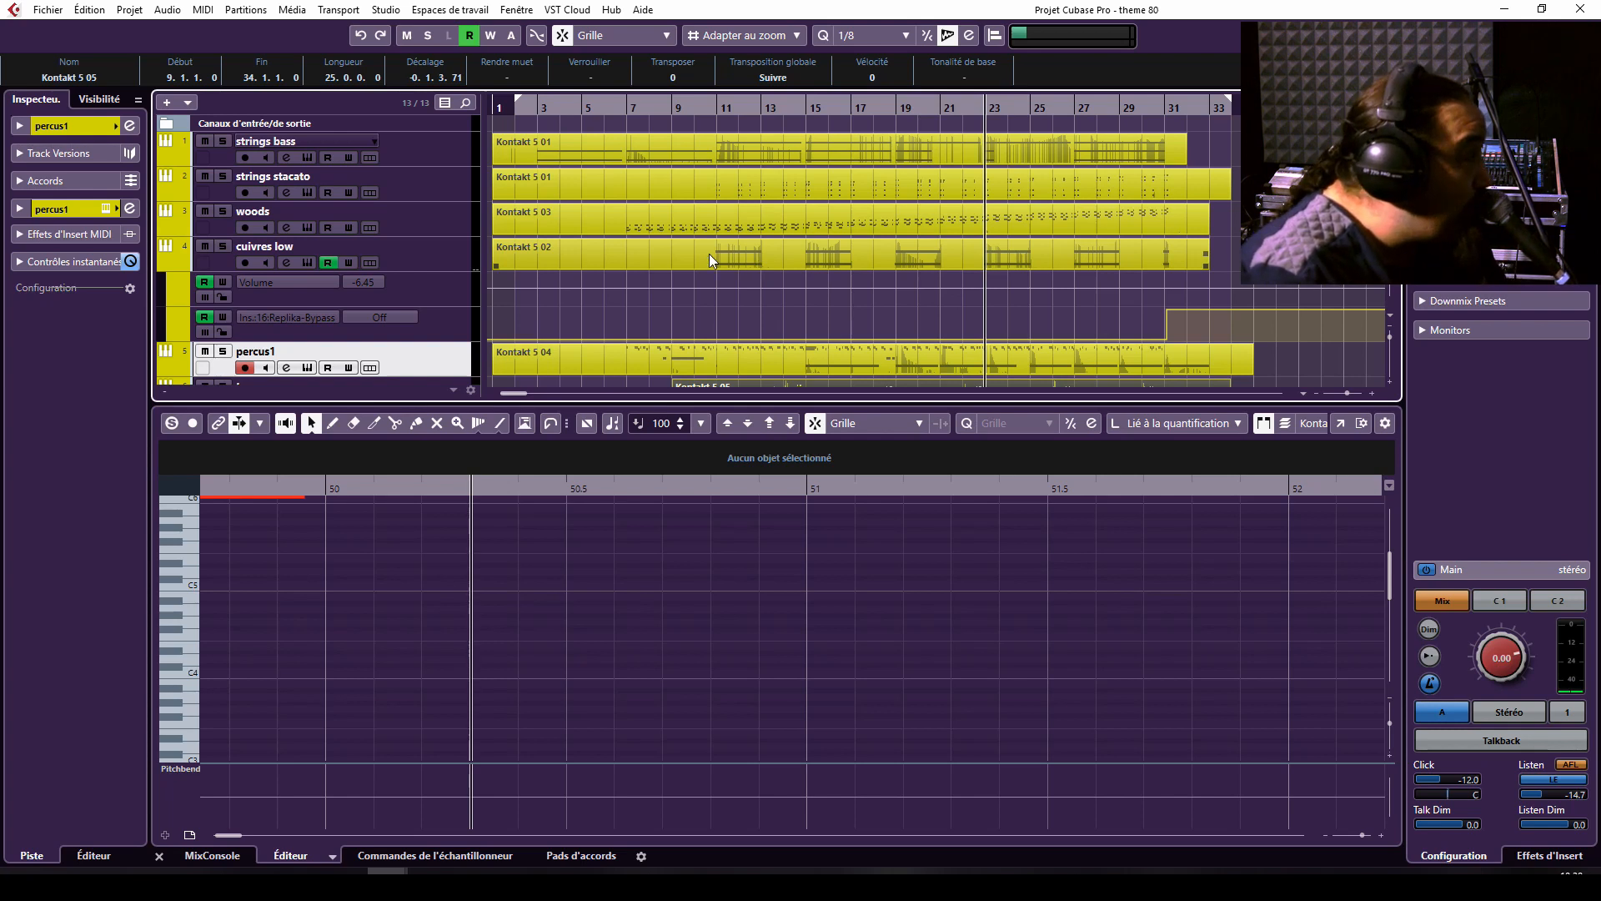
pyautogui.click(427, 160)
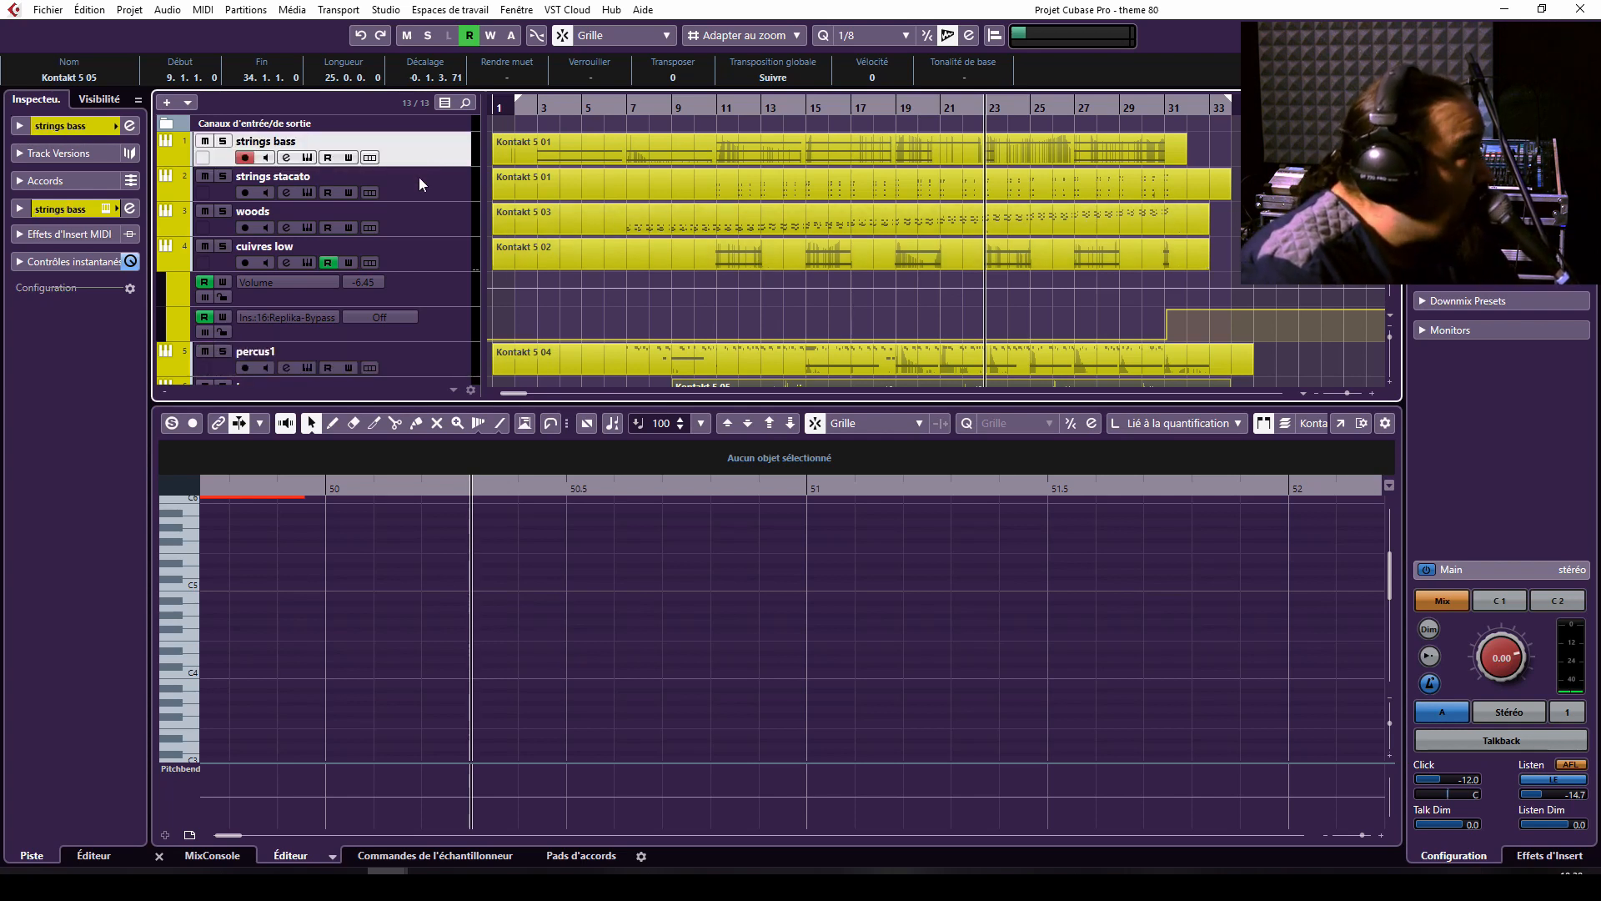
pyautogui.click(418, 176)
pyautogui.click(414, 158)
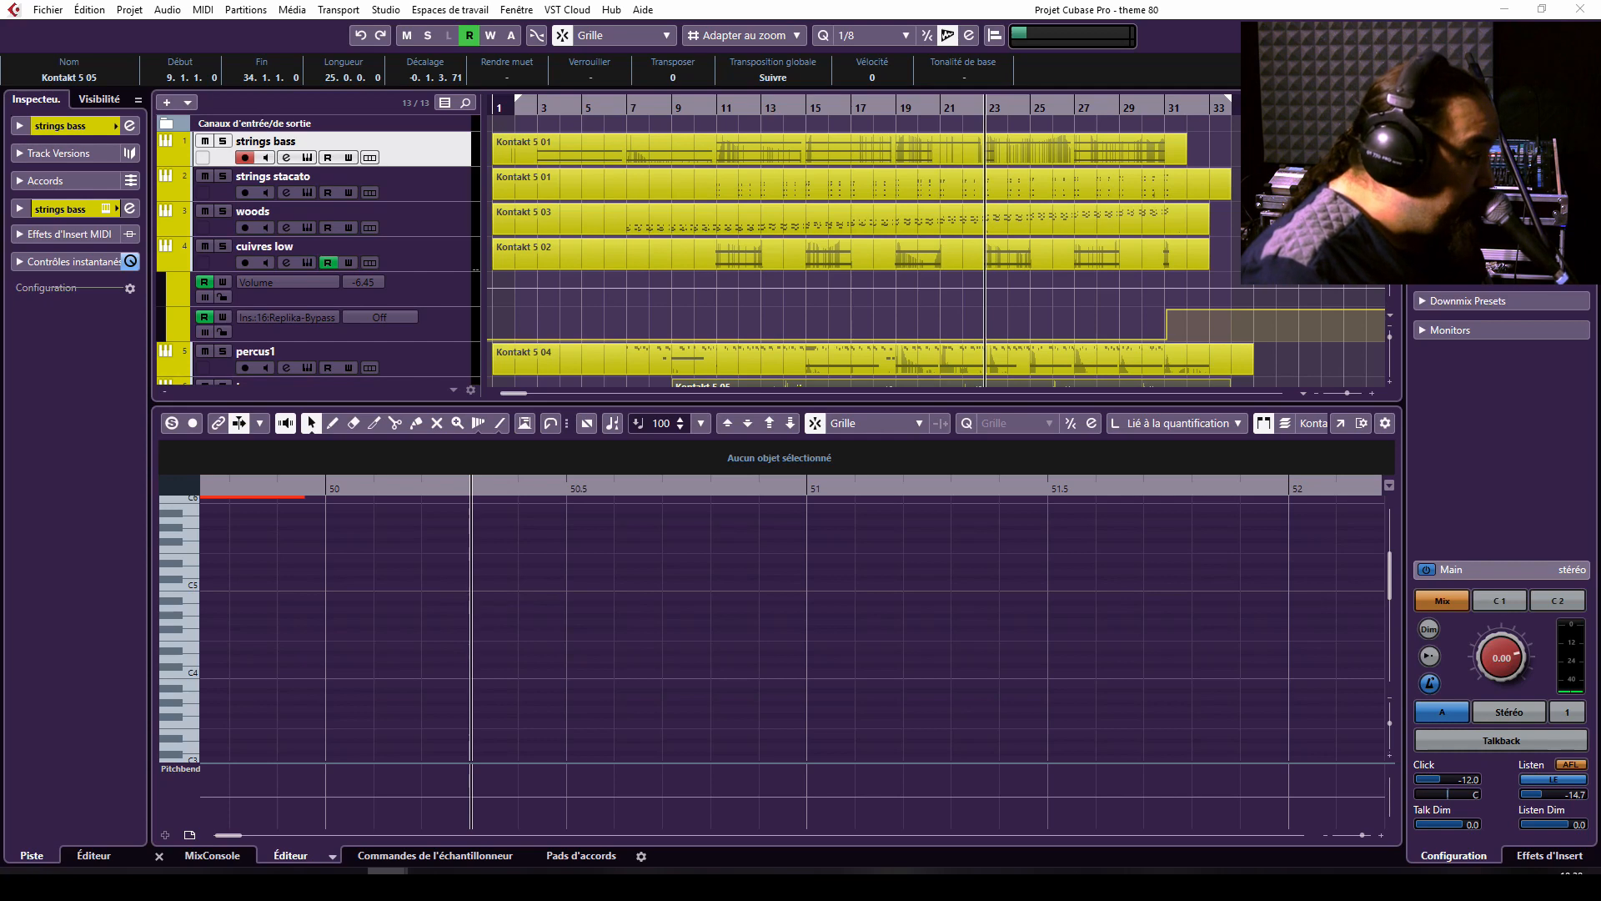
# Examine the channel faders and inserts in the maximized MixConsole window, and close that window.
pyautogui.moveTo(821, 871); pyautogui.dragTo(1212, 41)
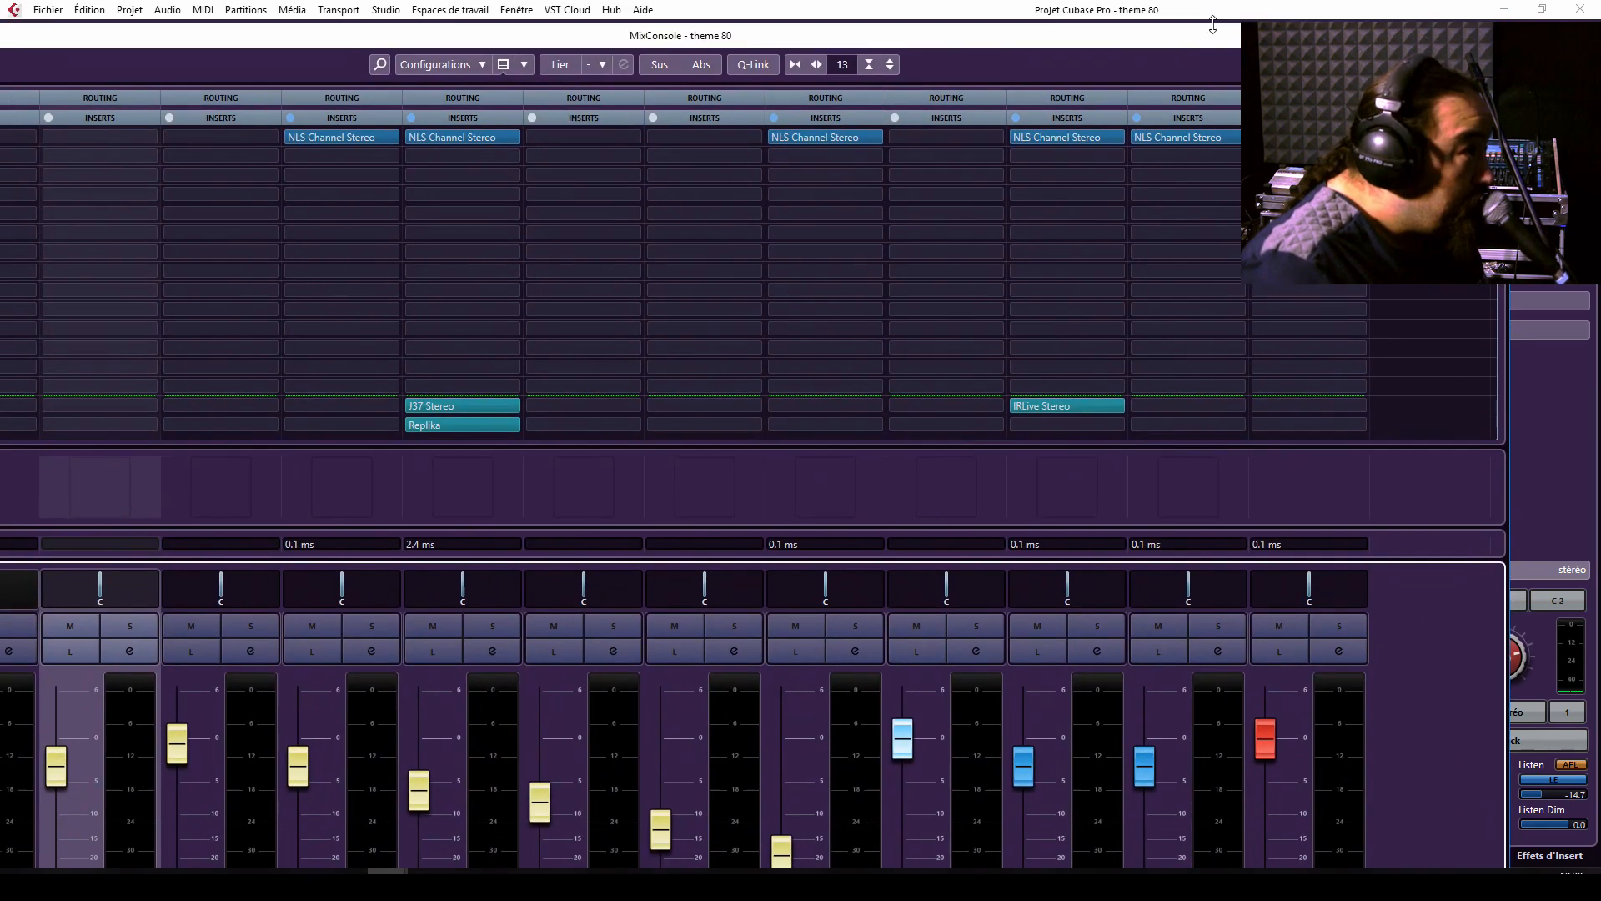
pyautogui.click(1449, 35)
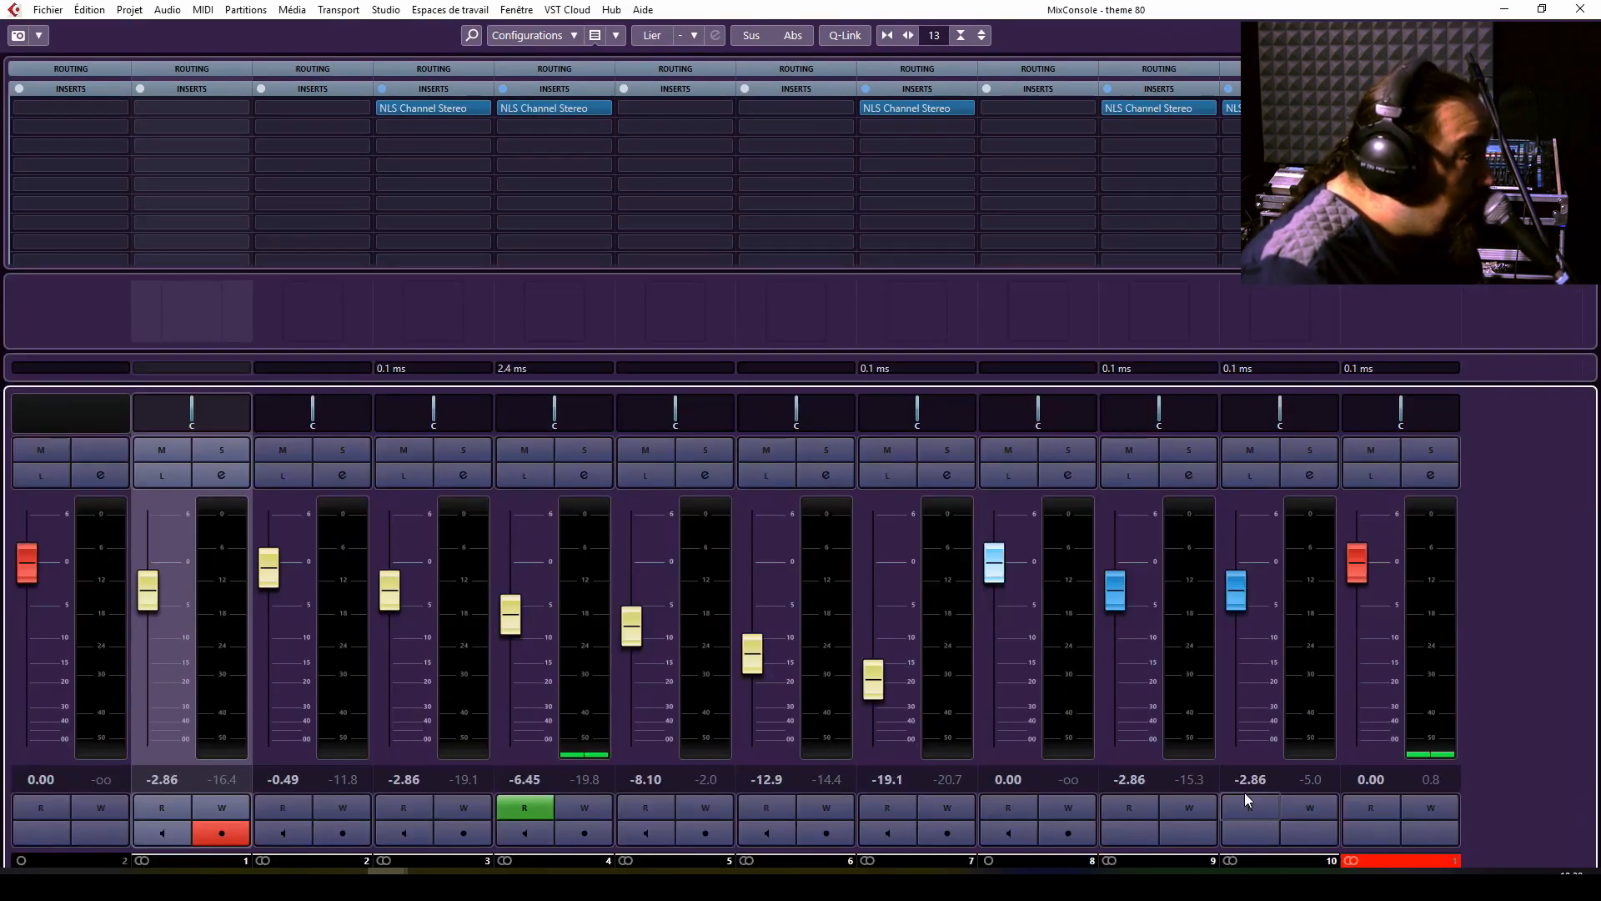
pyautogui.rightClick(1069, 465)
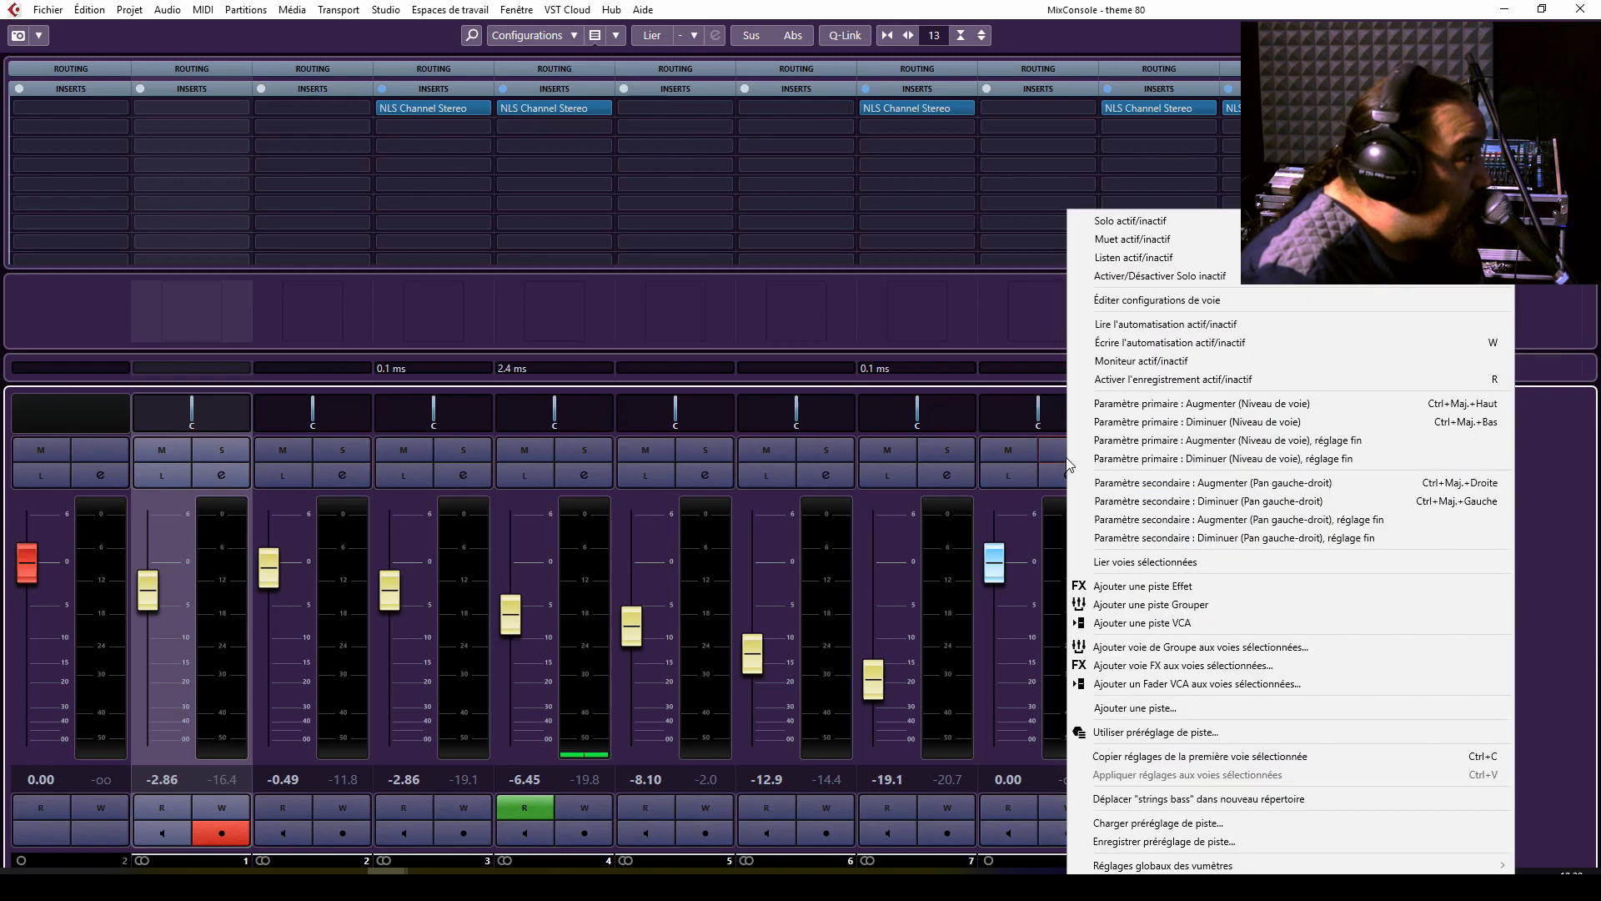
pyautogui.click(1047, 448)
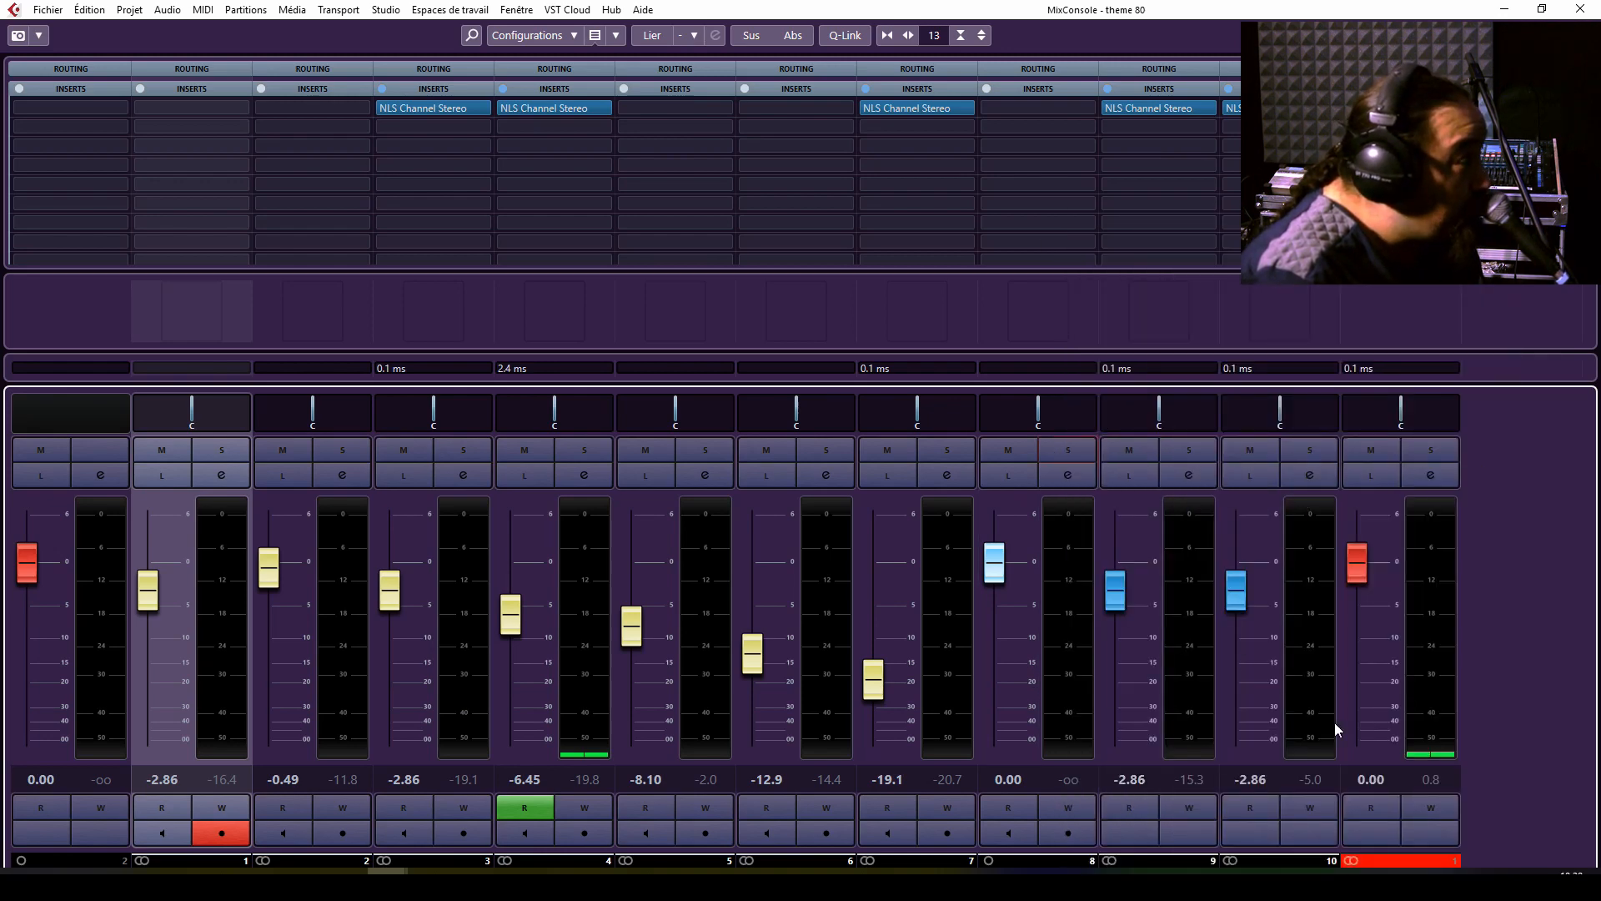
pyautogui.click(1565, 12)
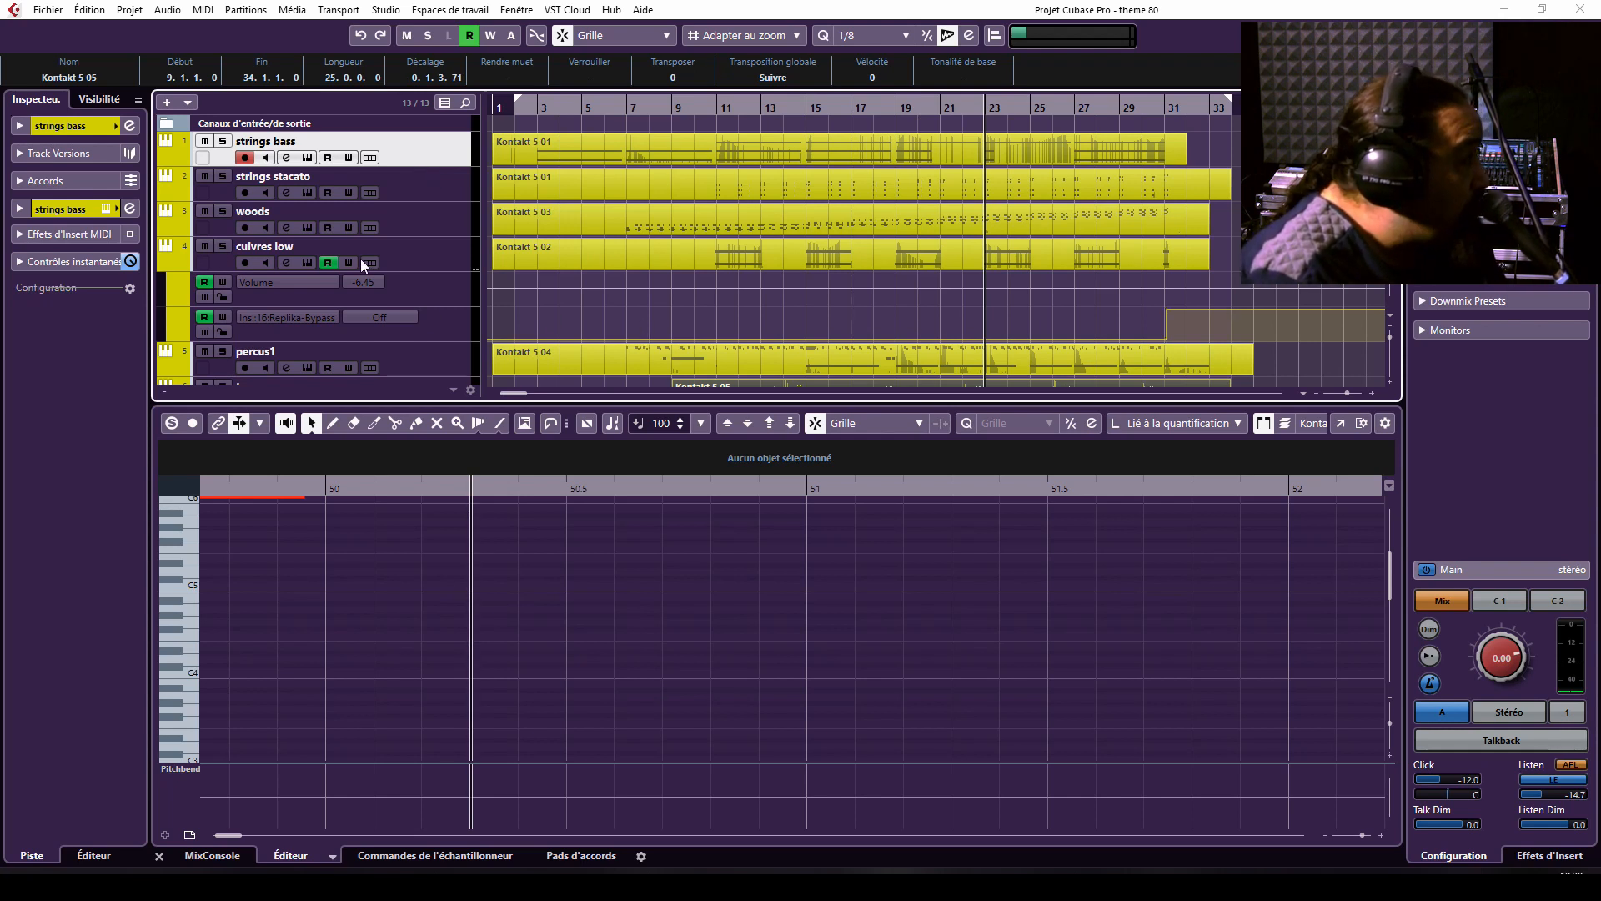
# Solo the cuivres low track, play it from around bar 23 and from around bar 30, and switch its solo off.
pyautogui.click(223, 245)
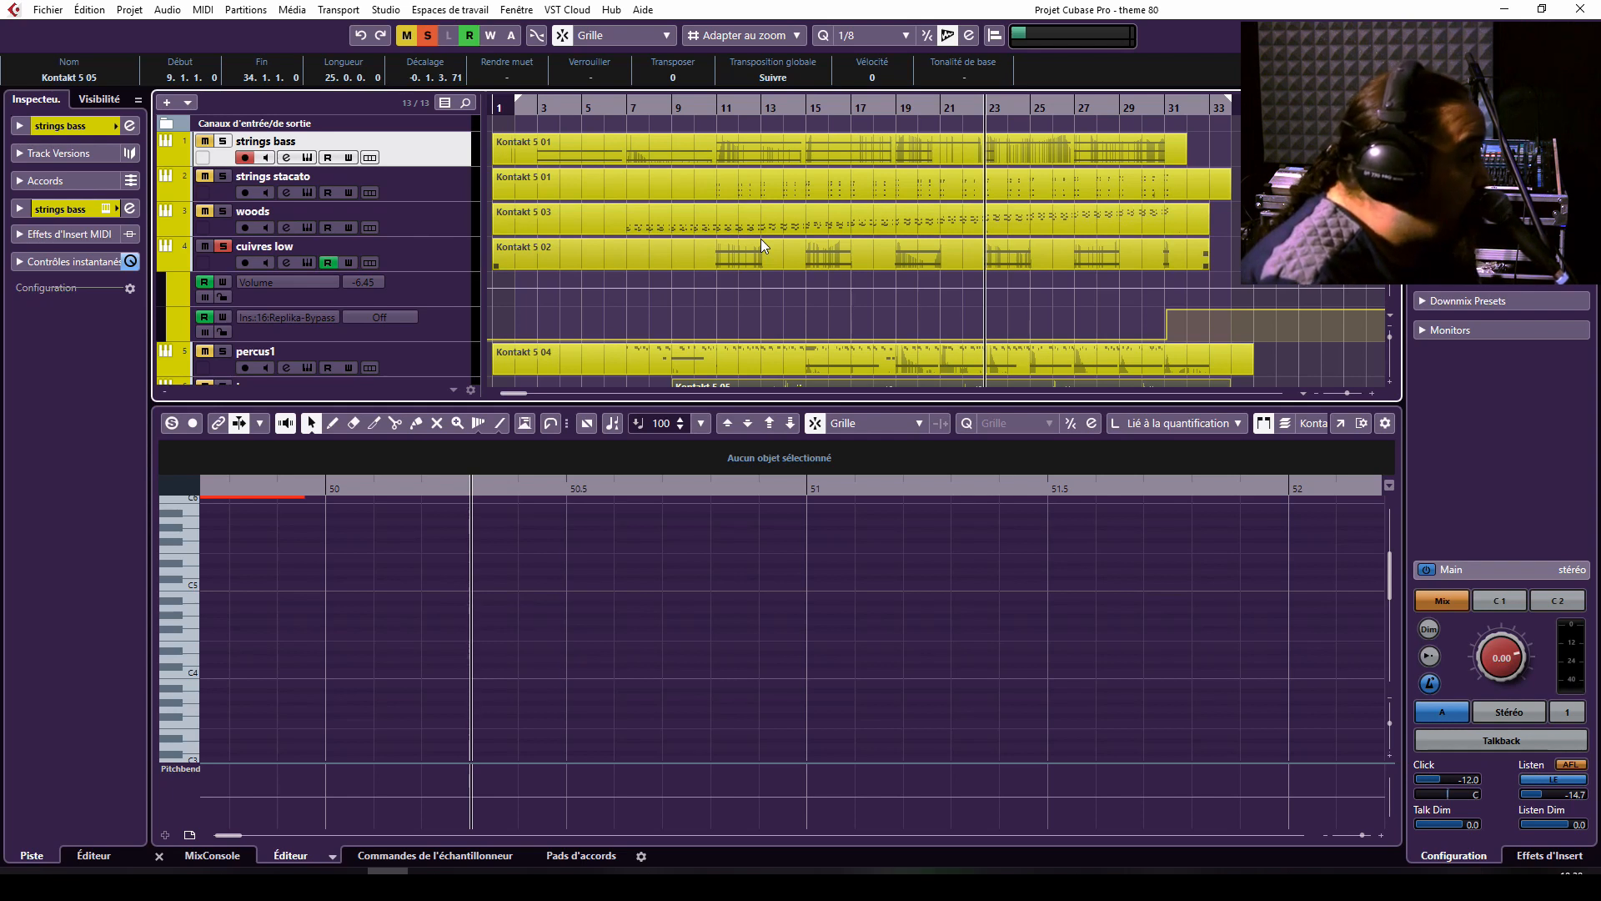
pyautogui.press('space')
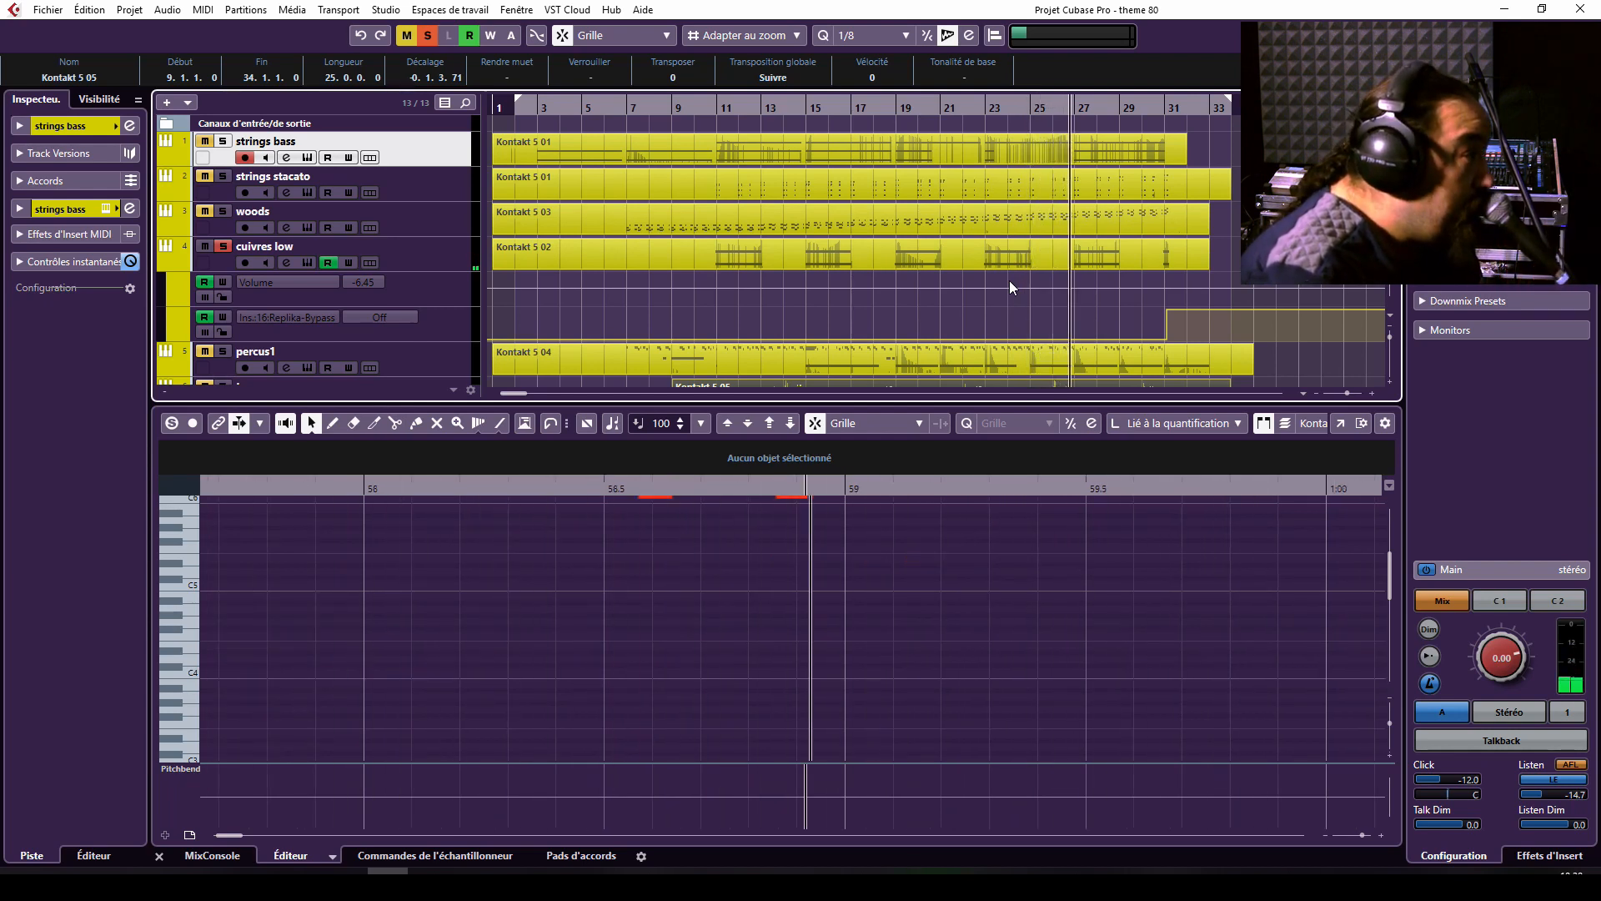
pyautogui.click(1150, 111)
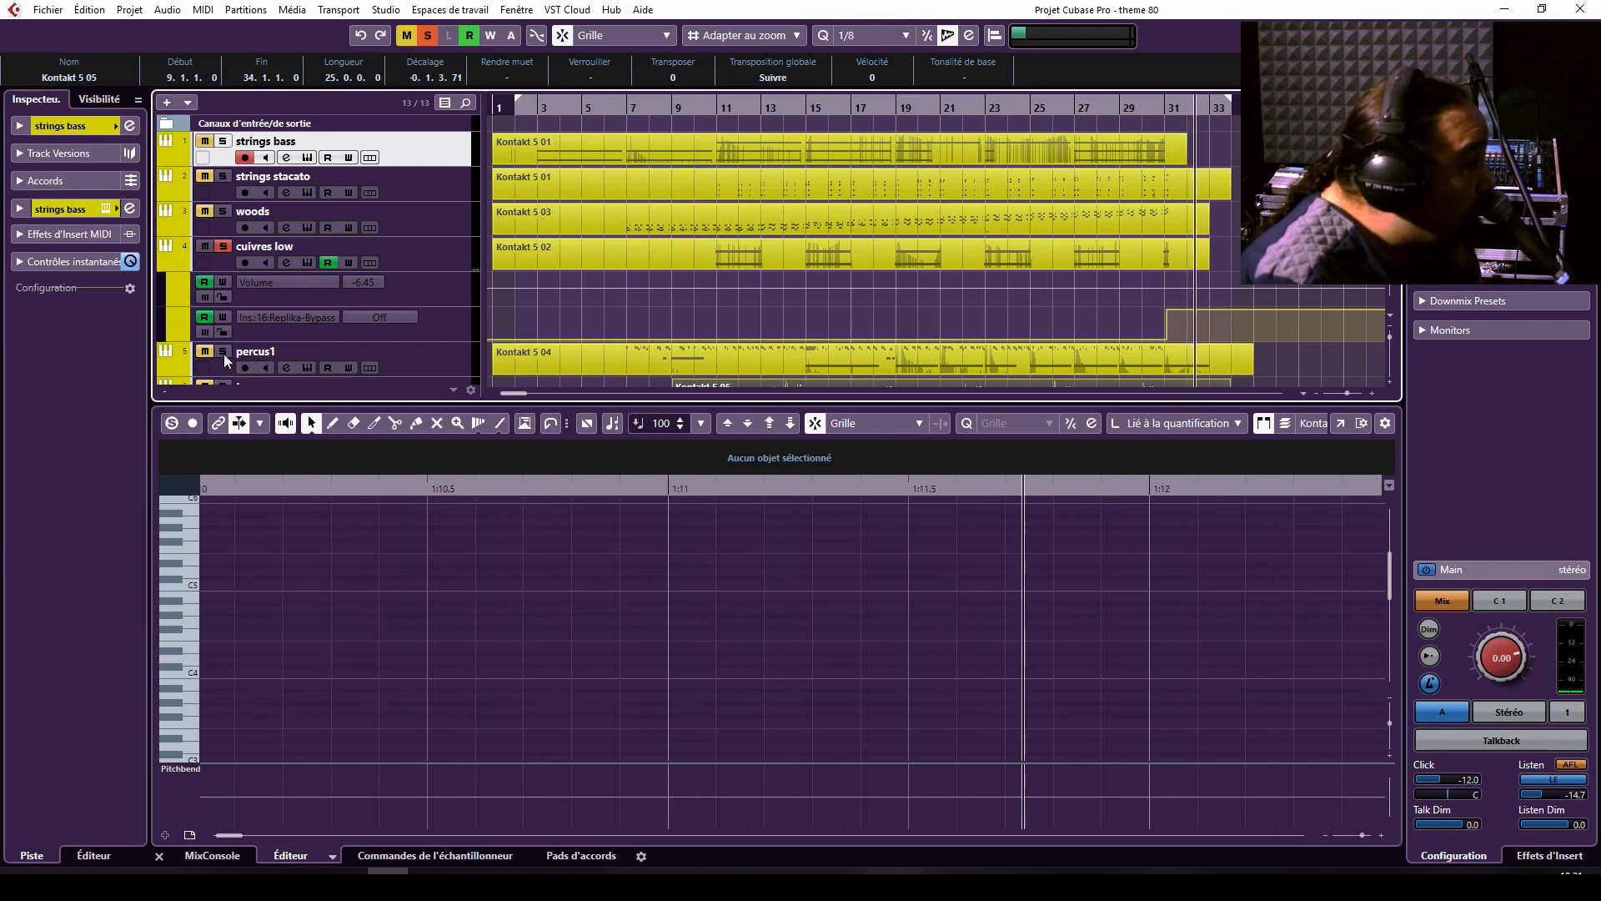
pyautogui.click(223, 246)
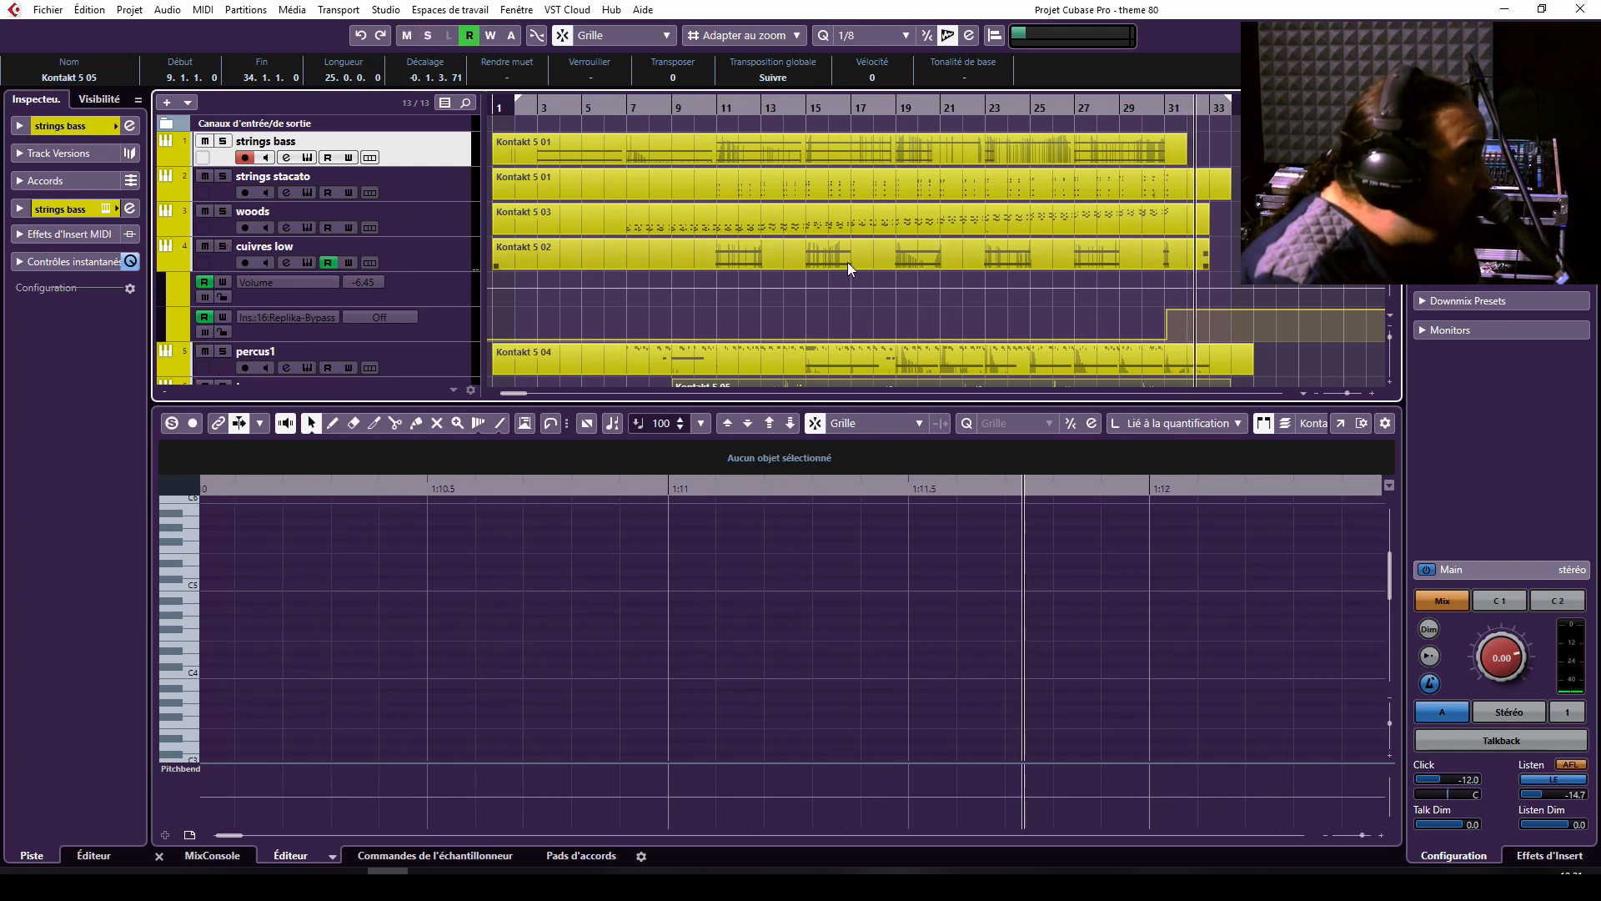
# Reopen the MixConsole and show the NLS Channel Stereo insert of the cordes group channel.
pyautogui.scroll(-4, 847, 262)
pyautogui.scroll(4, 847, 262)
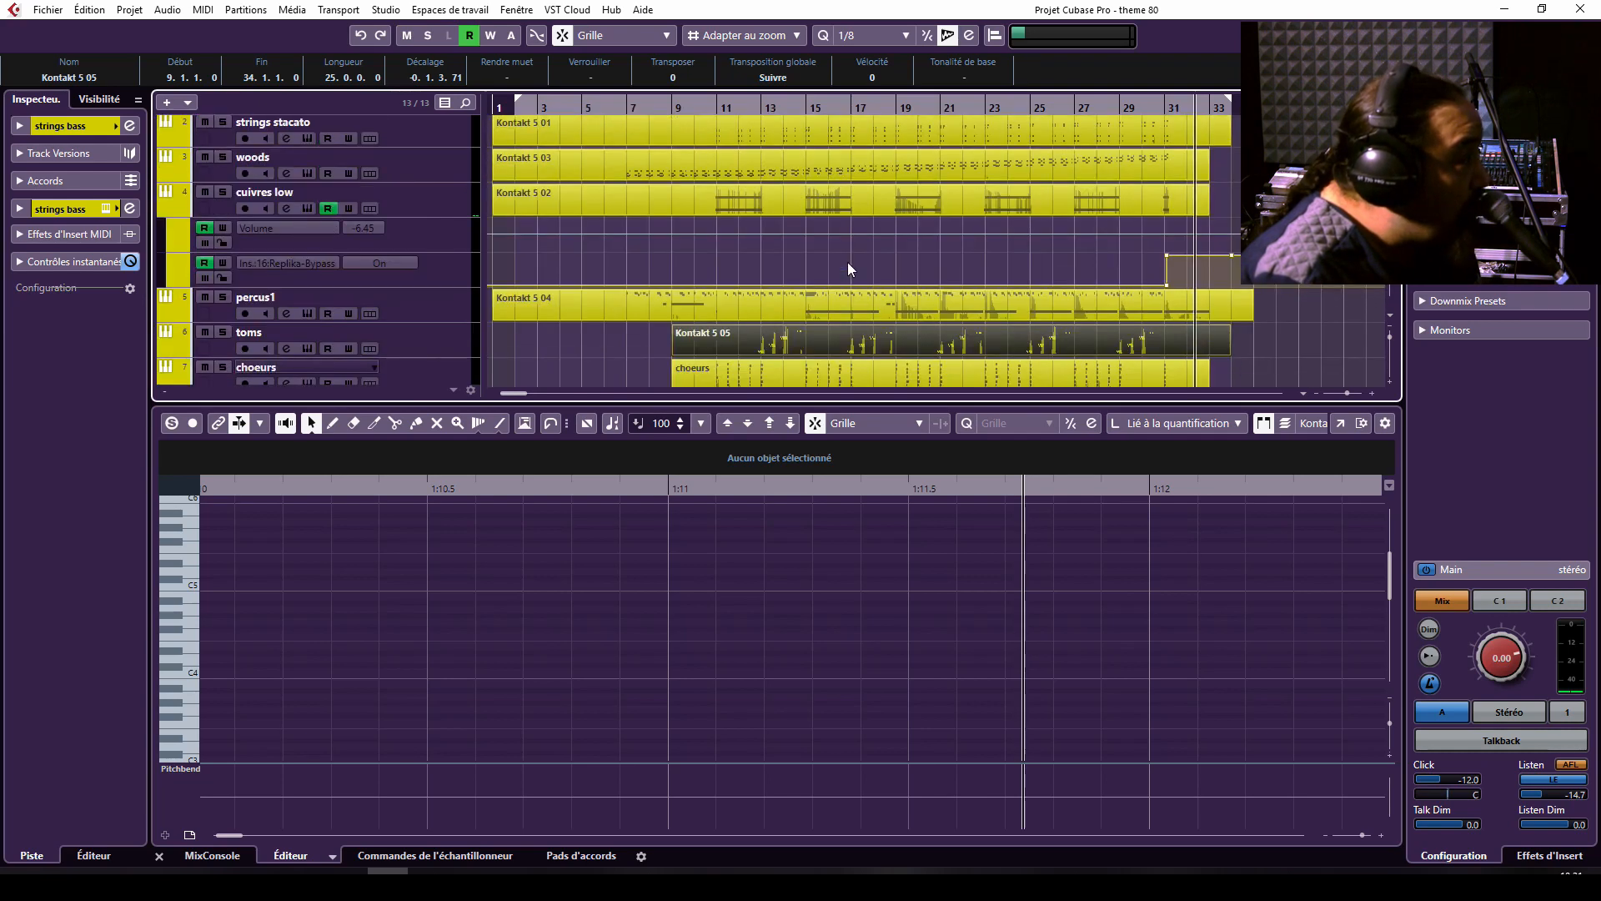
pyautogui.press('F3')
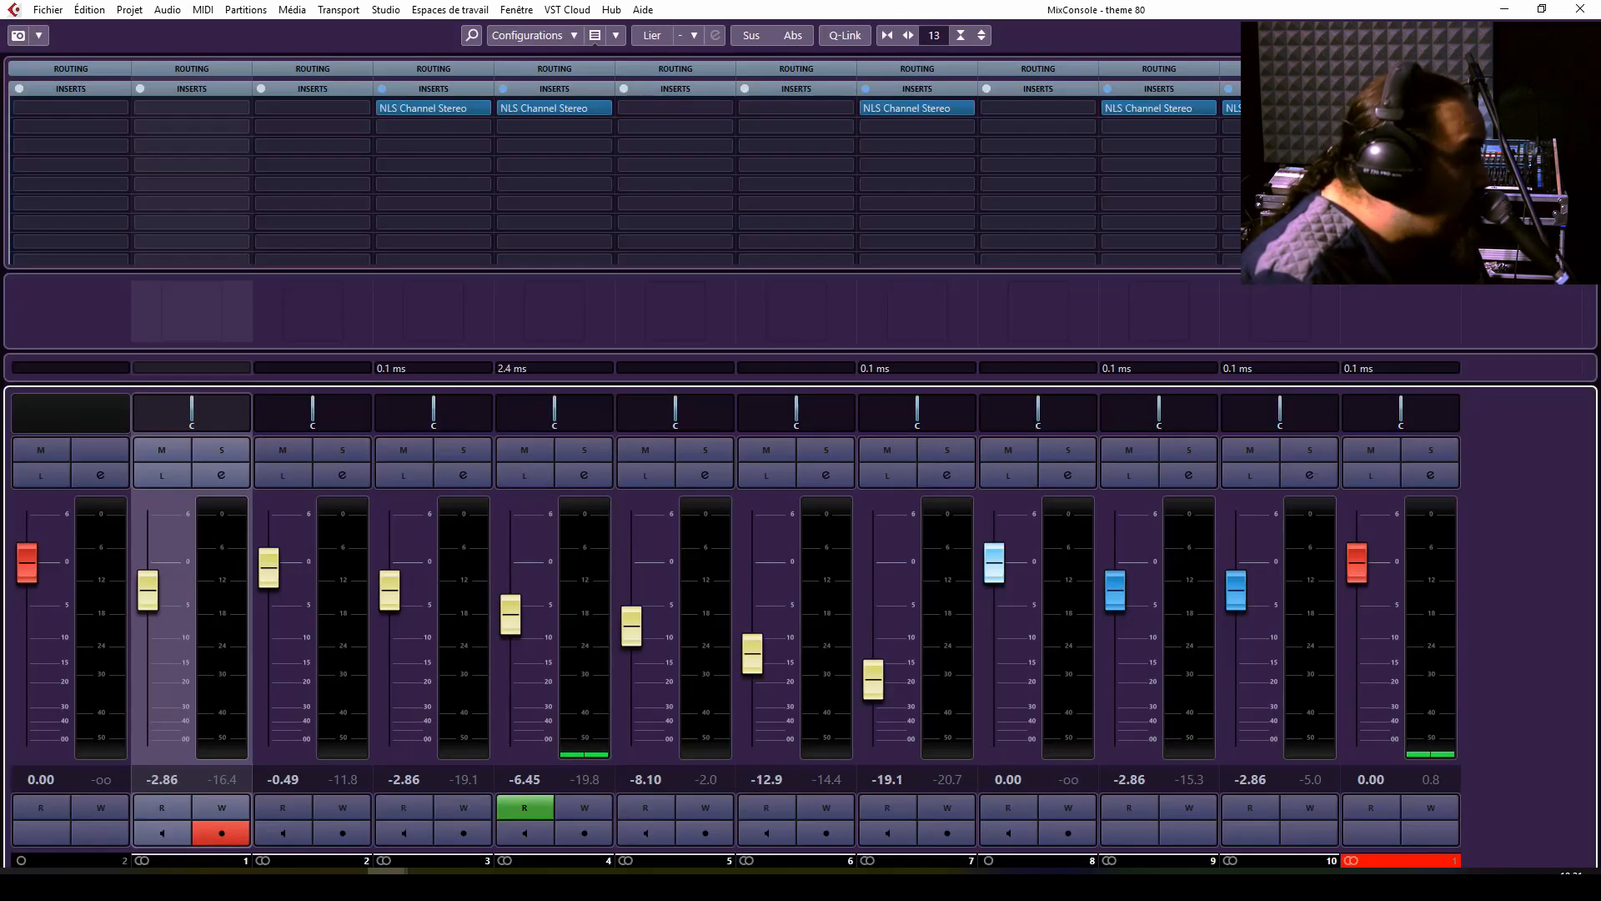
pyautogui.click(1124, 107)
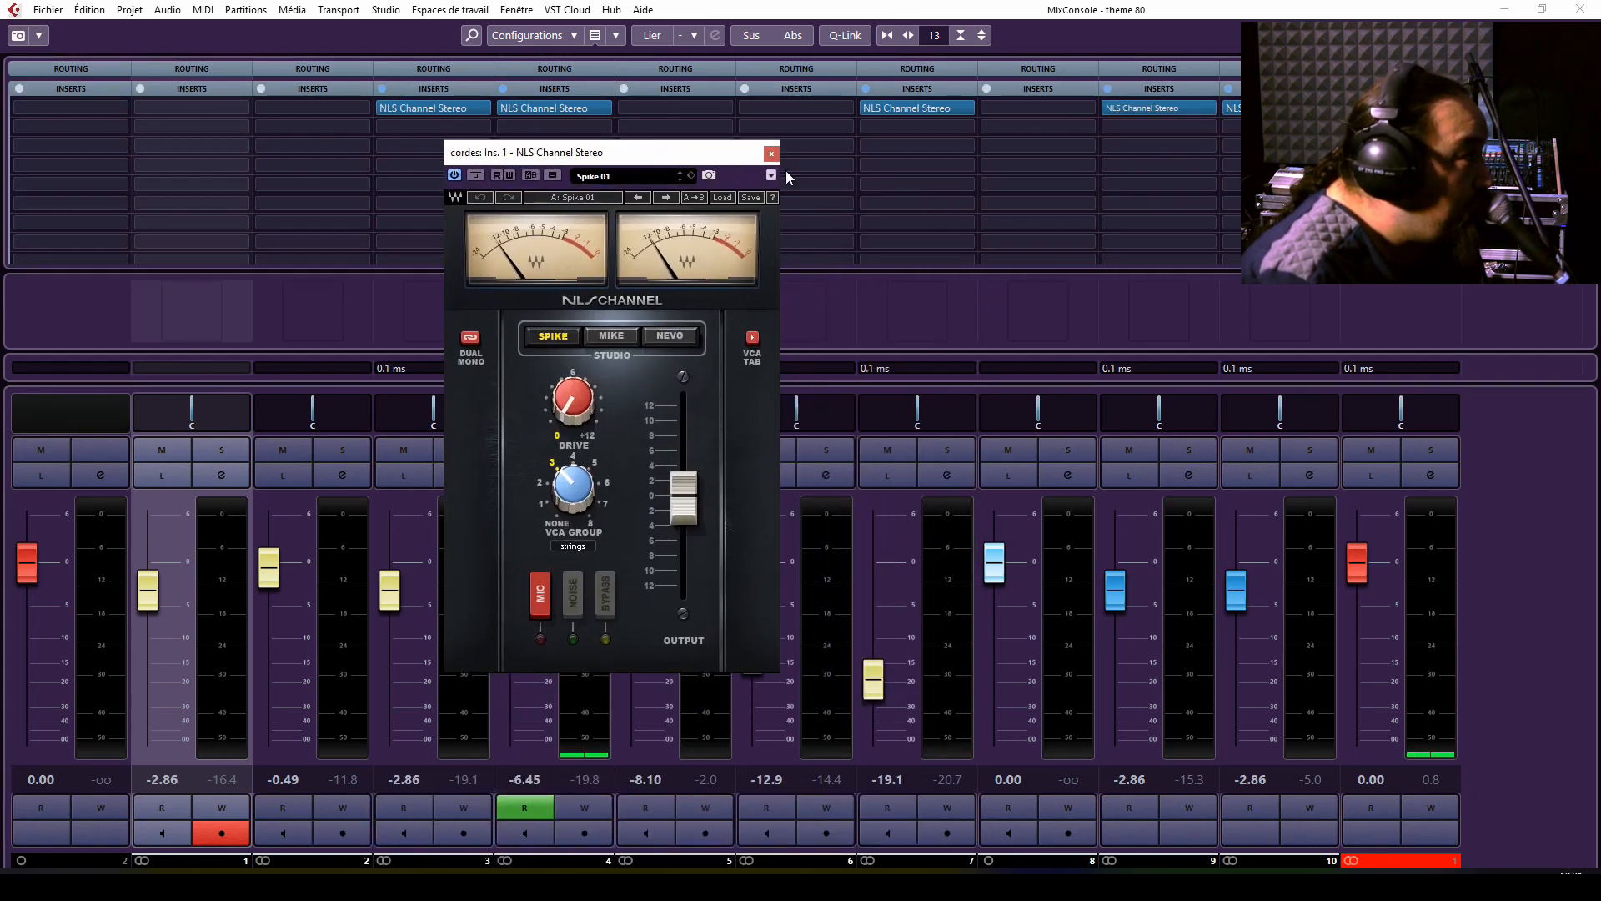
# Move the NLS Channel Stereo window of the cordes channel away from the insert slots and close it.
pyautogui.moveTo(623, 154); pyautogui.dragTo(729, 209)
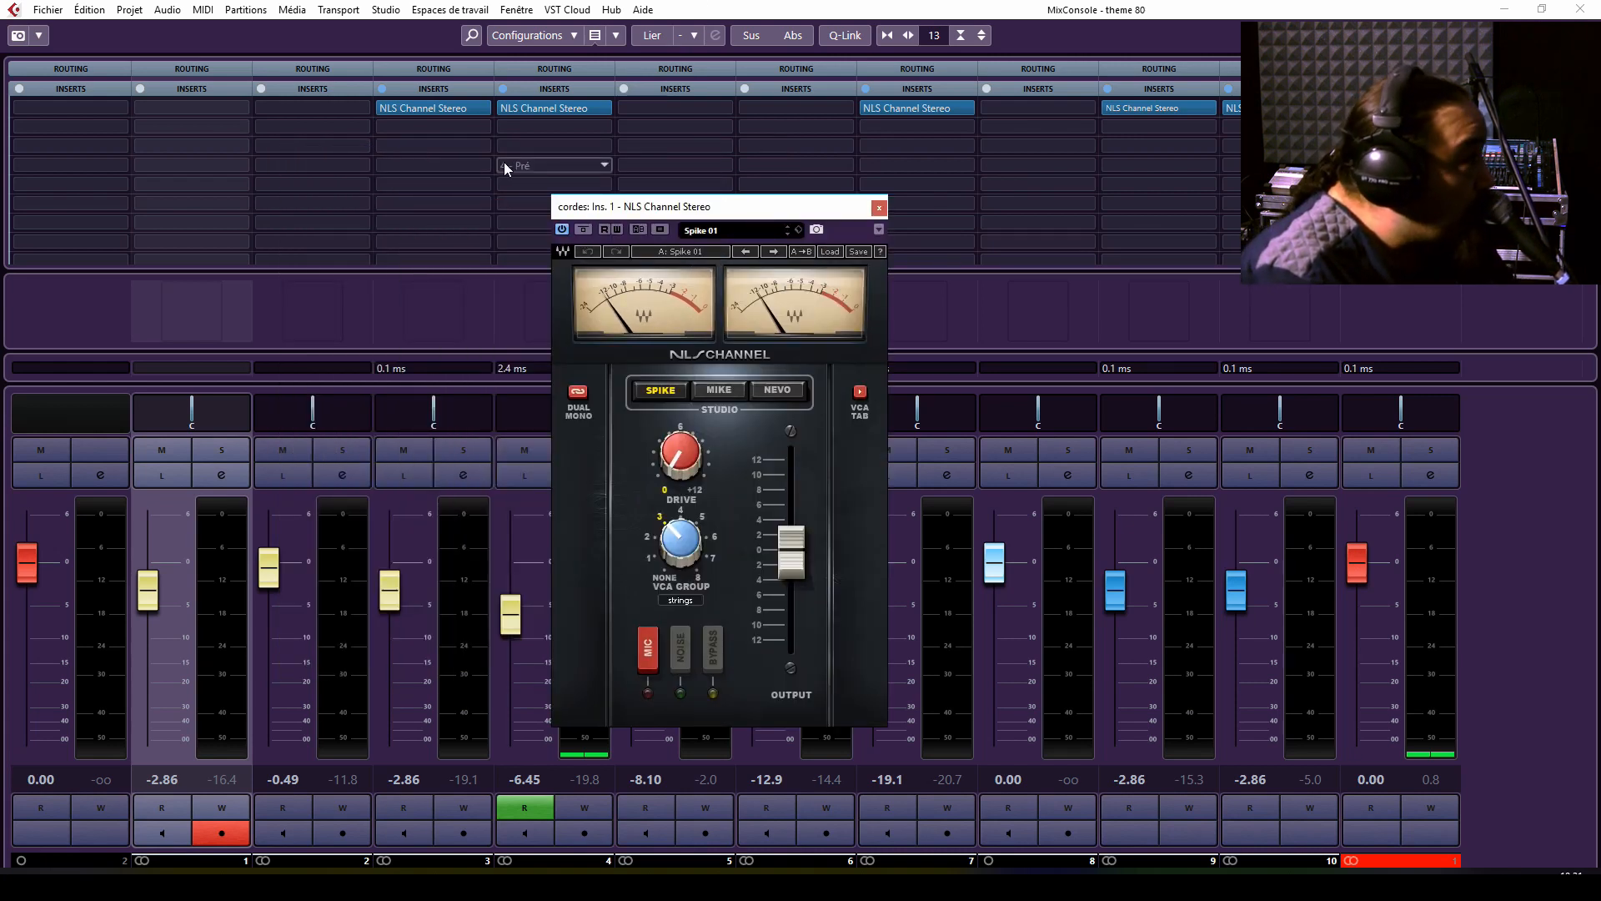
pyautogui.click(878, 207)
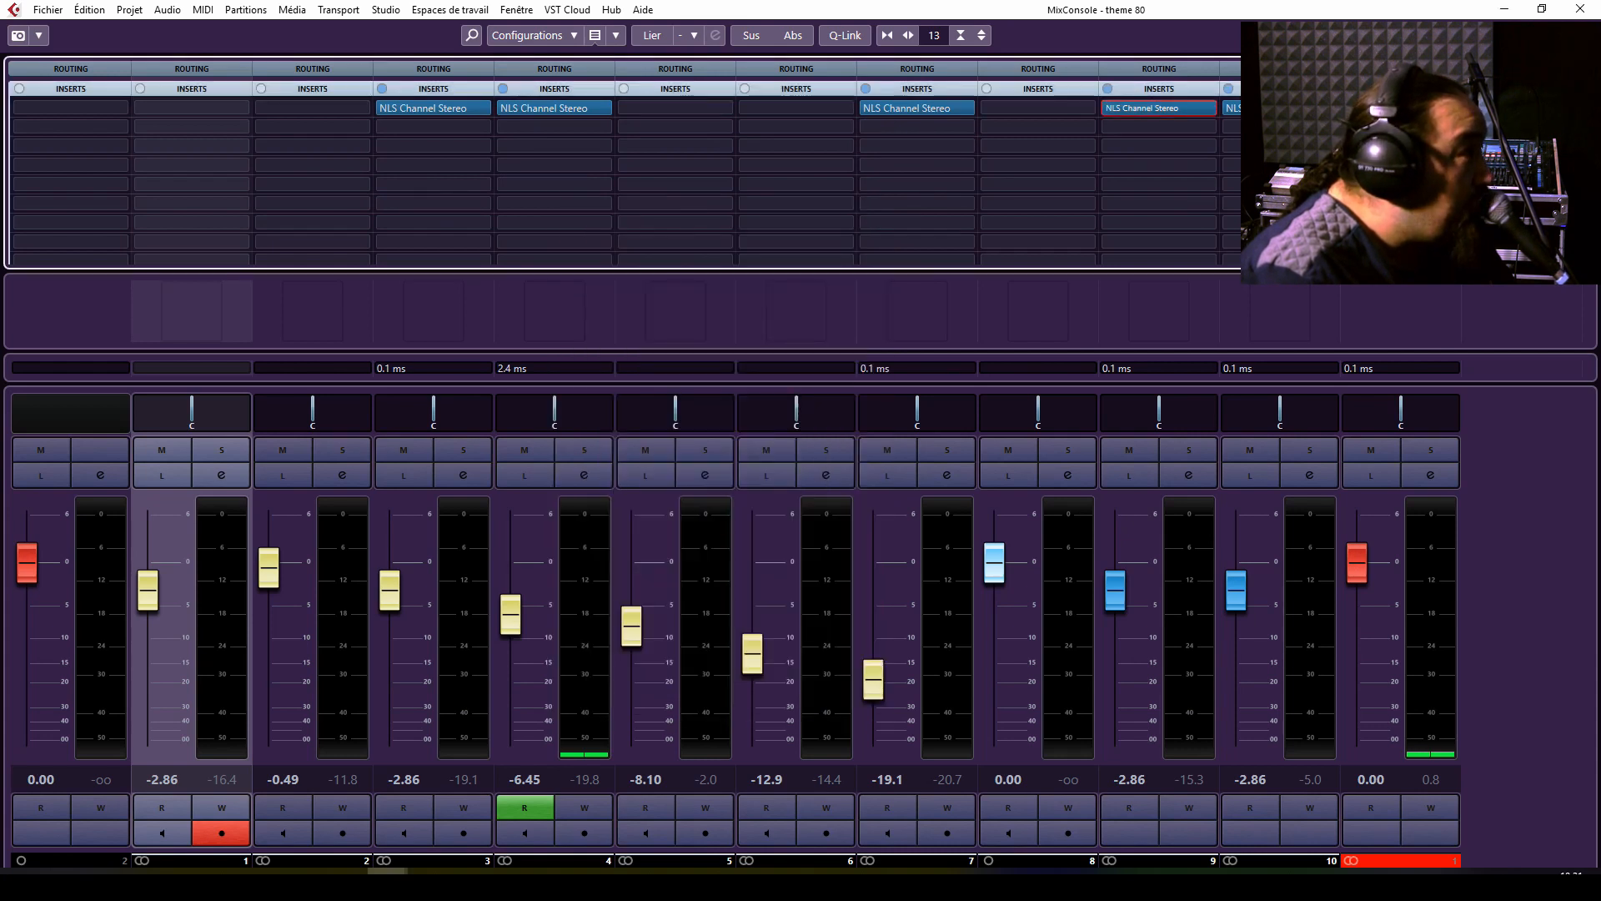
pyautogui.rightClick(1311, 285)
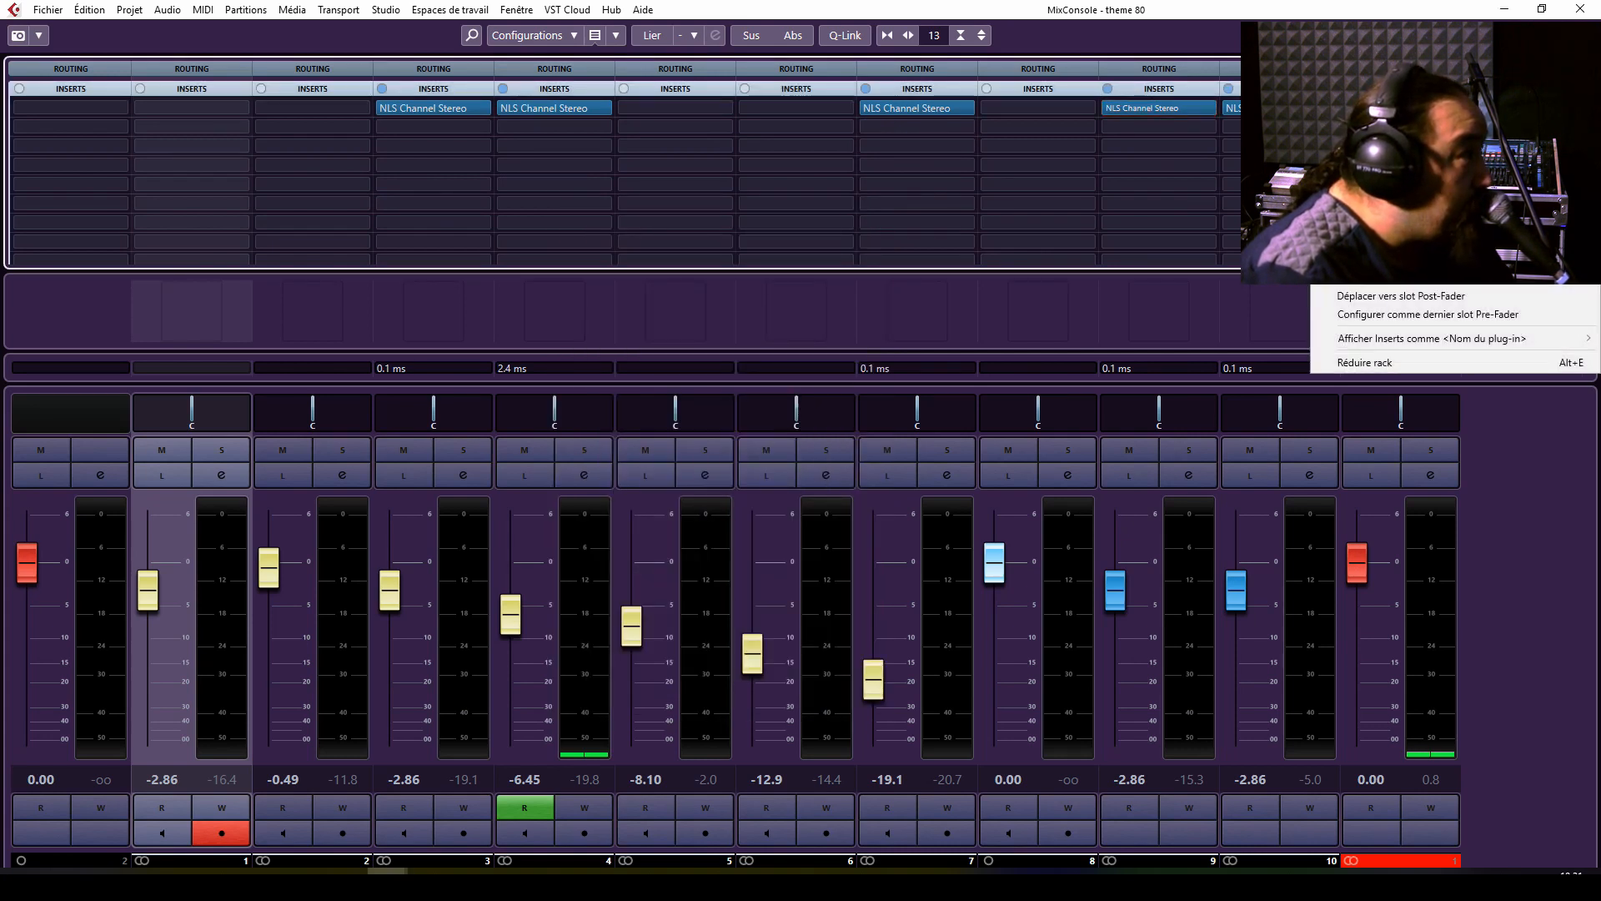
pyautogui.press('Escape')
# Examine the NLS Buss Stereo insert of the Stereo Out channel, and close both the plug-in and the MixConsole window.
pyautogui.click(1401, 107)
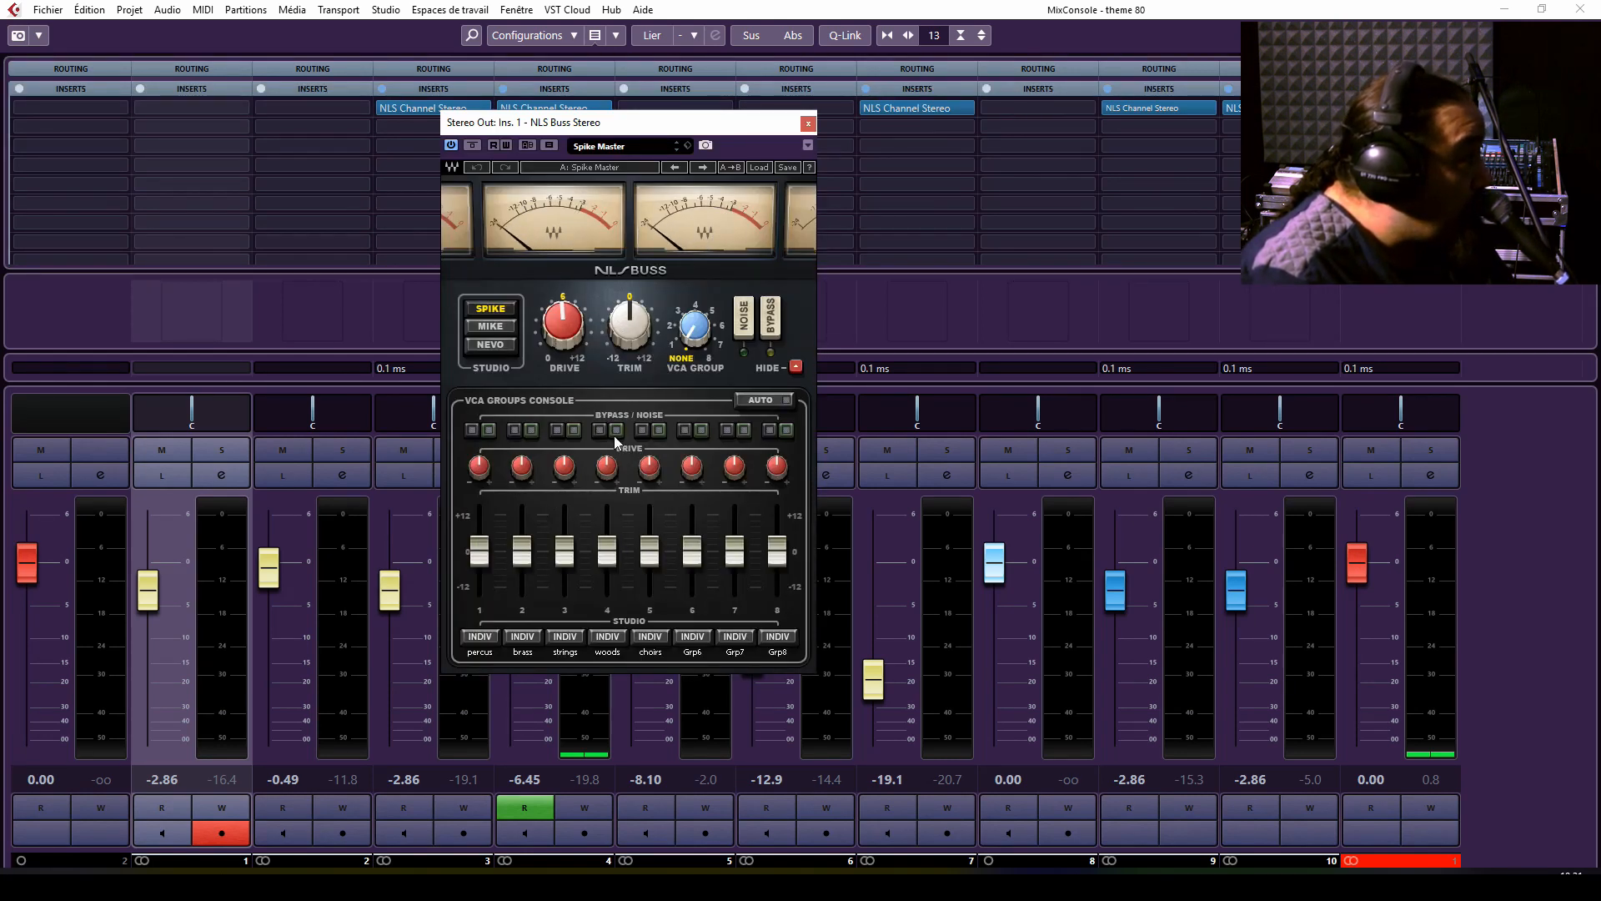
pyautogui.click(809, 124)
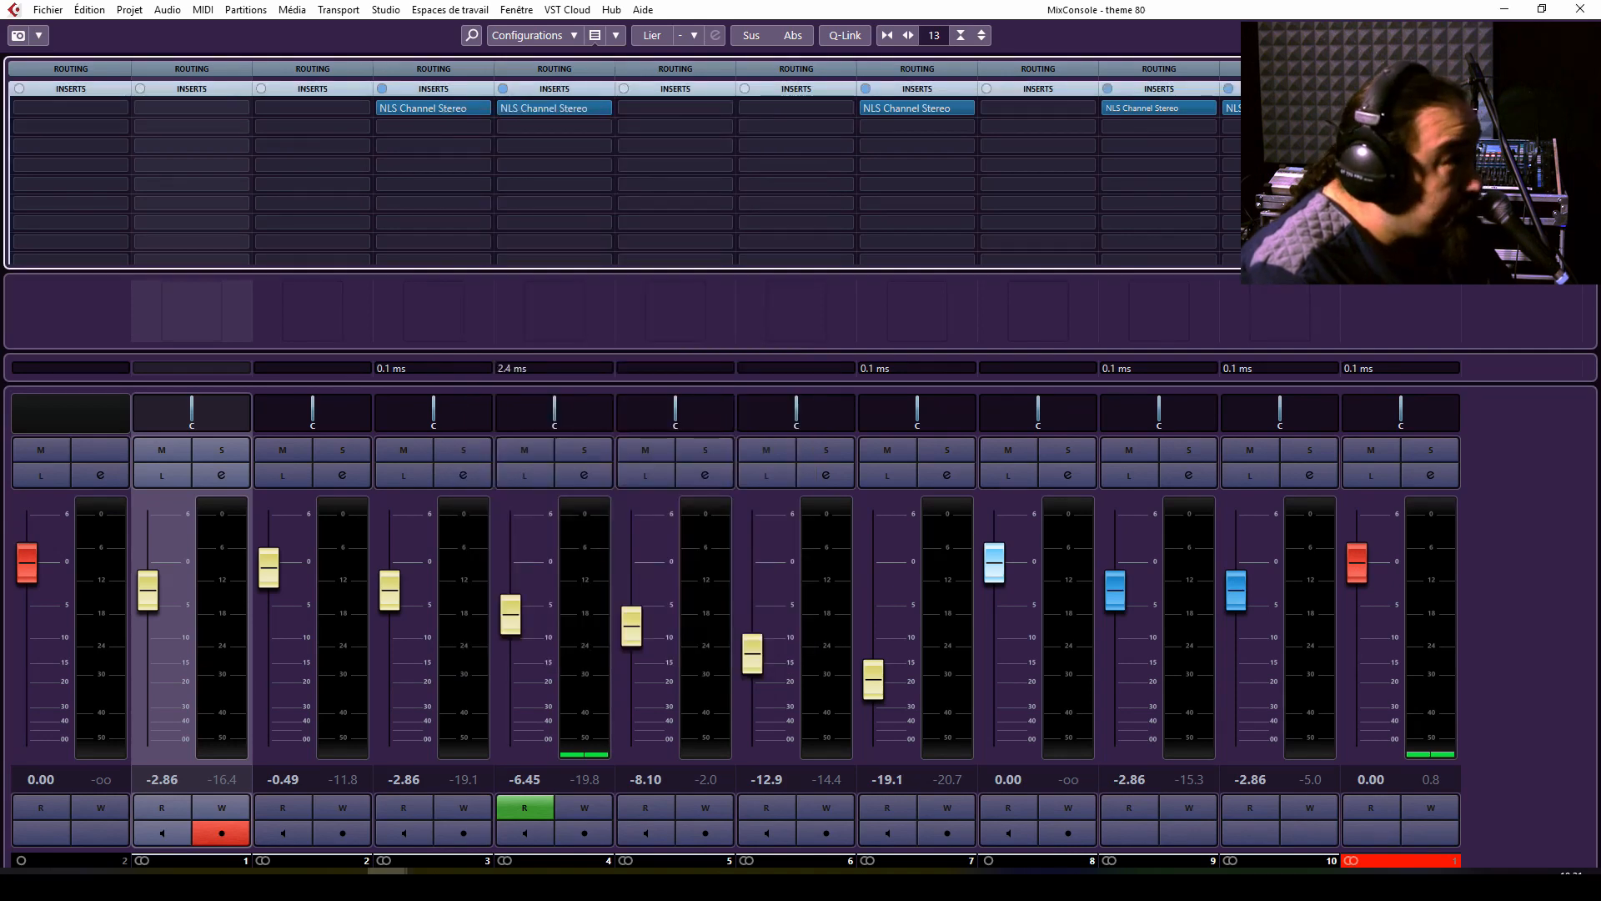
pyautogui.click(1580, 11)
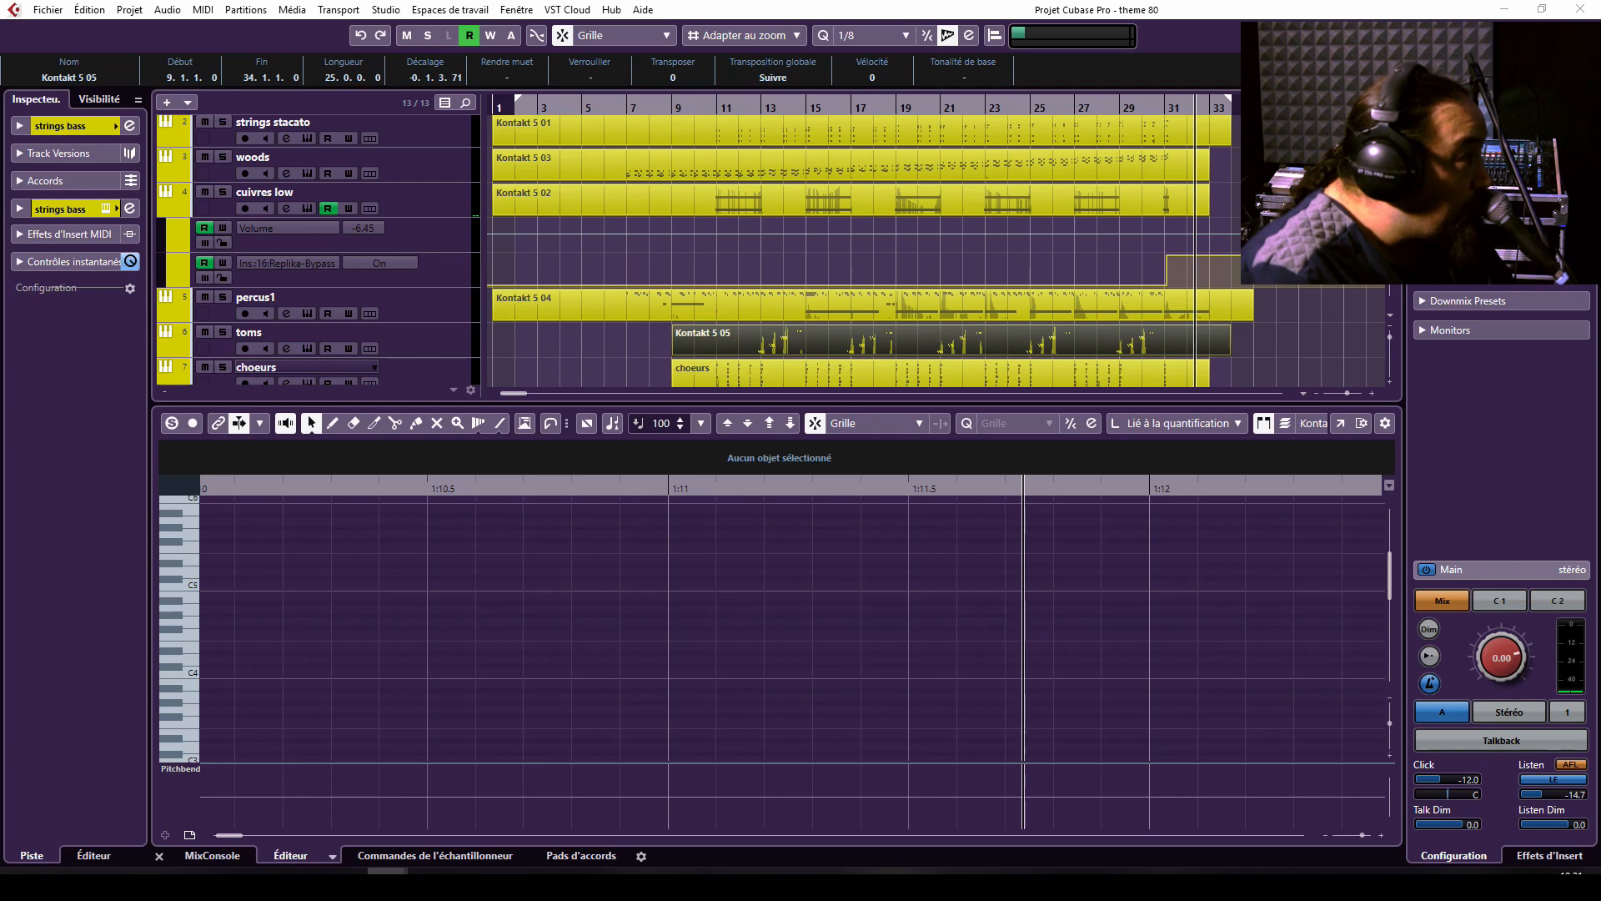
# Deselect all events, return the project cursor to the left locator, and place it at about bar 35.
pyautogui.hotkey('ctrl', 'shift', 'a')
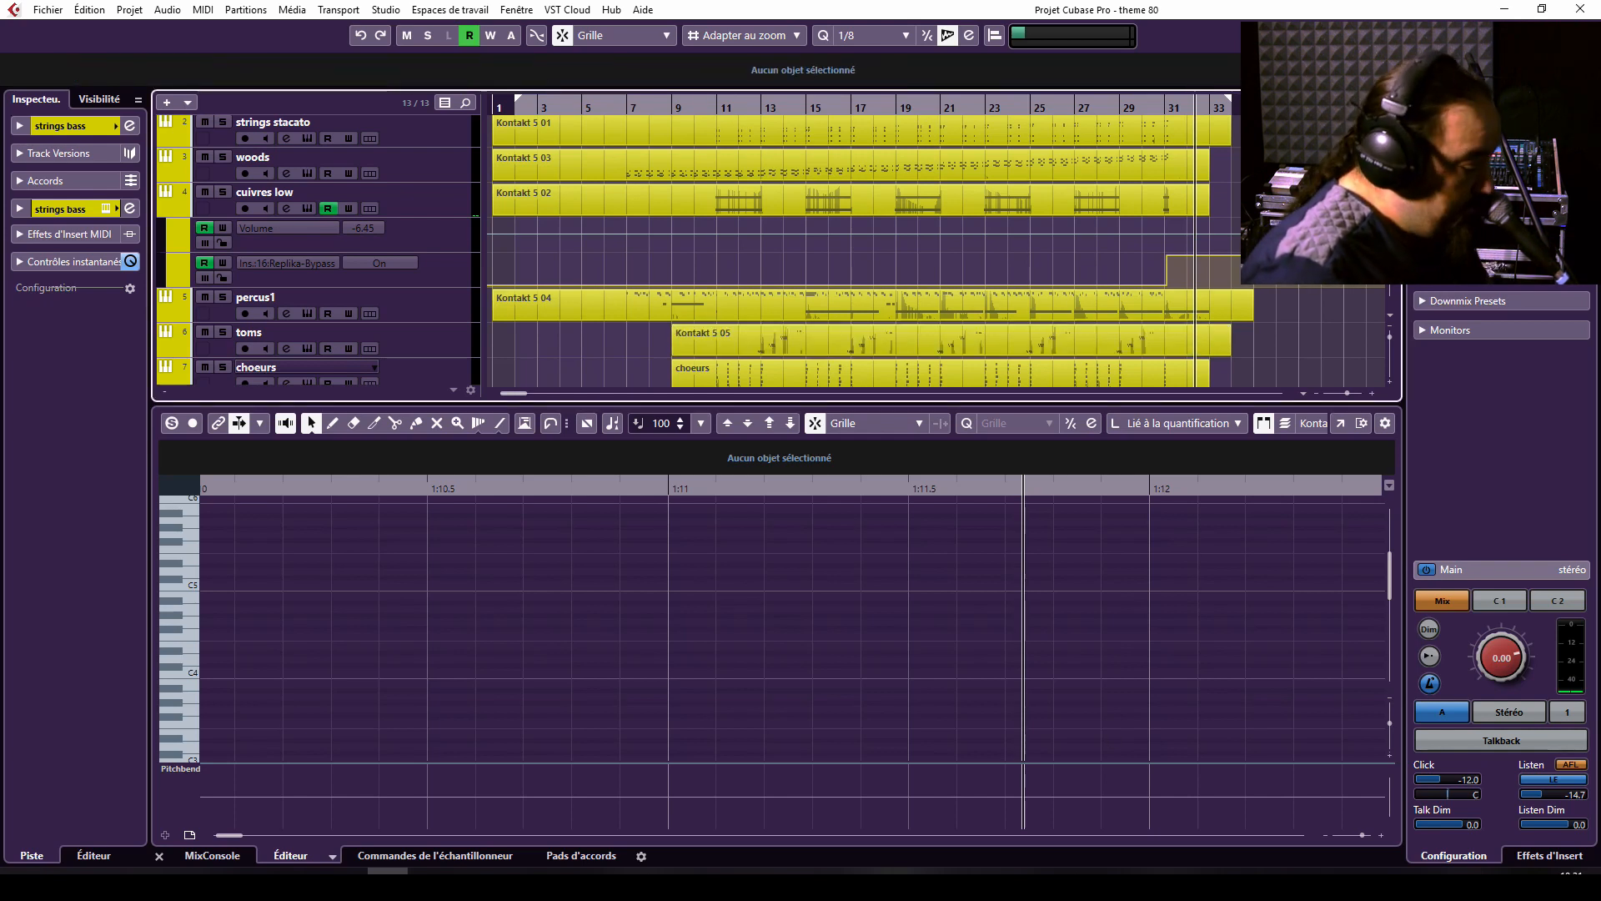
pyautogui.press('KP_1')
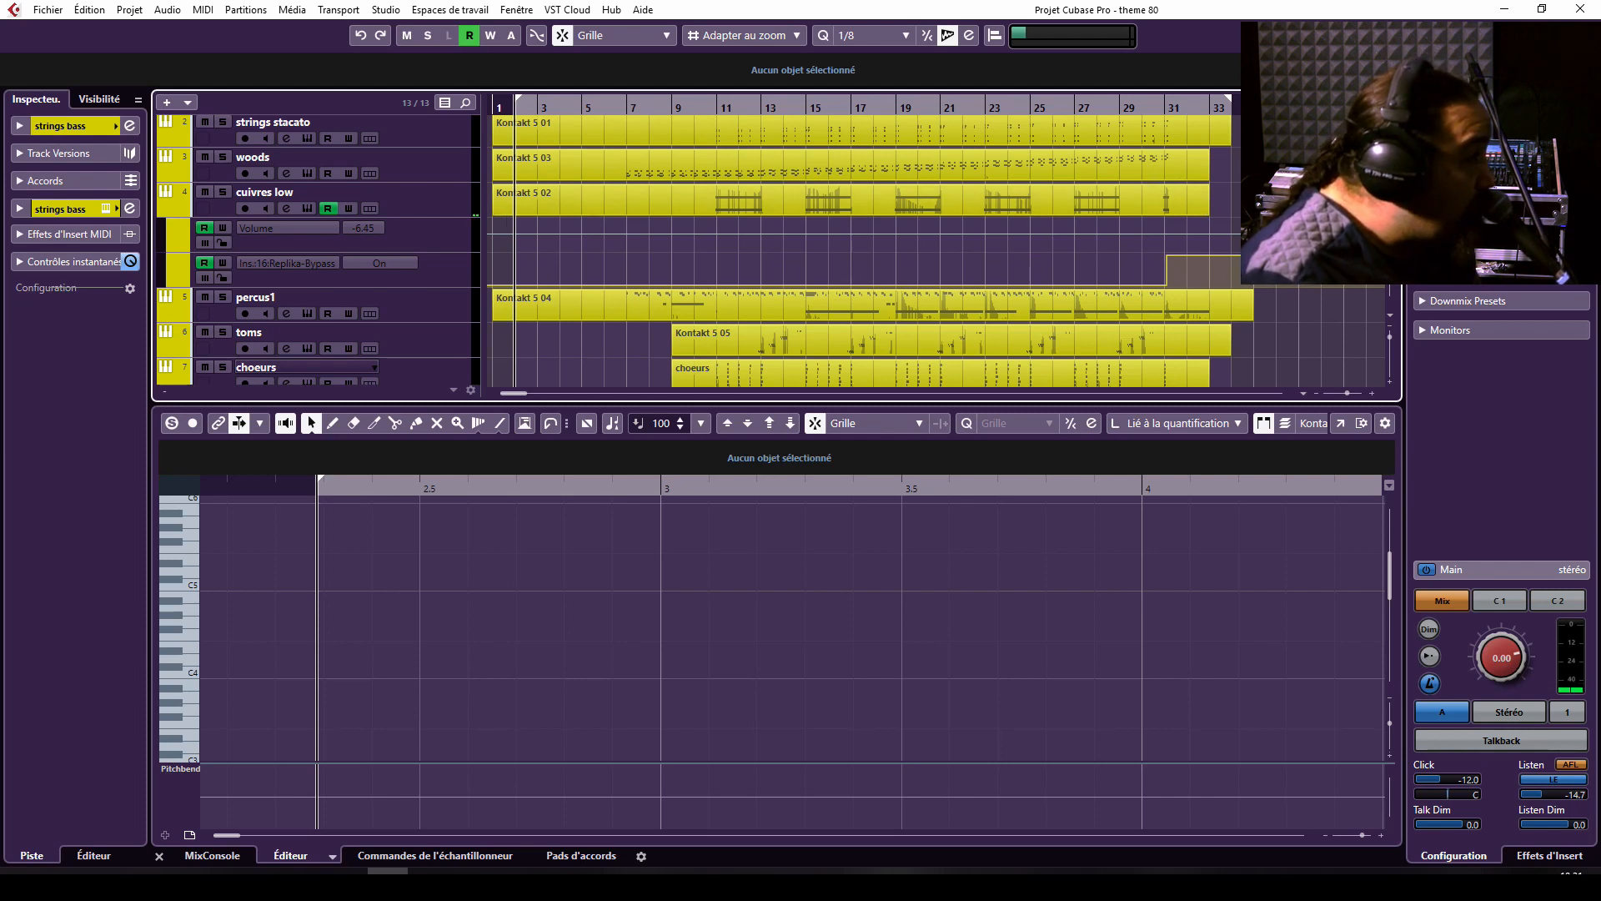
pyautogui.click(1268, 107)
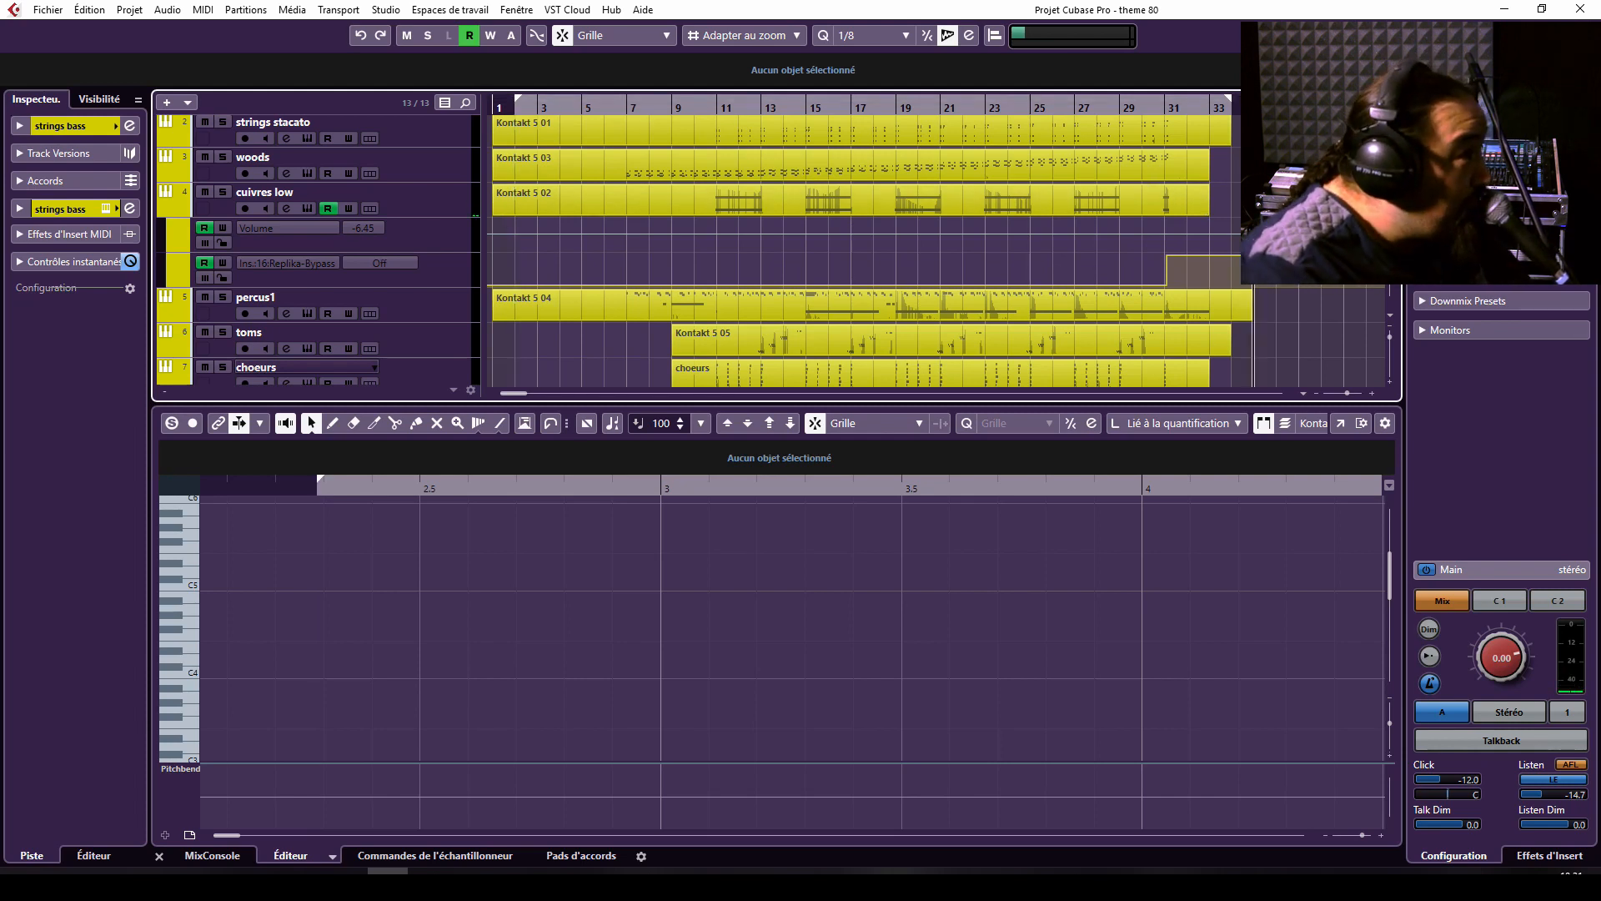